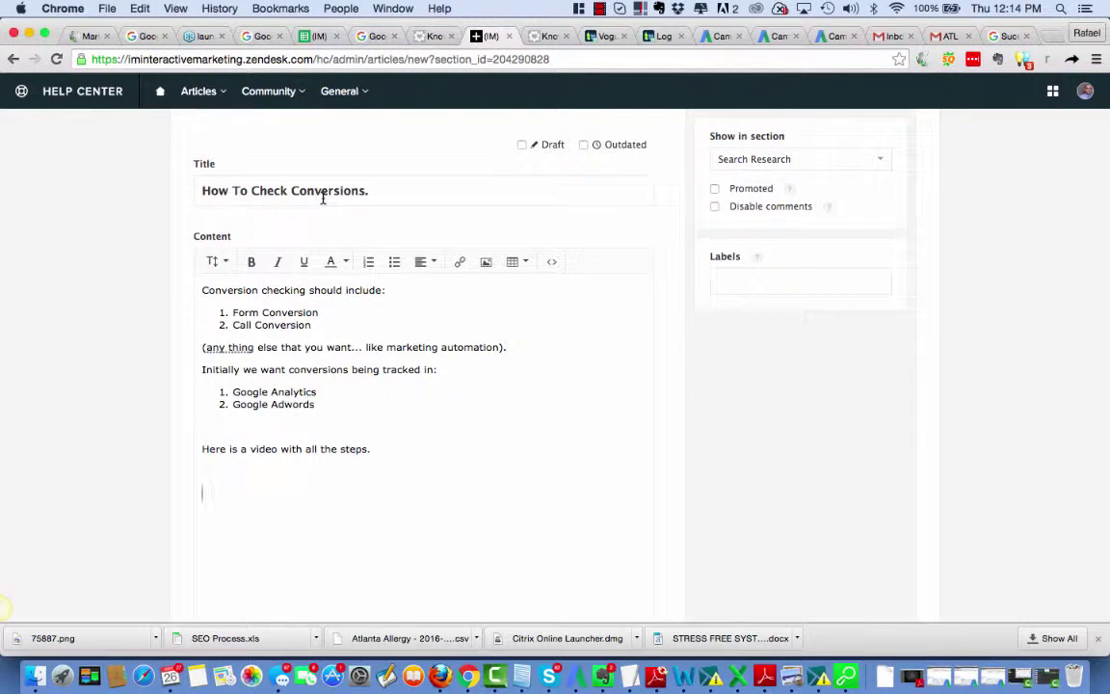
# Step: Delete the trailing period from the title 'How To Check Conversions.' and place the caret after Google Adwords
pyautogui.click(382, 190)
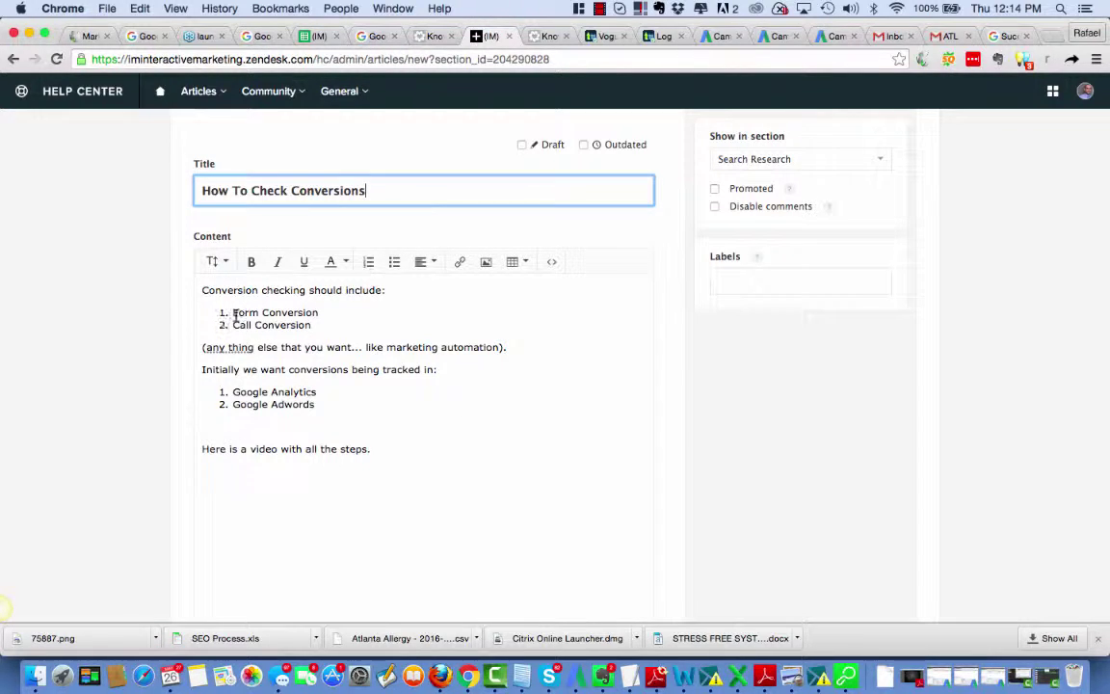
pyautogui.moveTo(233, 314); pyautogui.dragTo(313, 326)
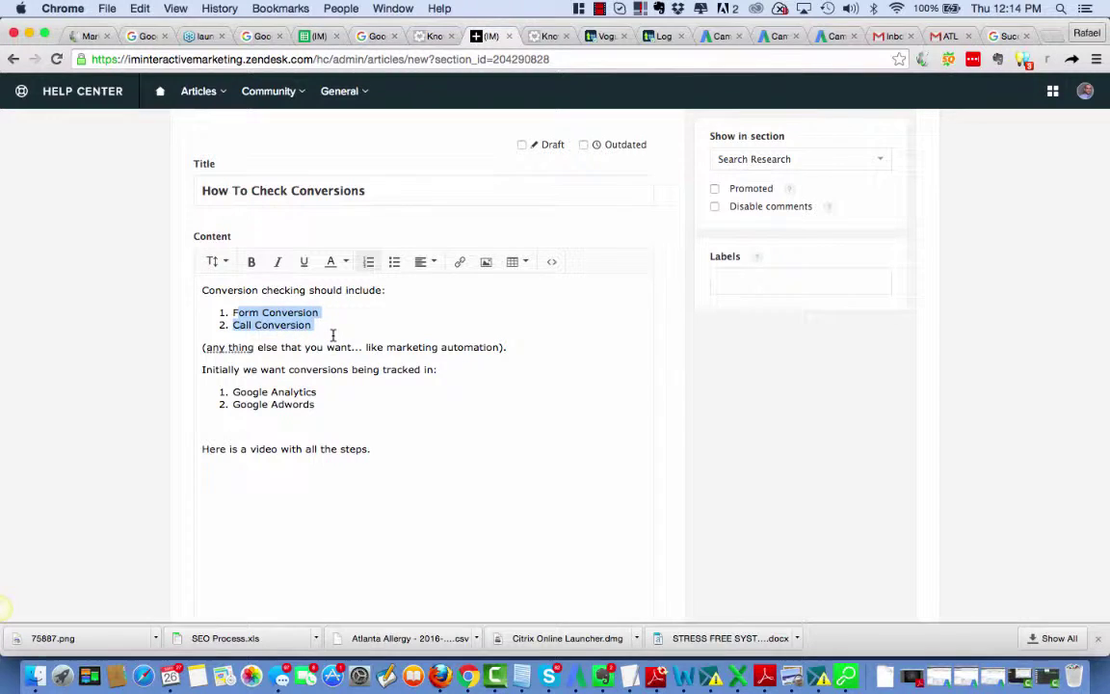
pyautogui.click(317, 326)
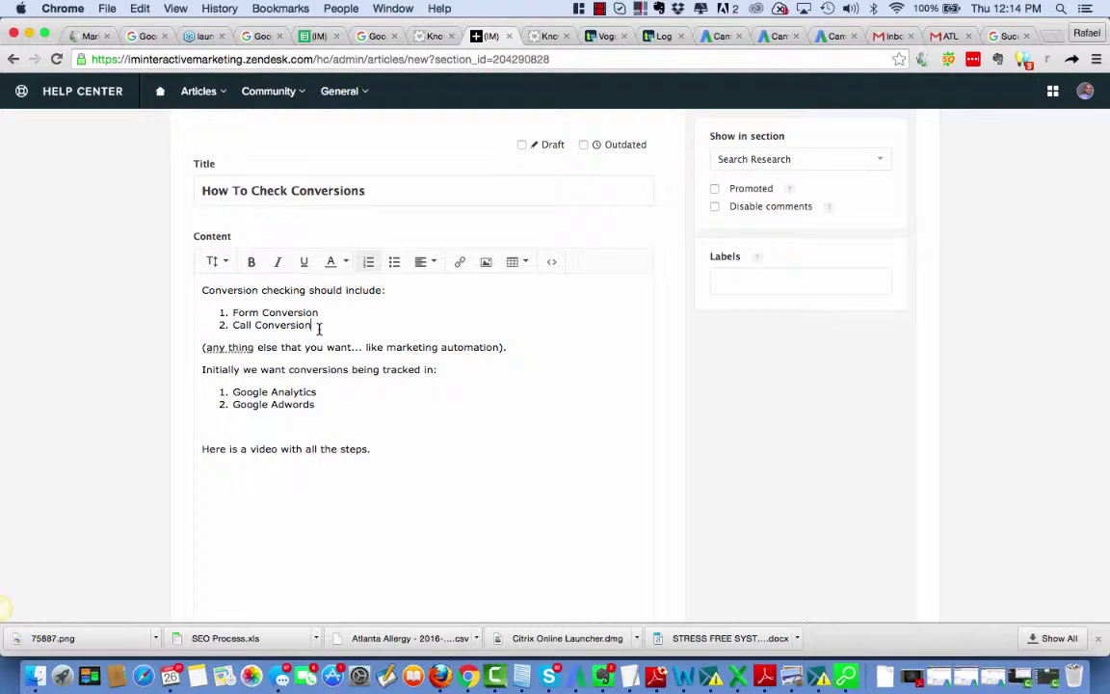
pyautogui.tripleClick(236, 312)
pyautogui.moveTo(228, 321); pyautogui.dragTo(228, 315)
pyautogui.click(312, 326)
pyautogui.moveTo(312, 328); pyautogui.dragTo(229, 326)
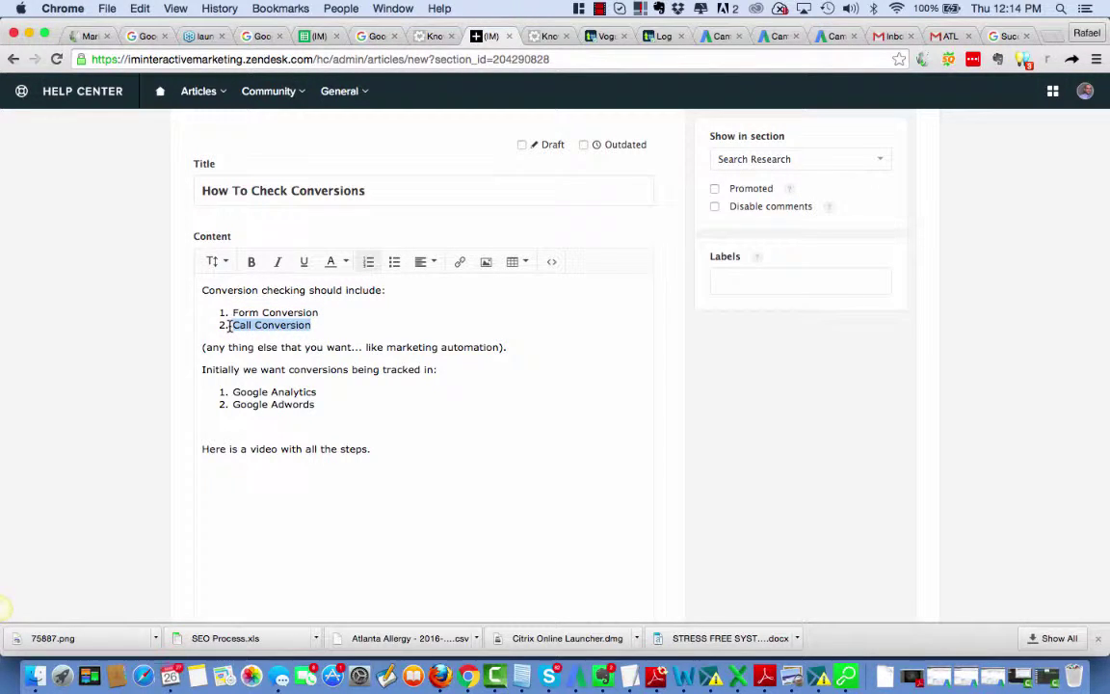
pyautogui.moveTo(233, 392); pyautogui.dragTo(341, 402)
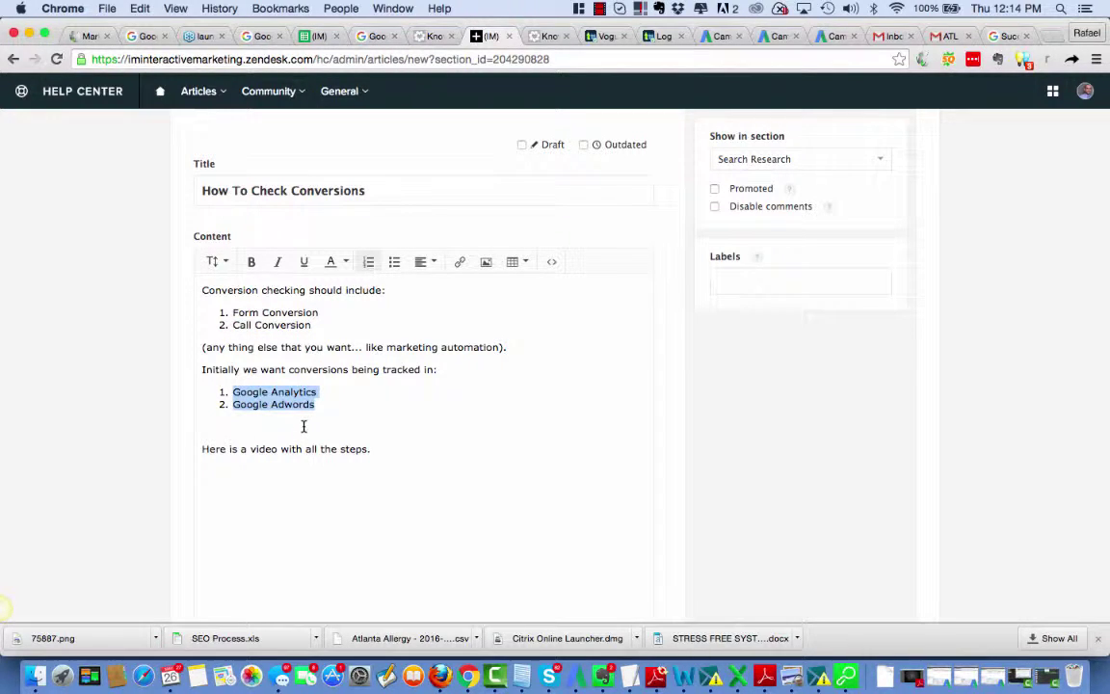
pyautogui.click(287, 403)
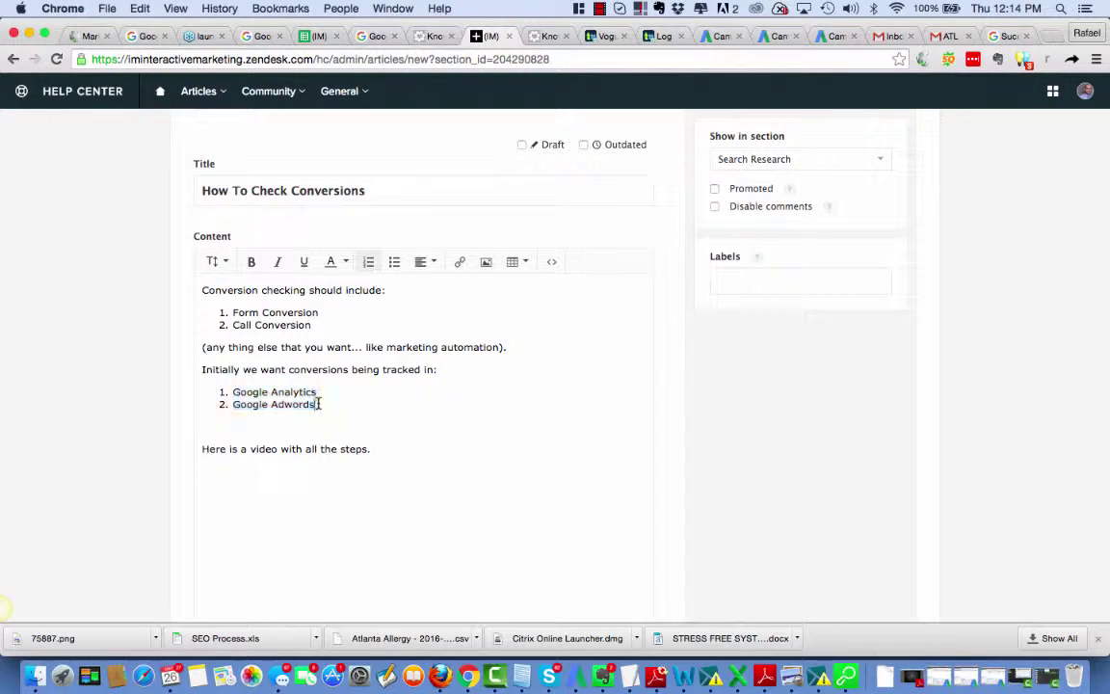
# Step: Add a third list item 'Call Rail (if we are soing call tracking)'
pyautogui.click(318, 403)
pyautogui.press('Return')
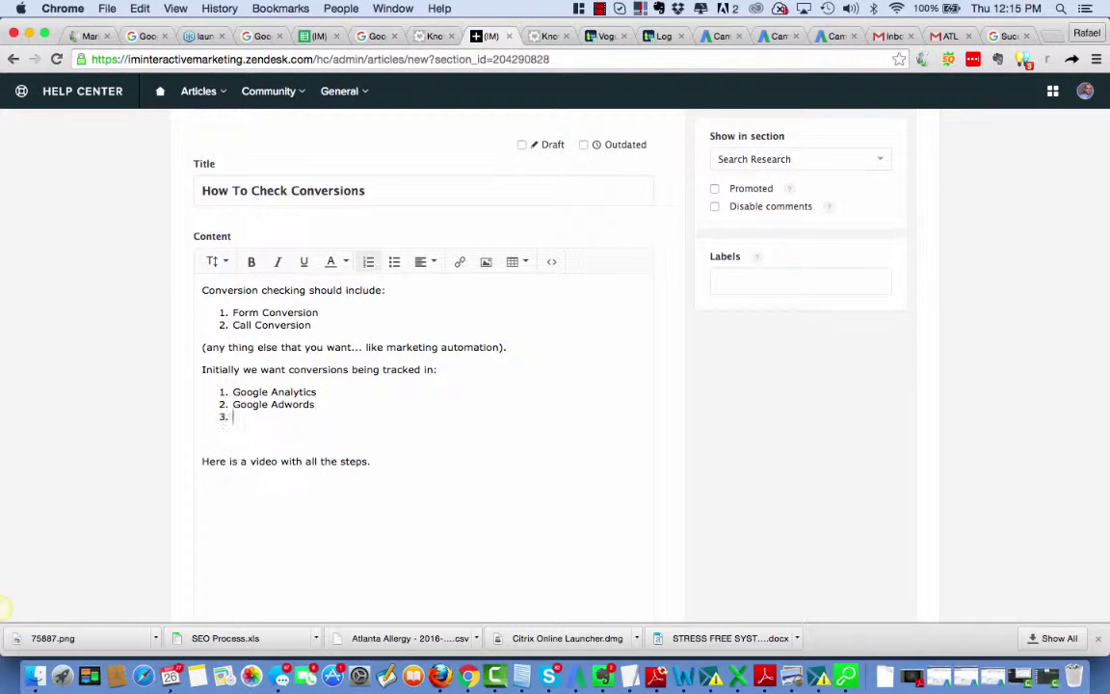
pyautogui.write('Call Rail (if we are soing call trackin')
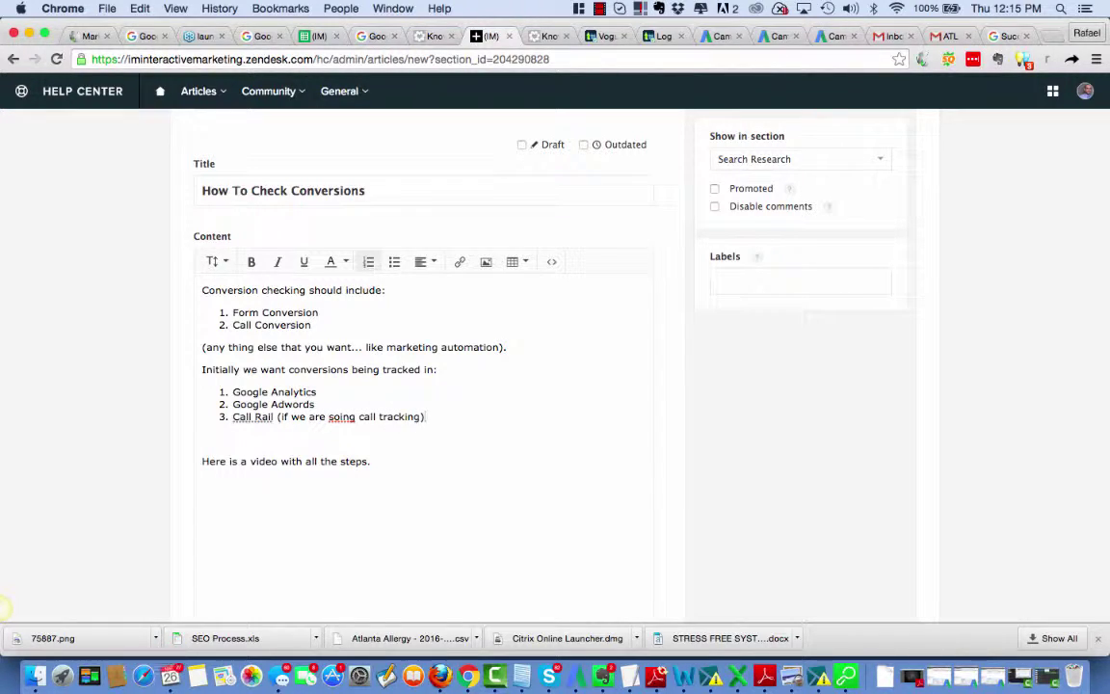
pyautogui.write('g)')
# Step: Add the paragraph 'callrail integrates with Google Analytics ADNND Adwo' and start correcting 'soing'
pyautogui.press('Return')
pyautogui.press('Return')
pyautogui.press('Return')
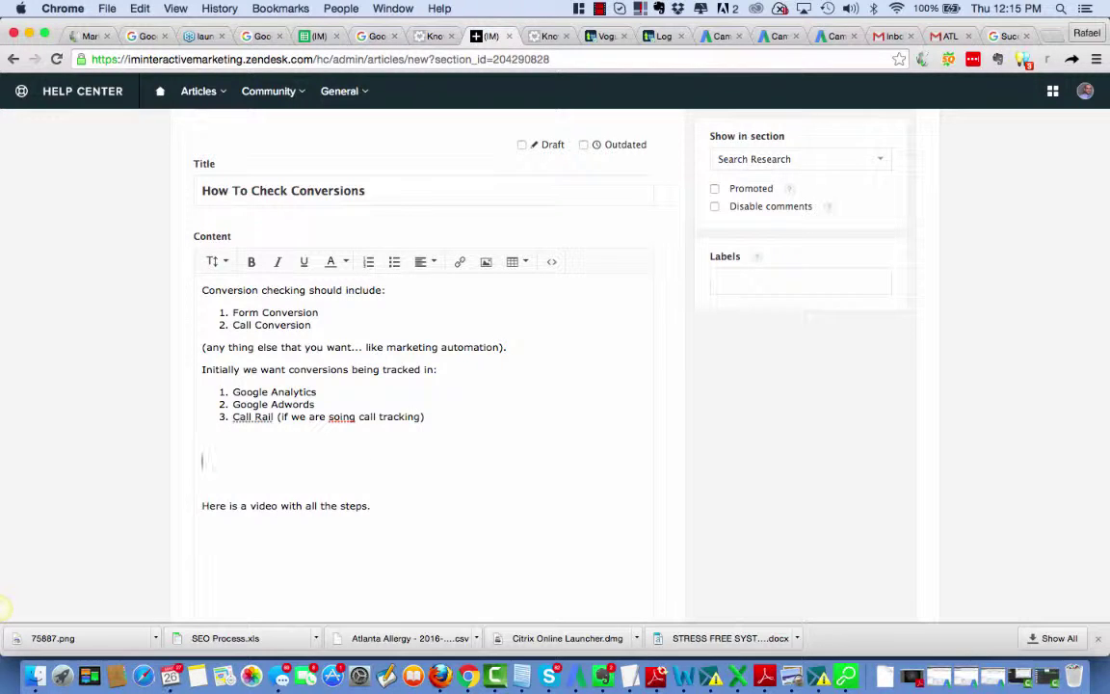
pyautogui.write('callrail integrates with Google Analy')
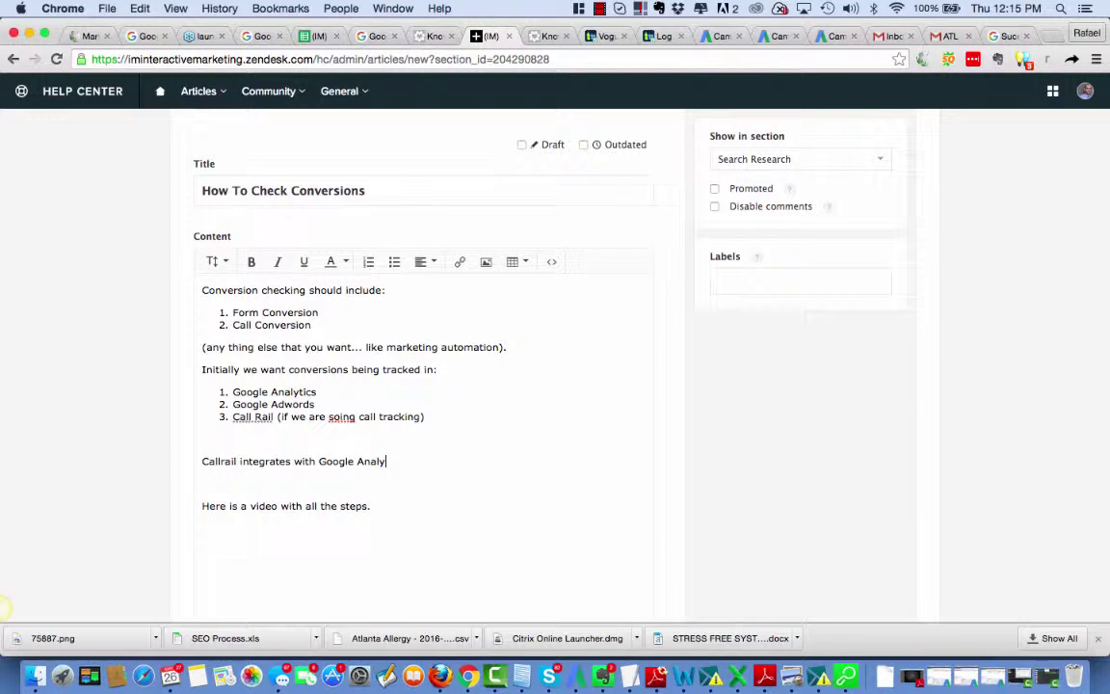
pyautogui.write('tics ADNND Adwords.')
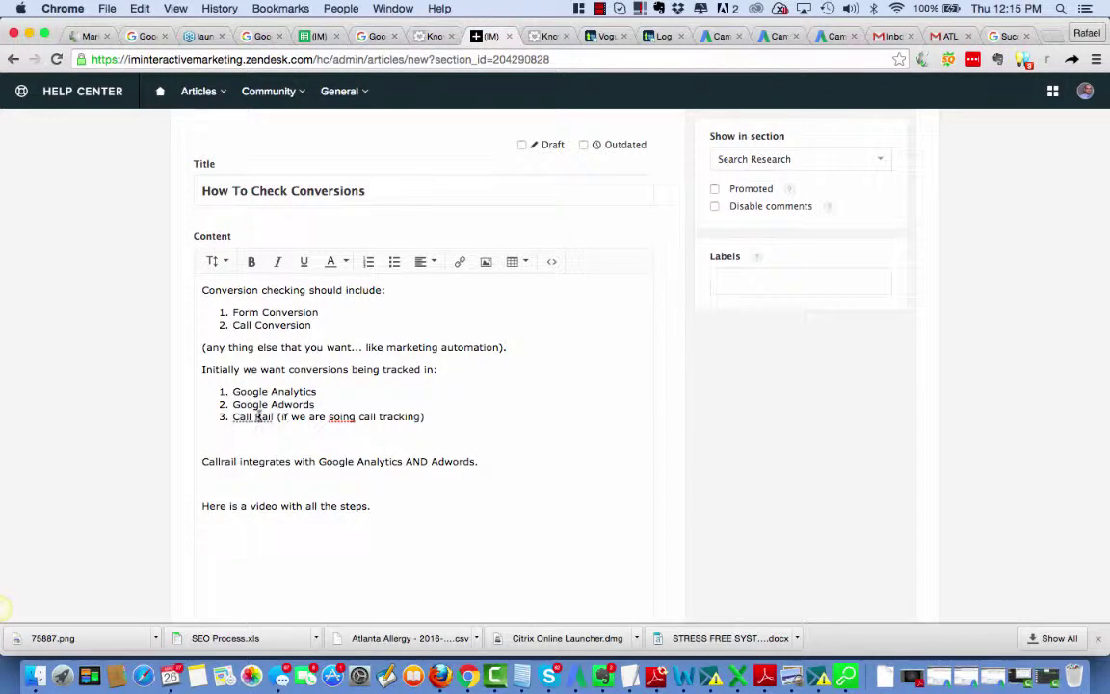
pyautogui.click(333, 417)
pyautogui.press('BackSpace')
# Step: Finish correcting 'soing' to 'doing' and bold 'Google Analytics' in the first list item
pyautogui.write('d')
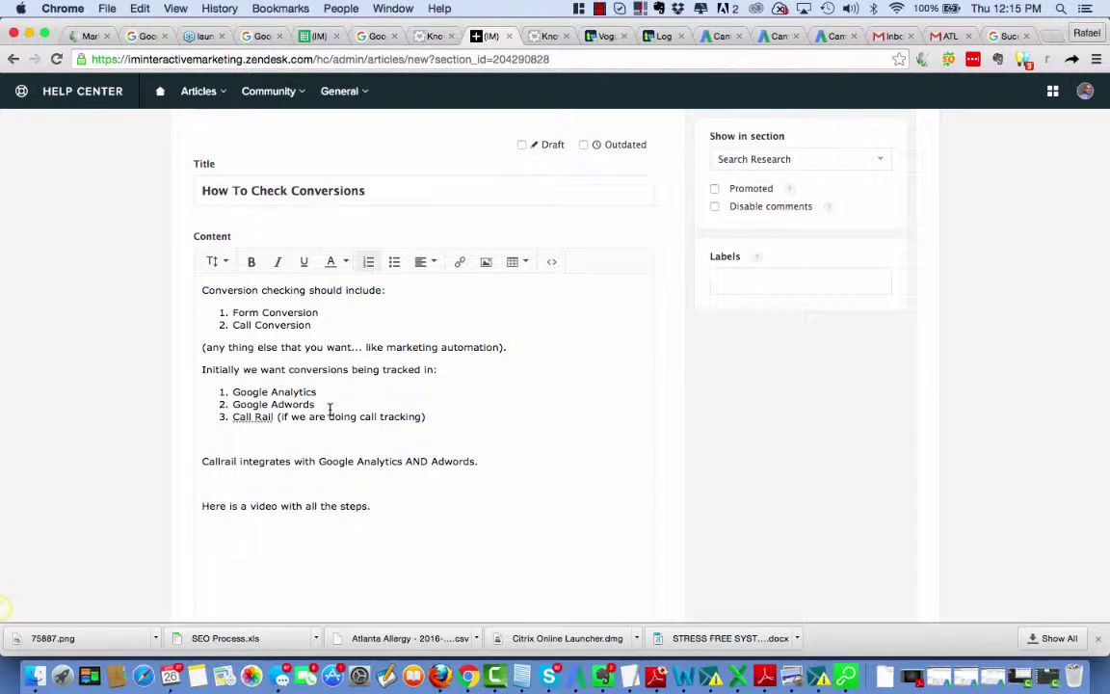
pyautogui.moveTo(323, 392); pyautogui.dragTo(231, 393)
pyautogui.click(250, 261)
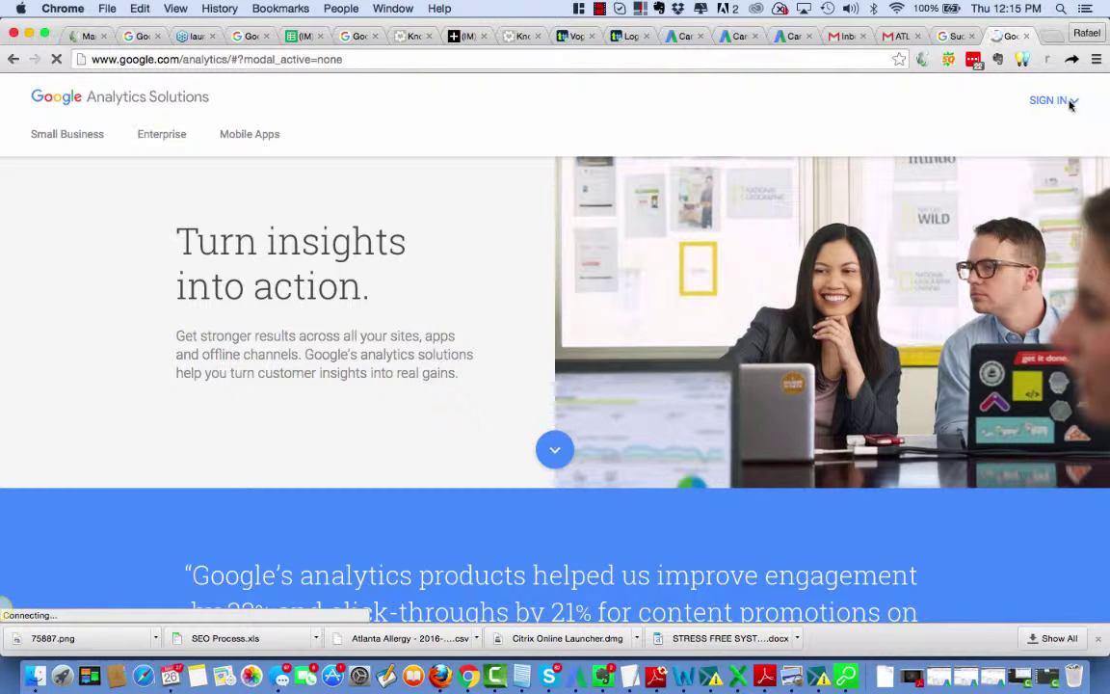
# Step: Sign in to Google Analytics from the Analytics Solutions homepage
pyautogui.click(1060, 101)
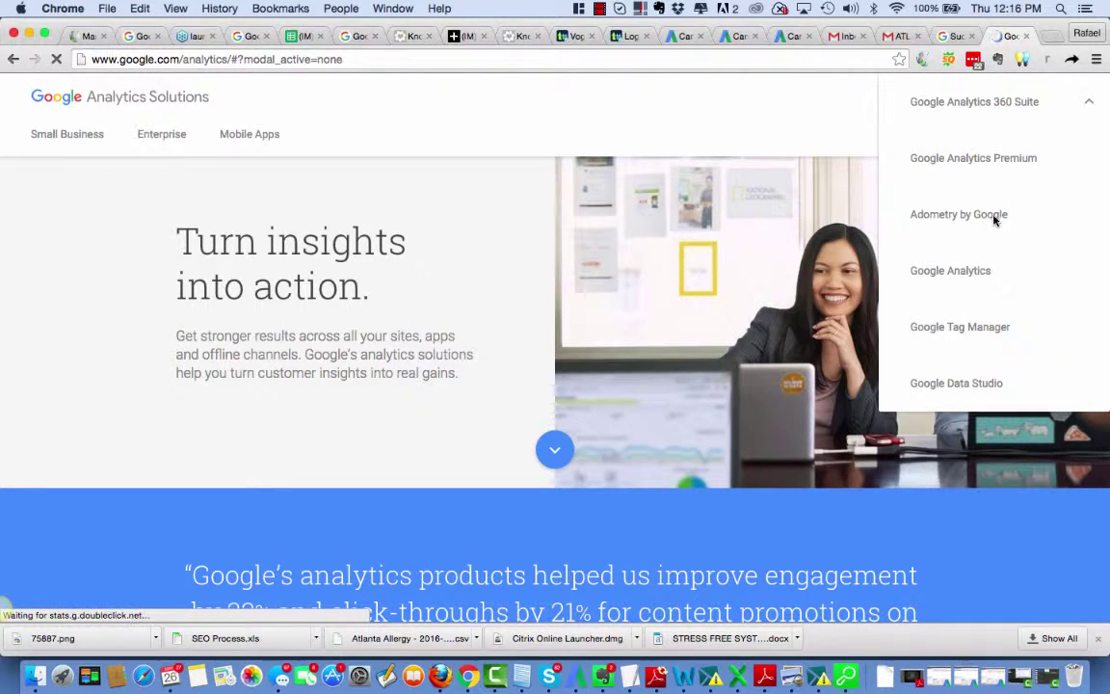
pyautogui.click(944, 274)
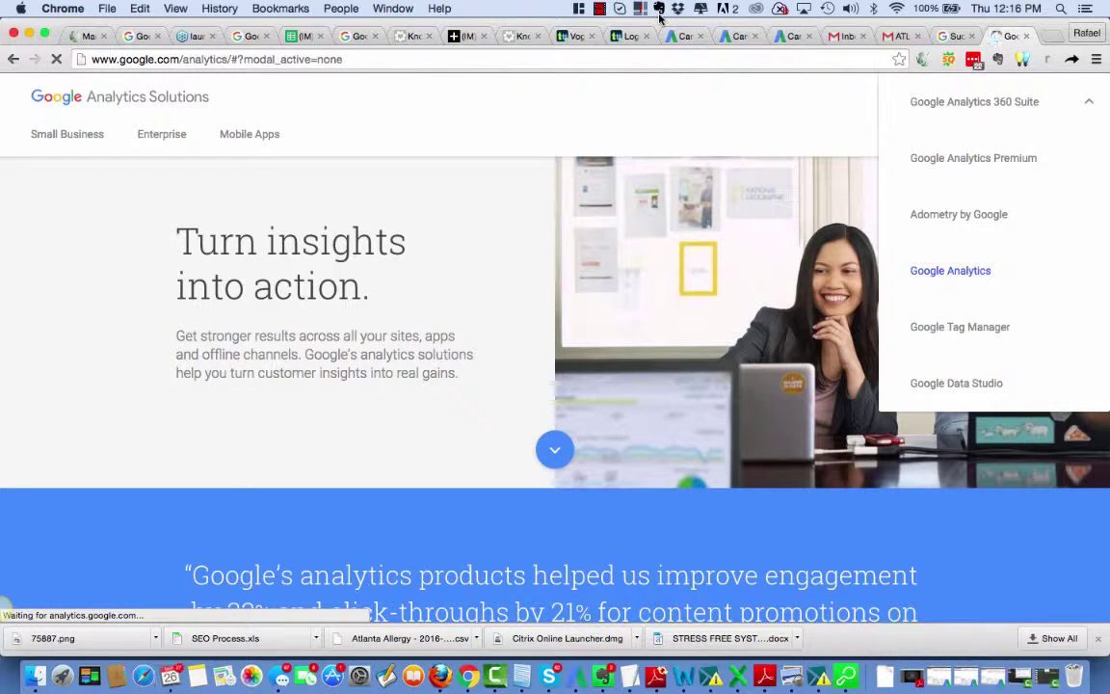
pyautogui.click(601, 14)
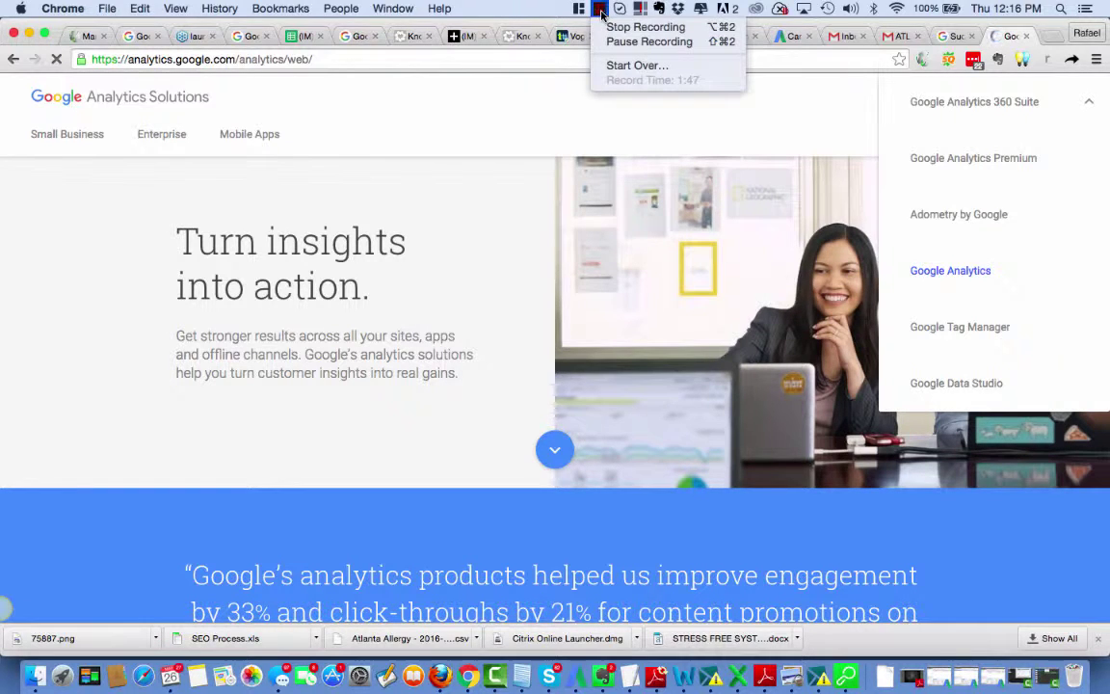
# Step: Search the Analytics account list for 'vogu', then open the account switcher at the top right
pyautogui.click(617, 43)
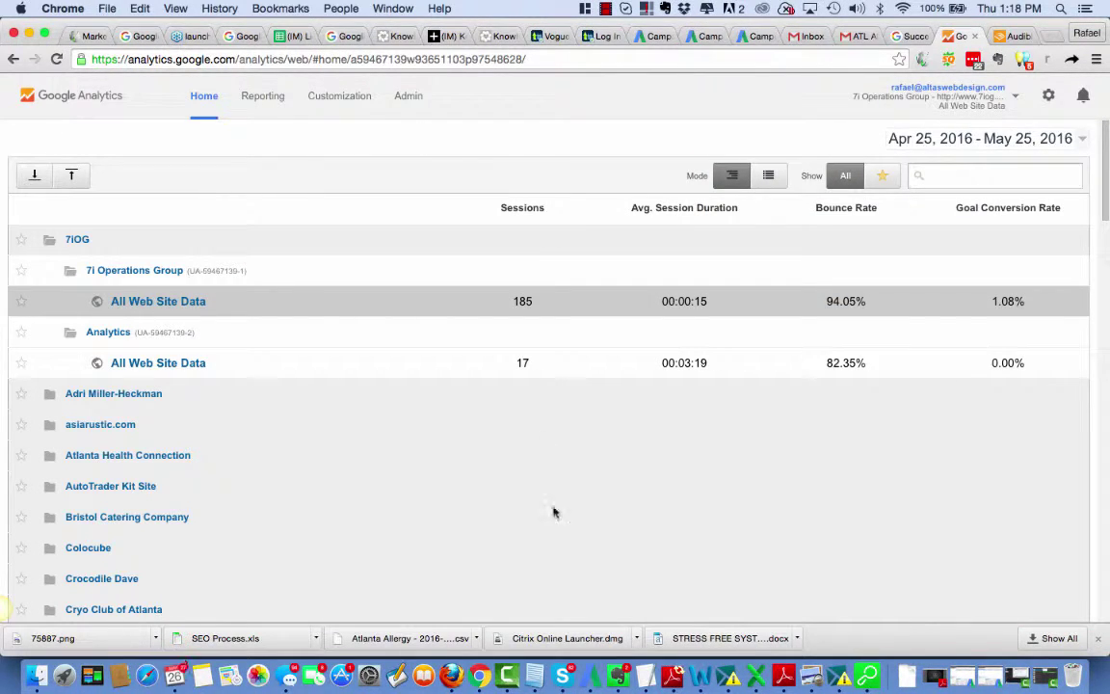
pyautogui.scroll(-2, 554, 512)
pyautogui.scroll(2, 554, 512)
pyautogui.click(963, 183)
pyautogui.write('vogu')
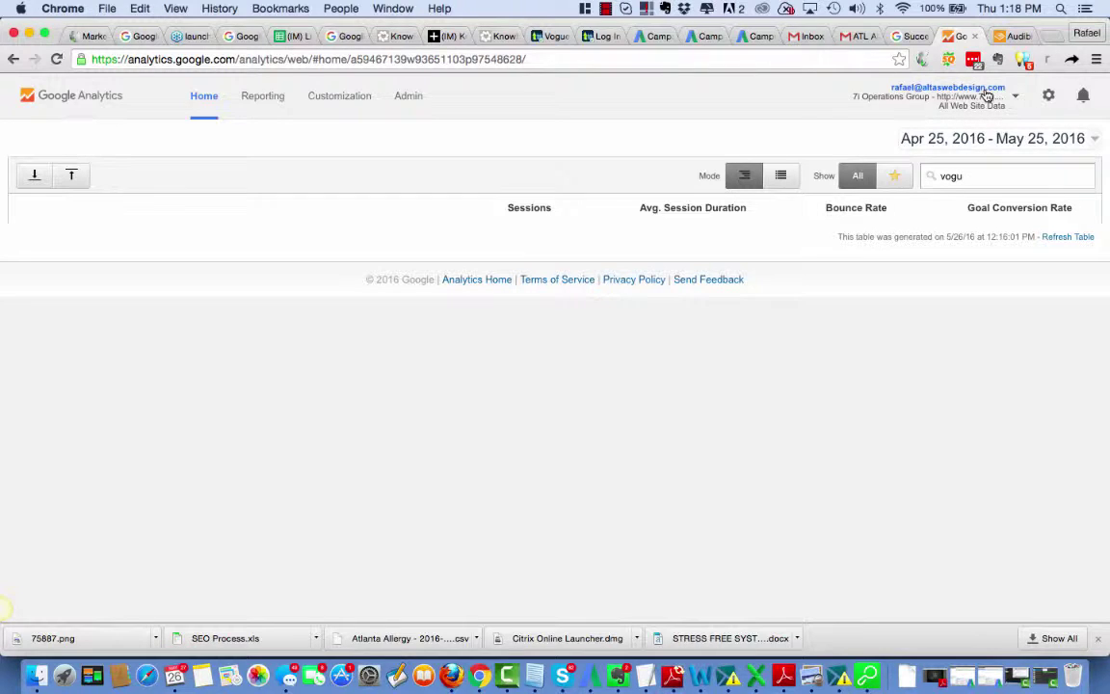
pyautogui.click(1016, 99)
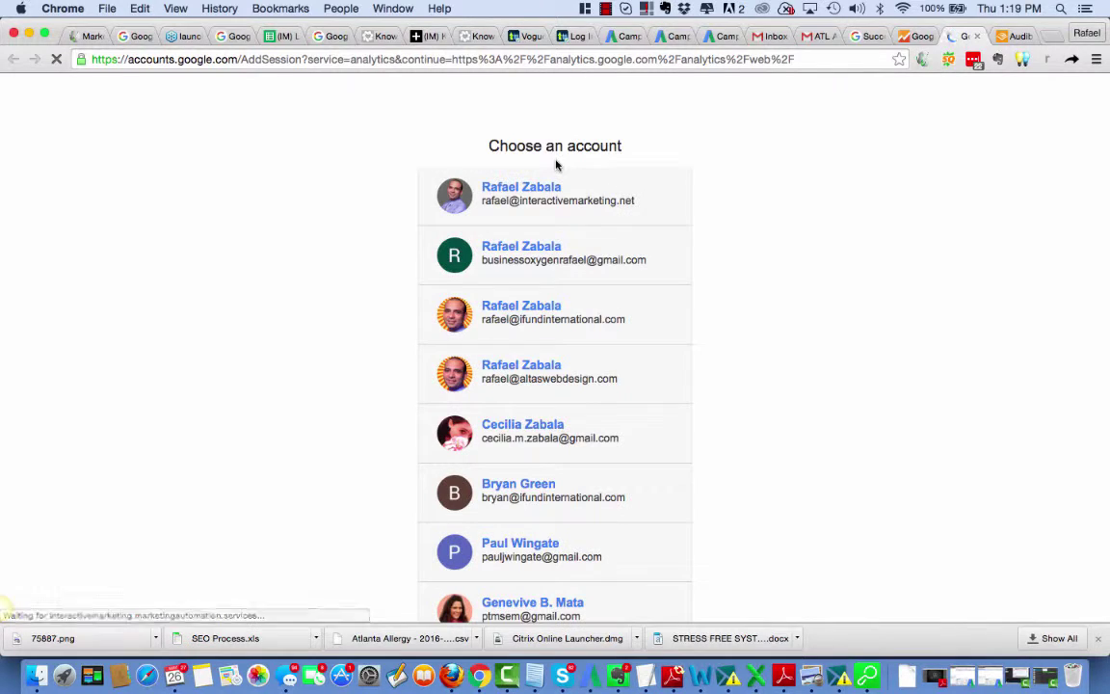
# Step: Add another Google account, entering the Vogue Beauty School e-mail from the saved suggestions
pyautogui.scroll(-4, 550, 474)
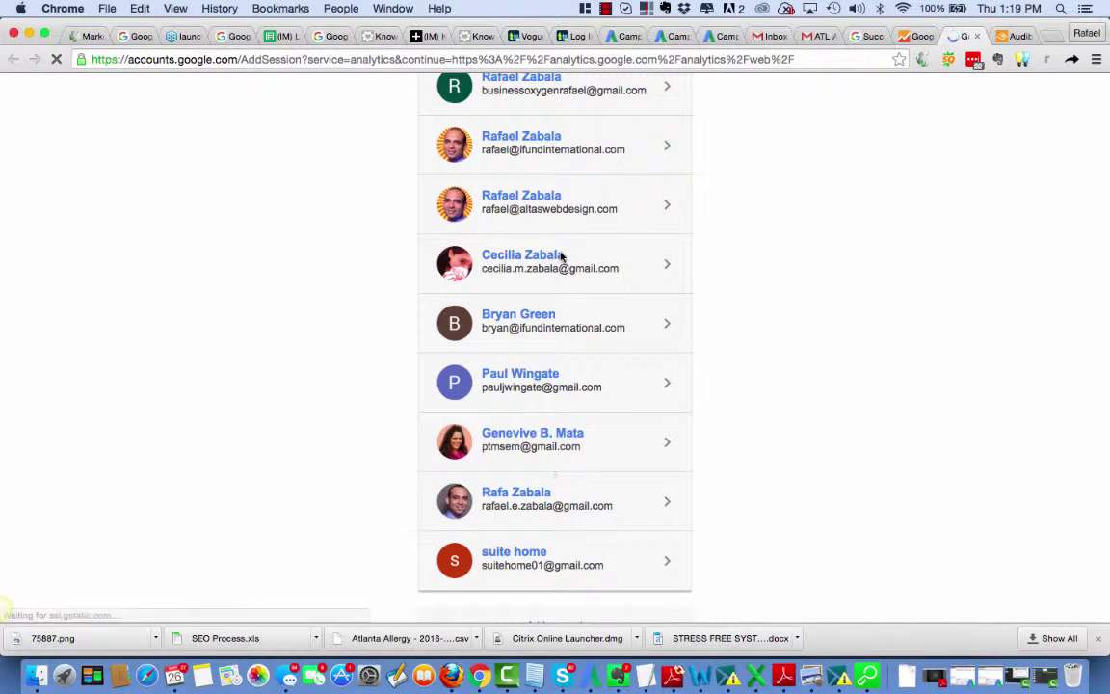
pyautogui.scroll(3, 562, 257)
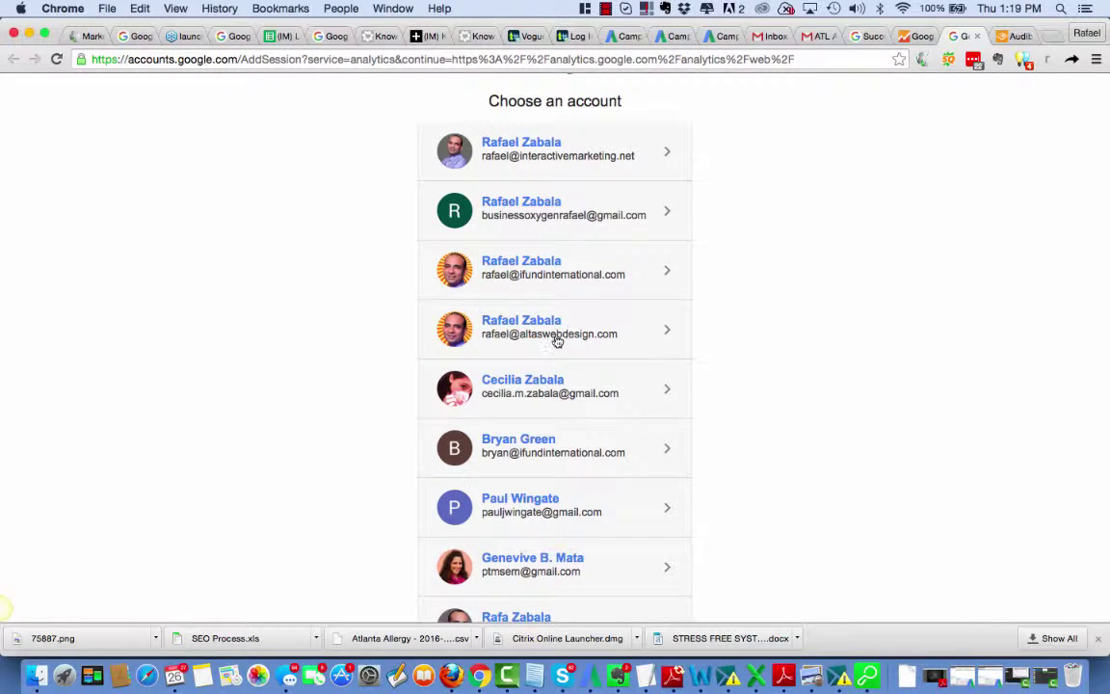
pyautogui.scroll(-5, 557, 332)
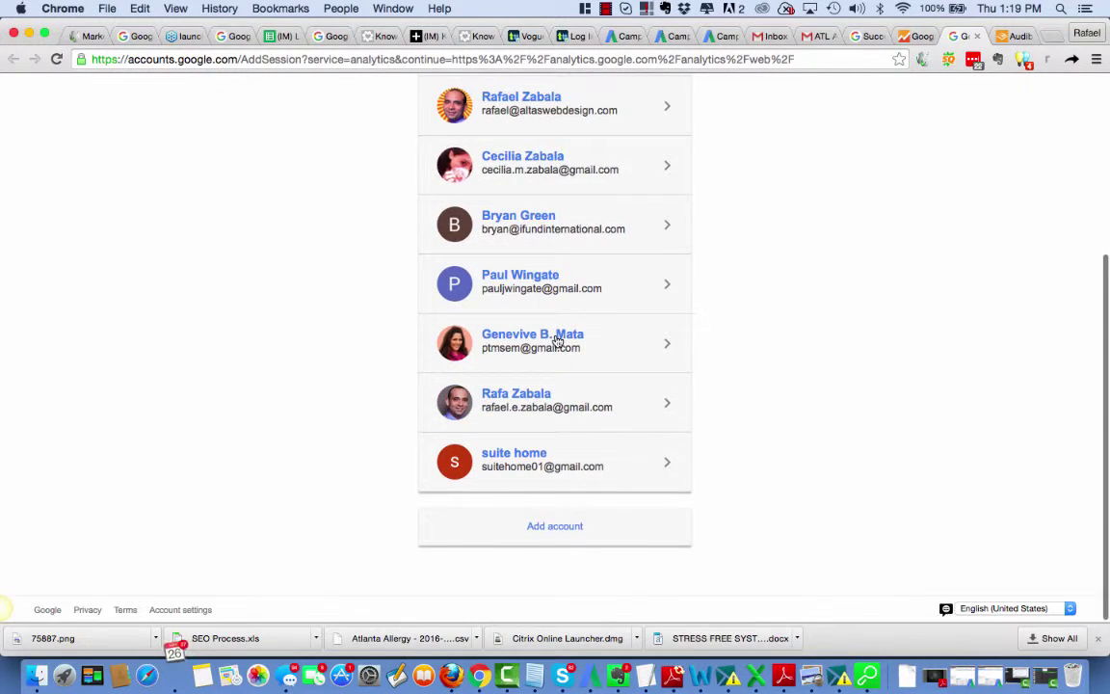
pyautogui.click(555, 530)
pyautogui.click(488, 317)
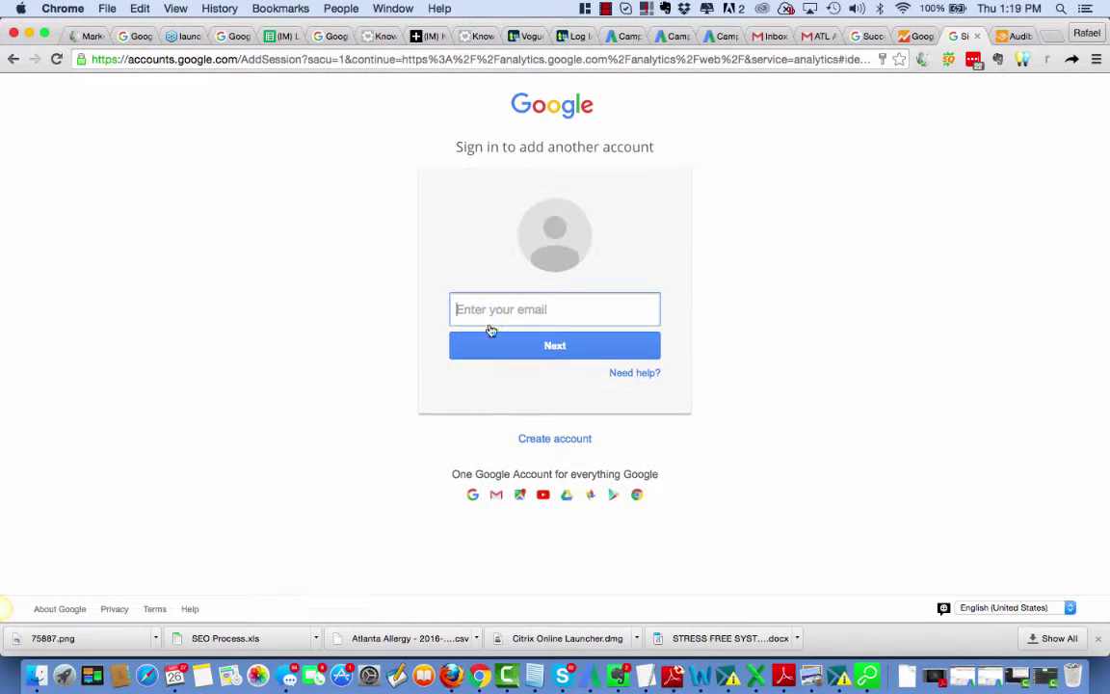
pyautogui.click(636, 332)
pyautogui.press('Down')
pyautogui.press('Down')
pyautogui.press('Return')
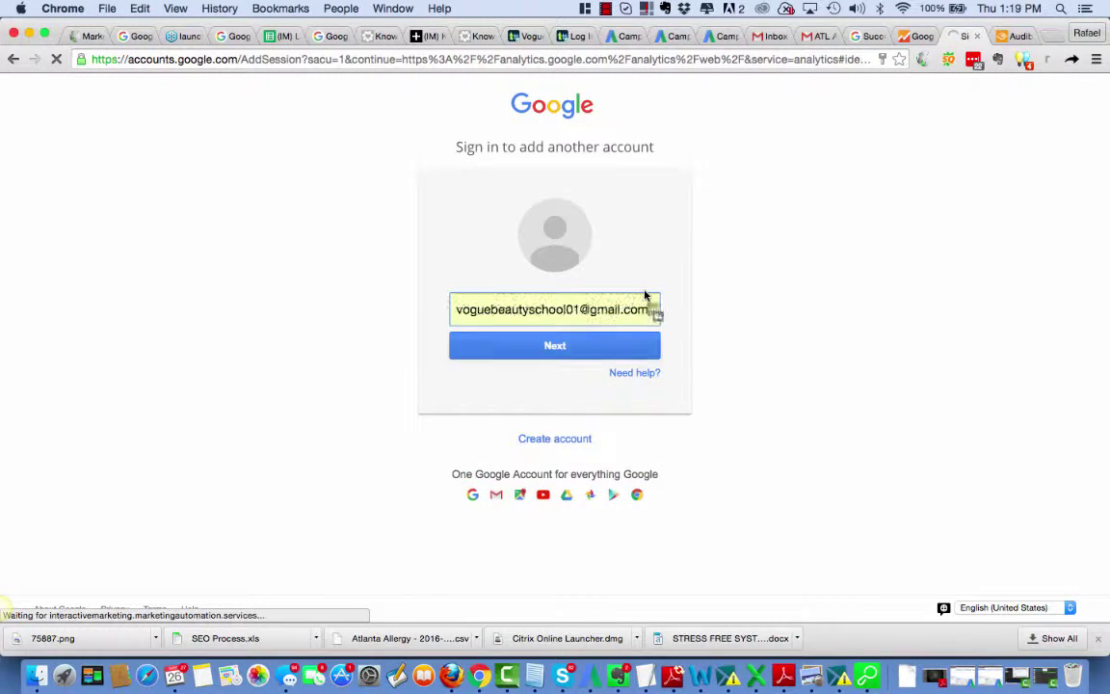
pyautogui.click(583, 349)
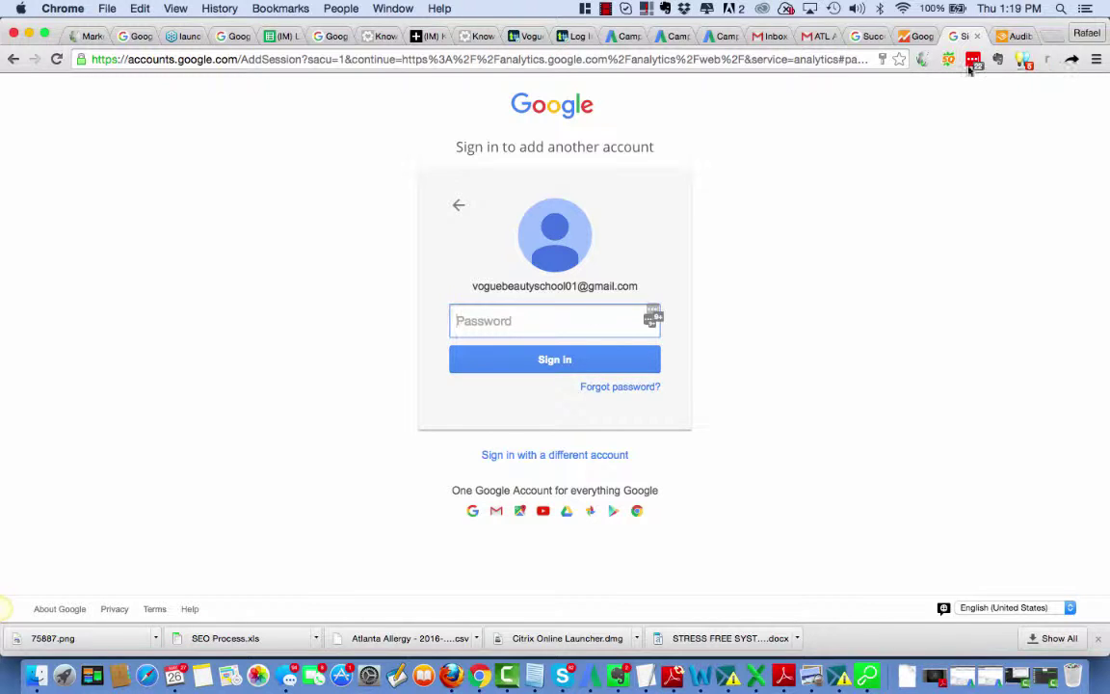
# Step: Fill in the account's saved password and sign in
pyautogui.click(649, 321)
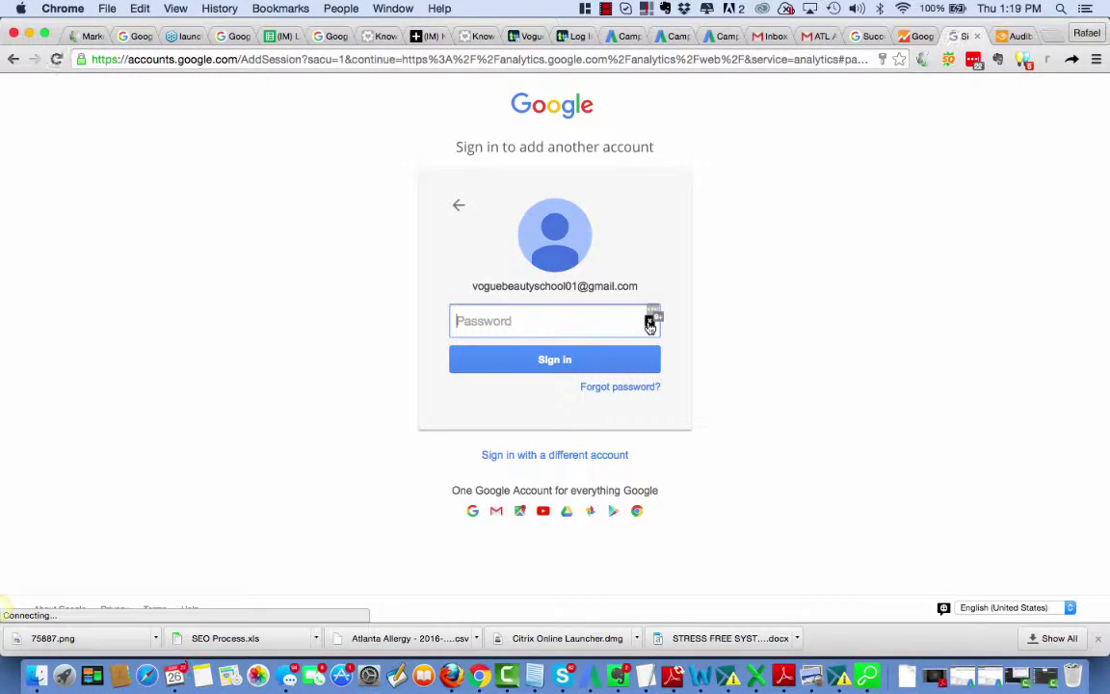
pyautogui.click(543, 430)
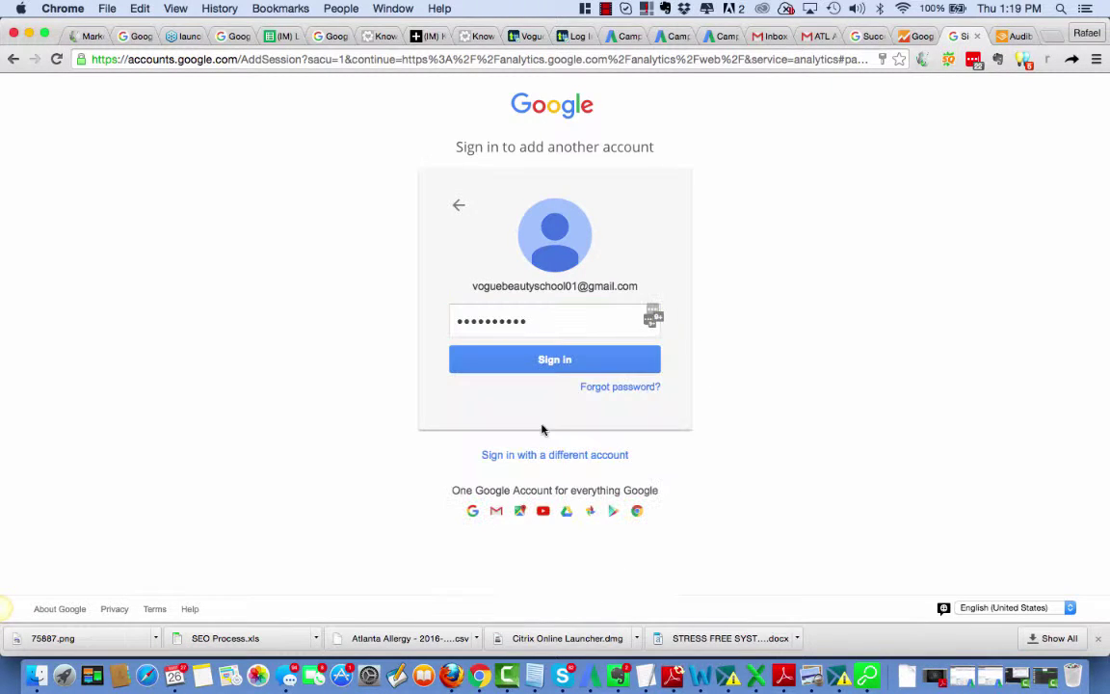
pyautogui.click(562, 367)
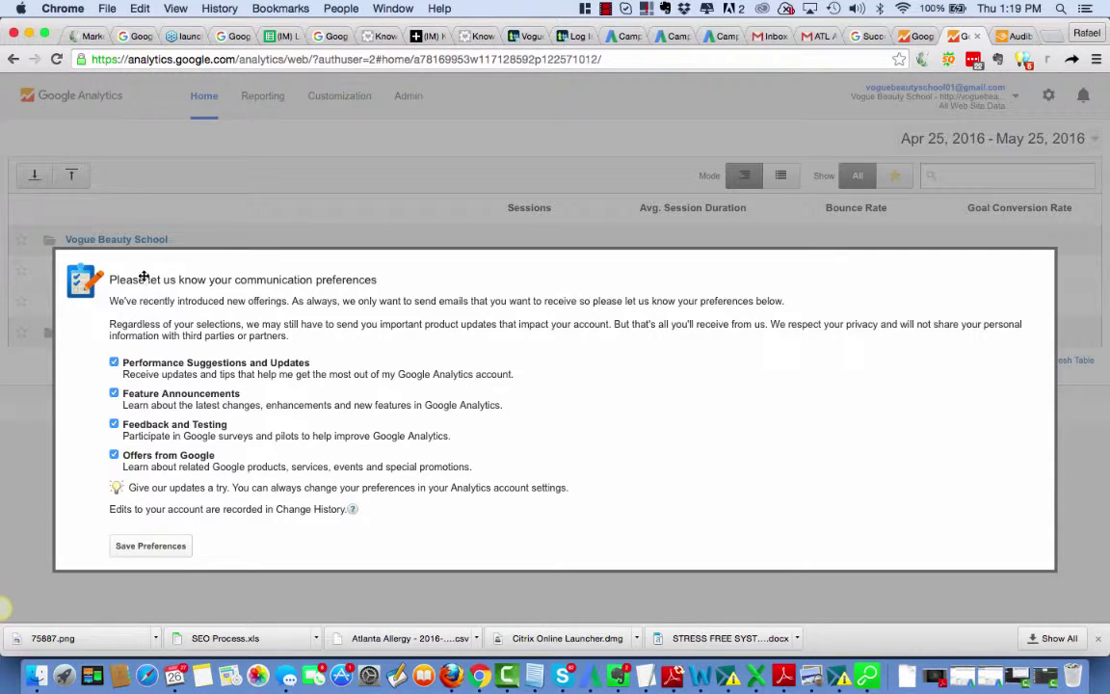
# Step: Dismiss the communication-preferences prompt, expand the second Vogue Beauty School account, and select its UA tracking ID
pyautogui.click(149, 544)
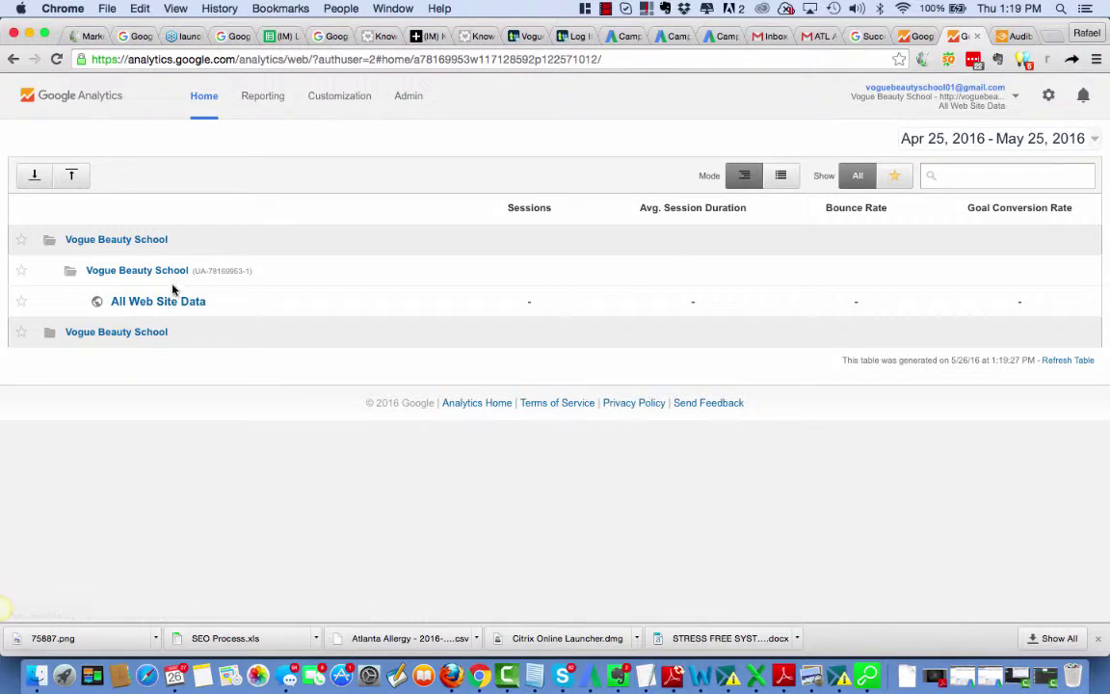
pyautogui.click(124, 333)
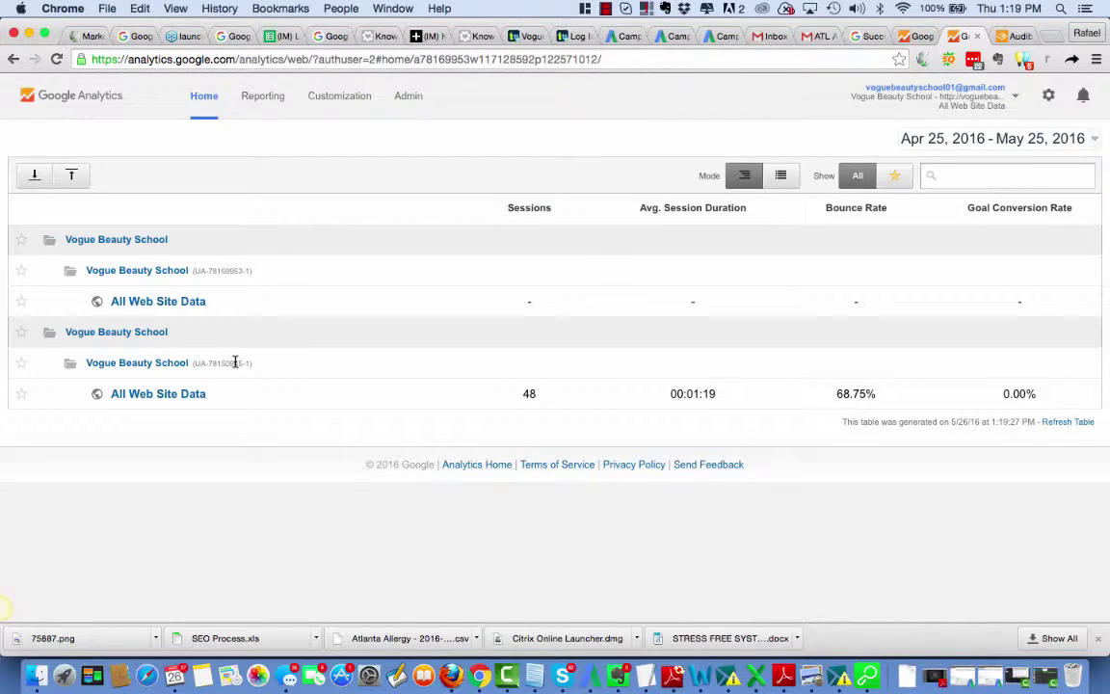
pyautogui.moveTo(260, 367); pyautogui.dragTo(188, 365)
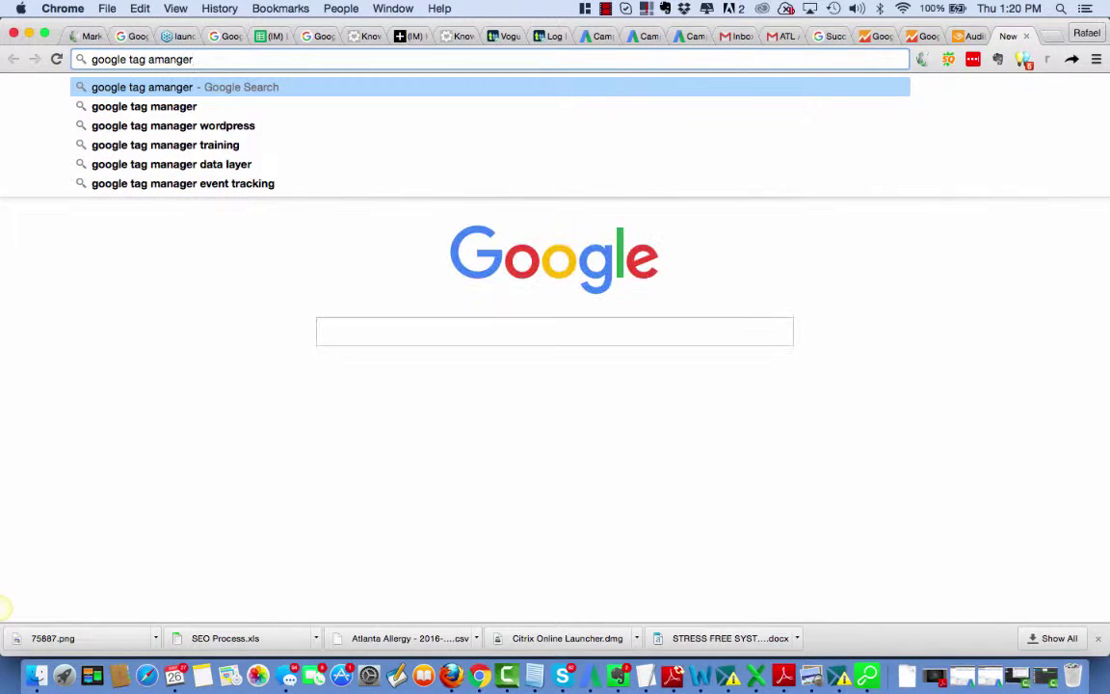
# Step: Search Google for 'google tag manager', fixing the typo, and open the Tag Manager result
pyautogui.press('Return')
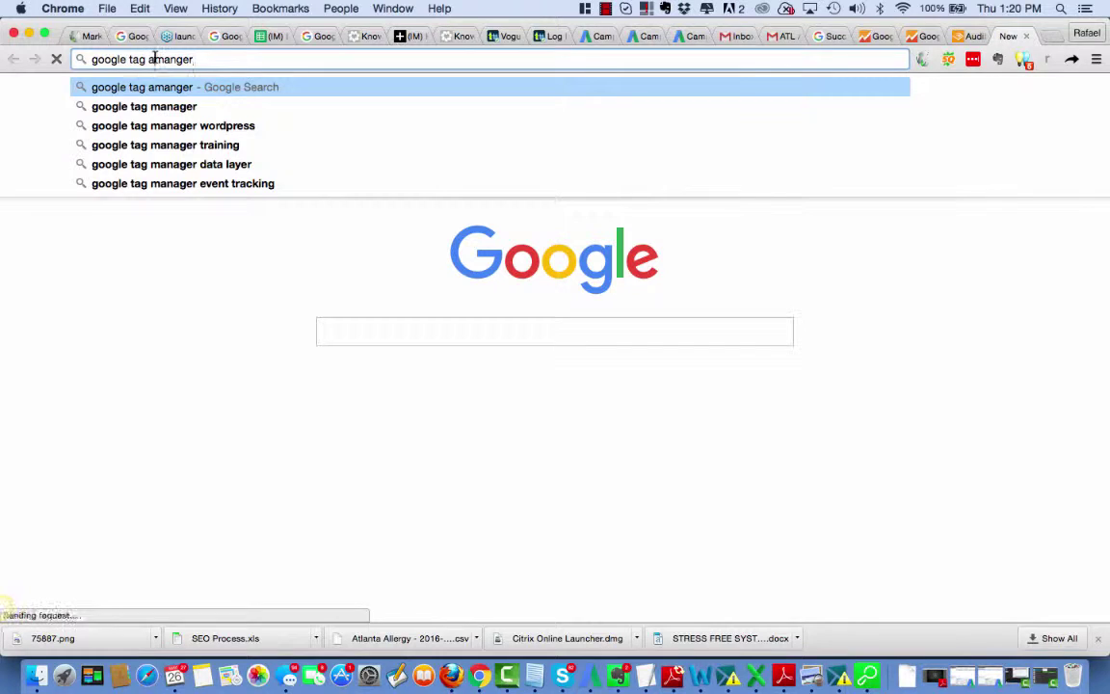
pyautogui.click(144, 58)
pyautogui.press('BackSpace')
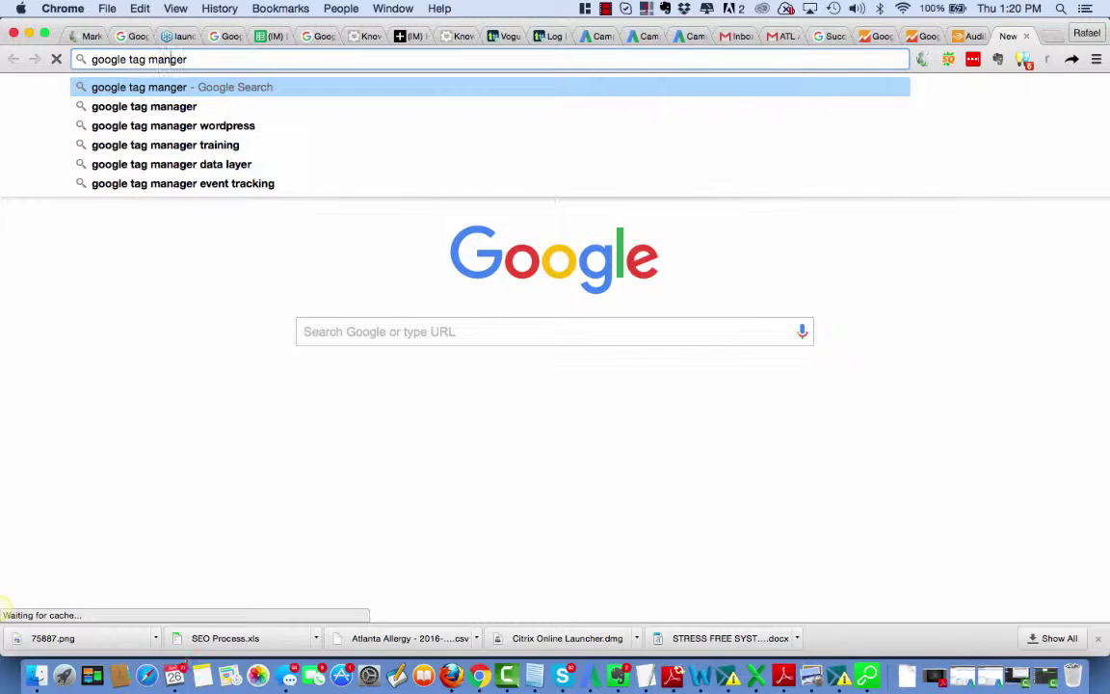
pyautogui.write('a')
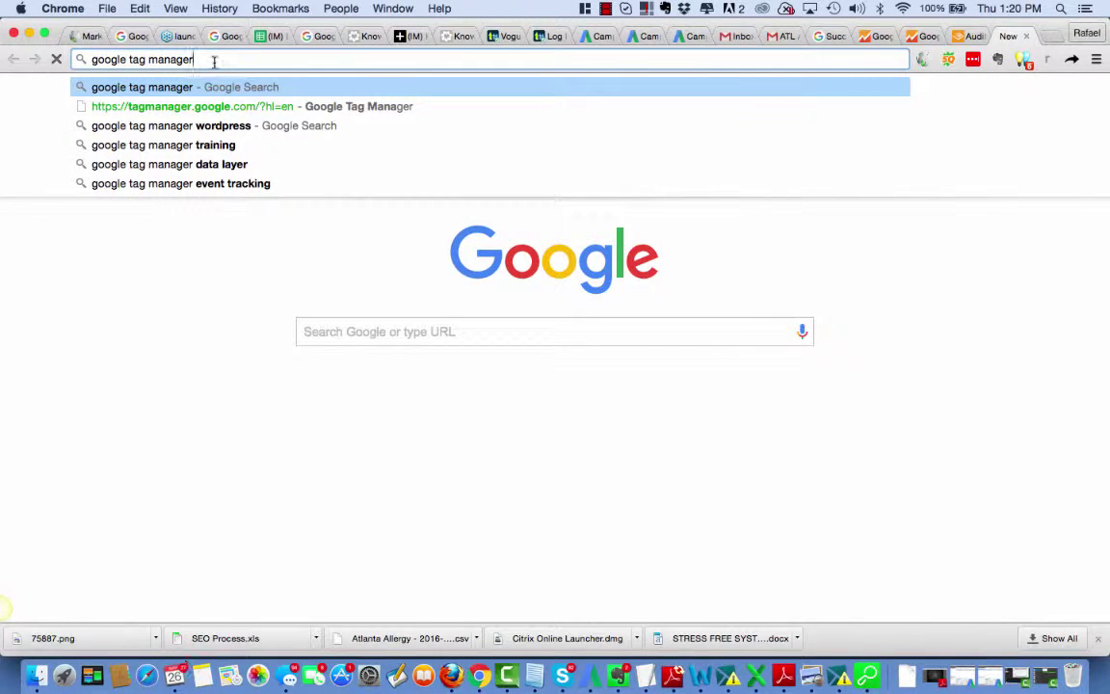
pyautogui.press('Return')
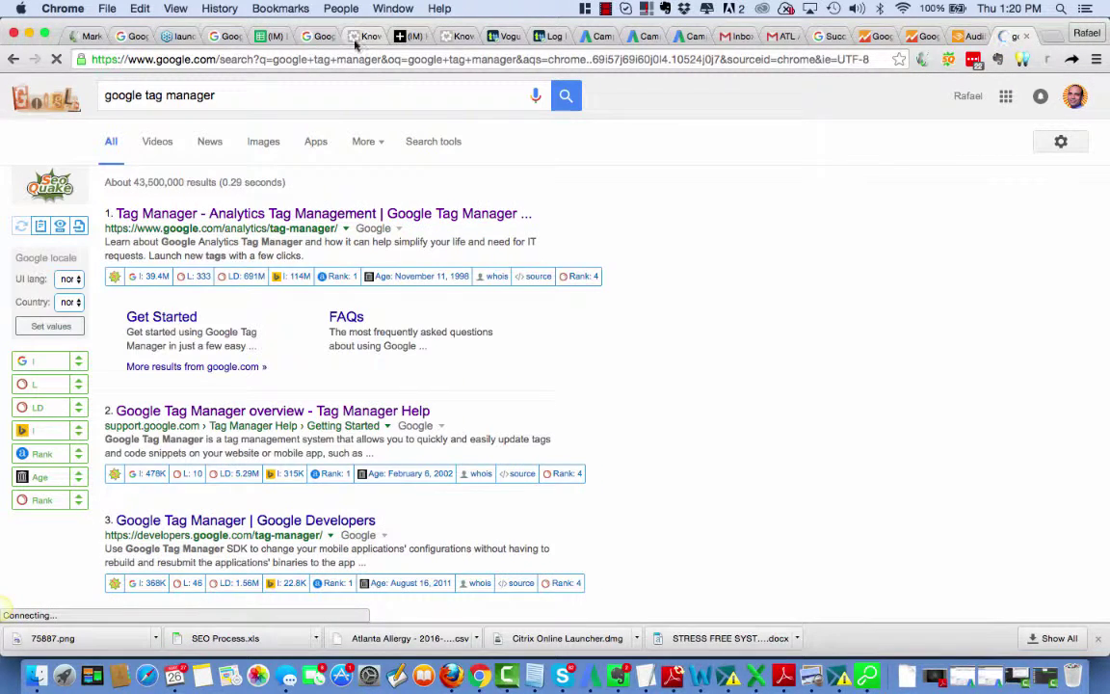
pyautogui.click(606, 9)
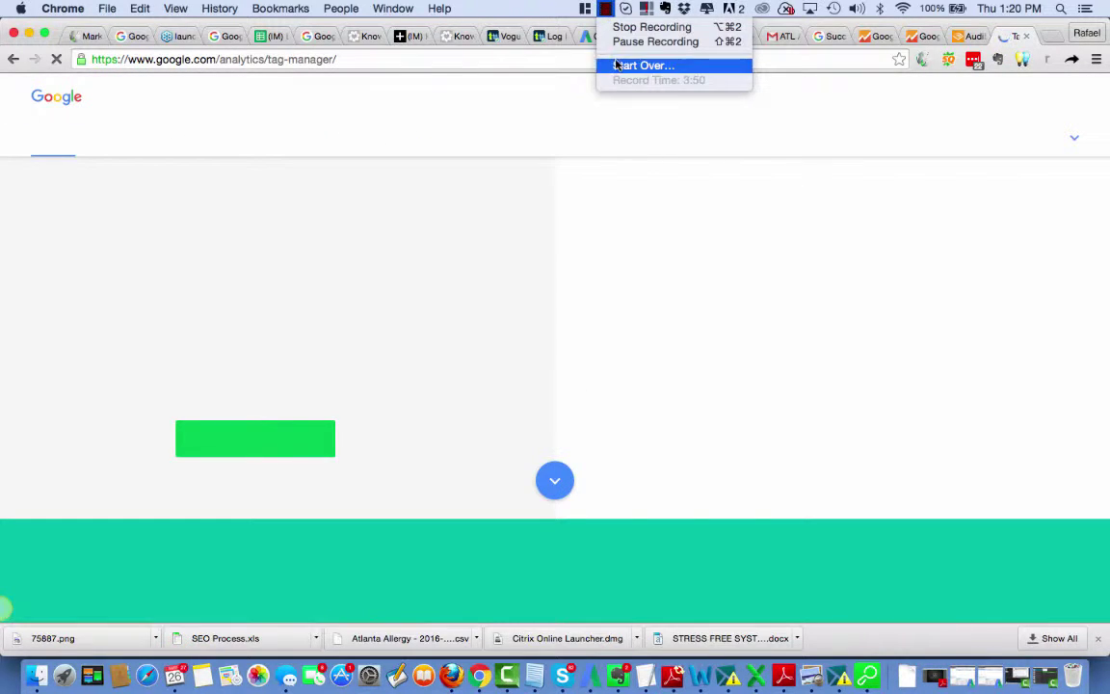
# Step: Check the Google Universal Analytics tag's Tracking ID in voguebeautyschool.com, then open the second All Web Site Data reports
pyautogui.click(621, 42)
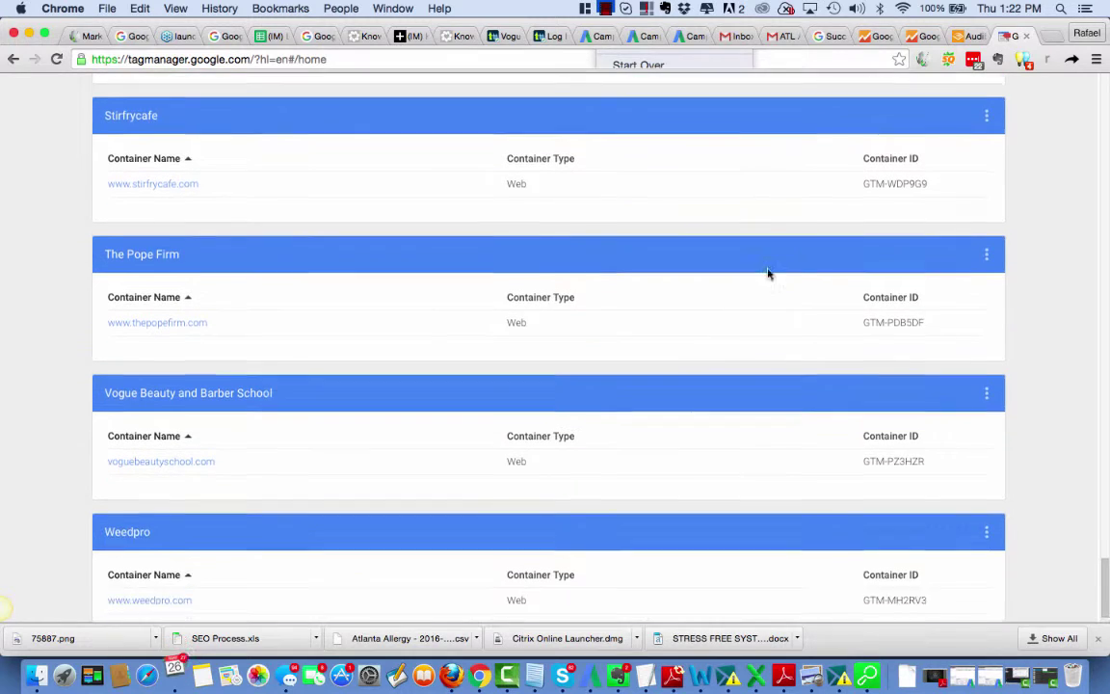
pyautogui.scroll(-1, 768, 274)
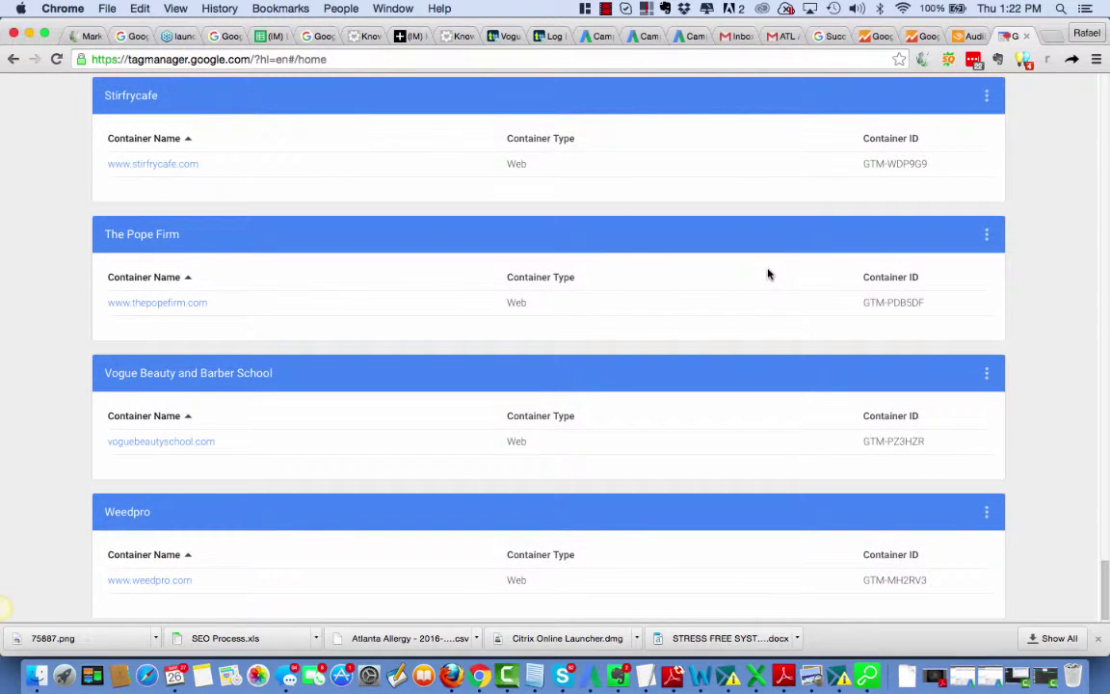
pyautogui.click(185, 447)
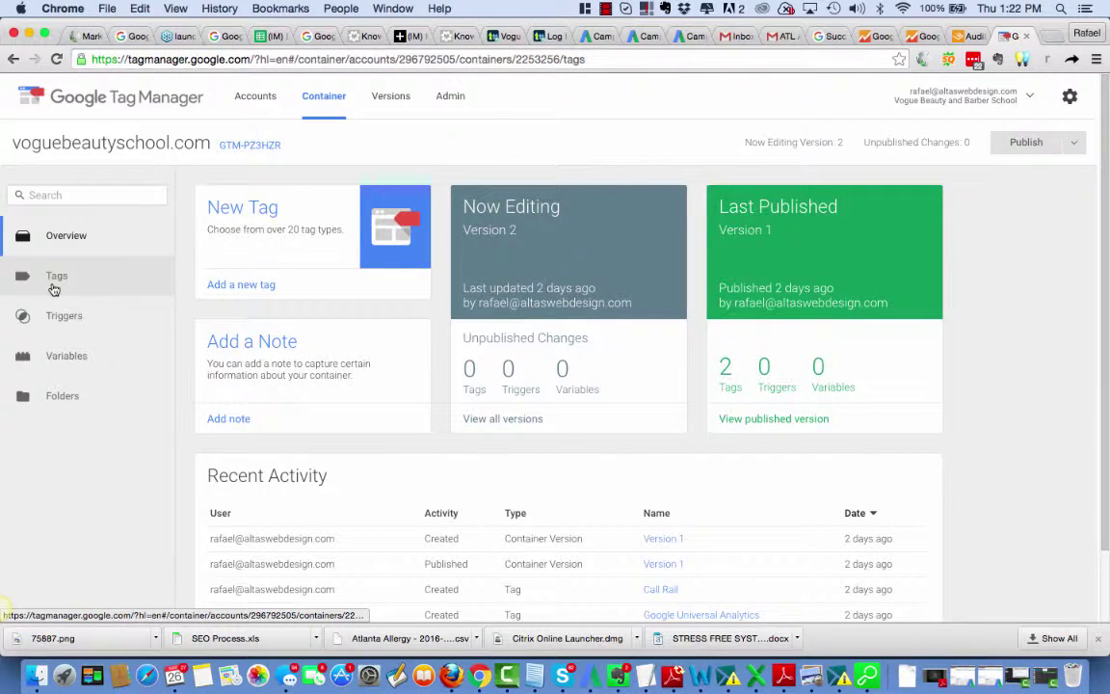
pyautogui.click(55, 276)
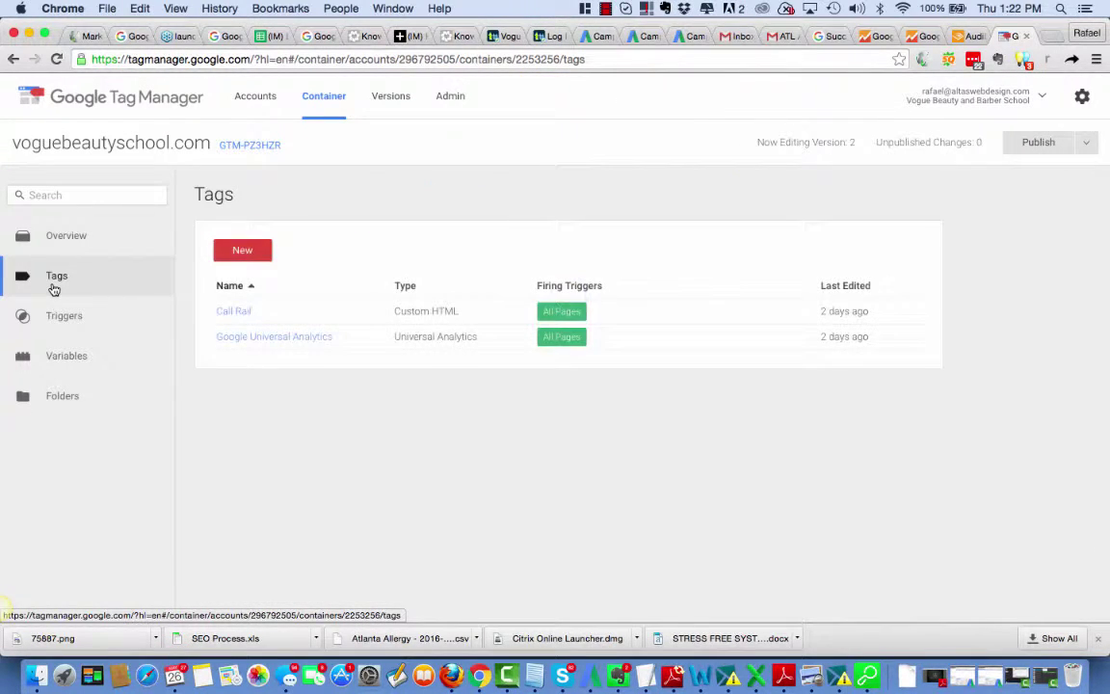
pyautogui.click(300, 339)
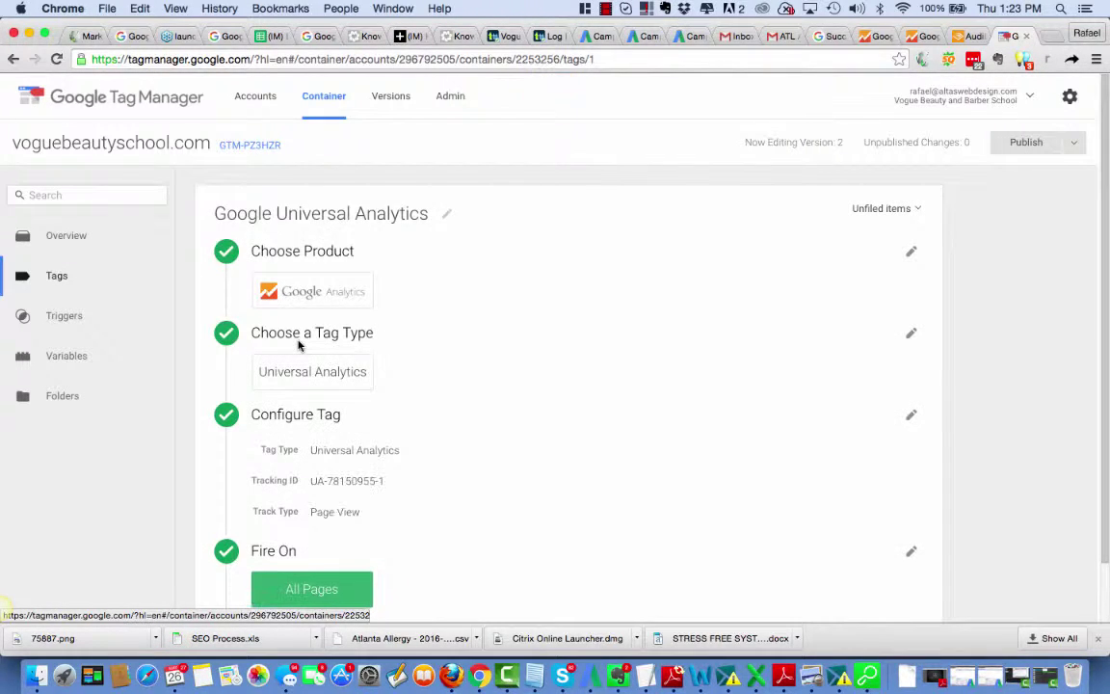
pyautogui.scroll(-1, 451, 344)
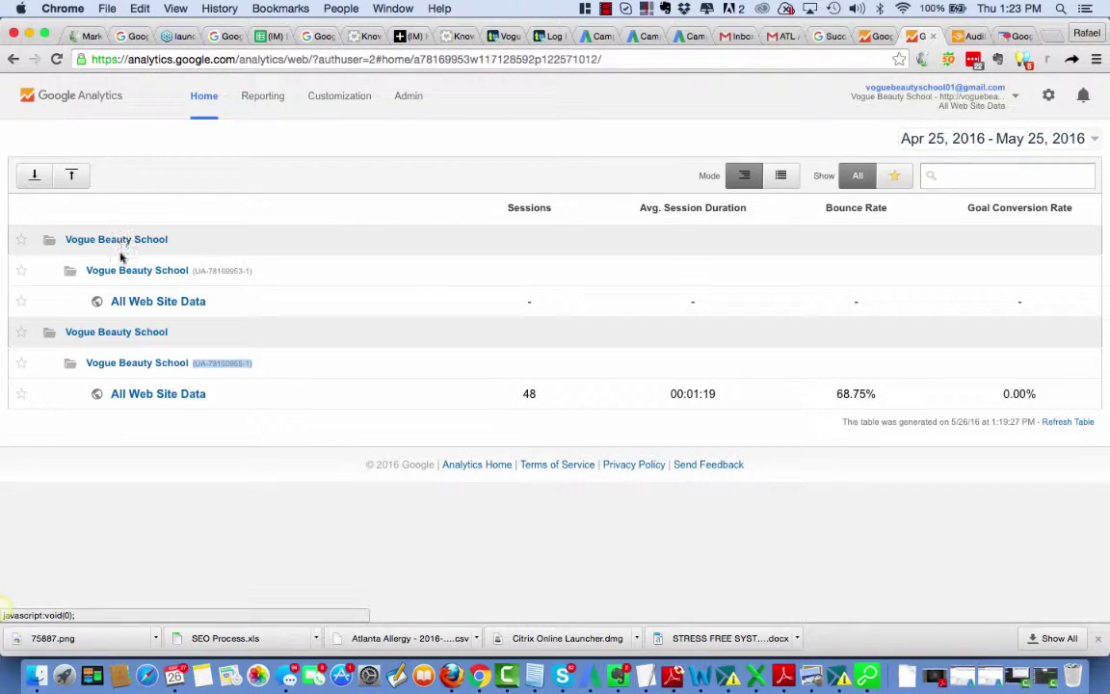
pyautogui.click(138, 398)
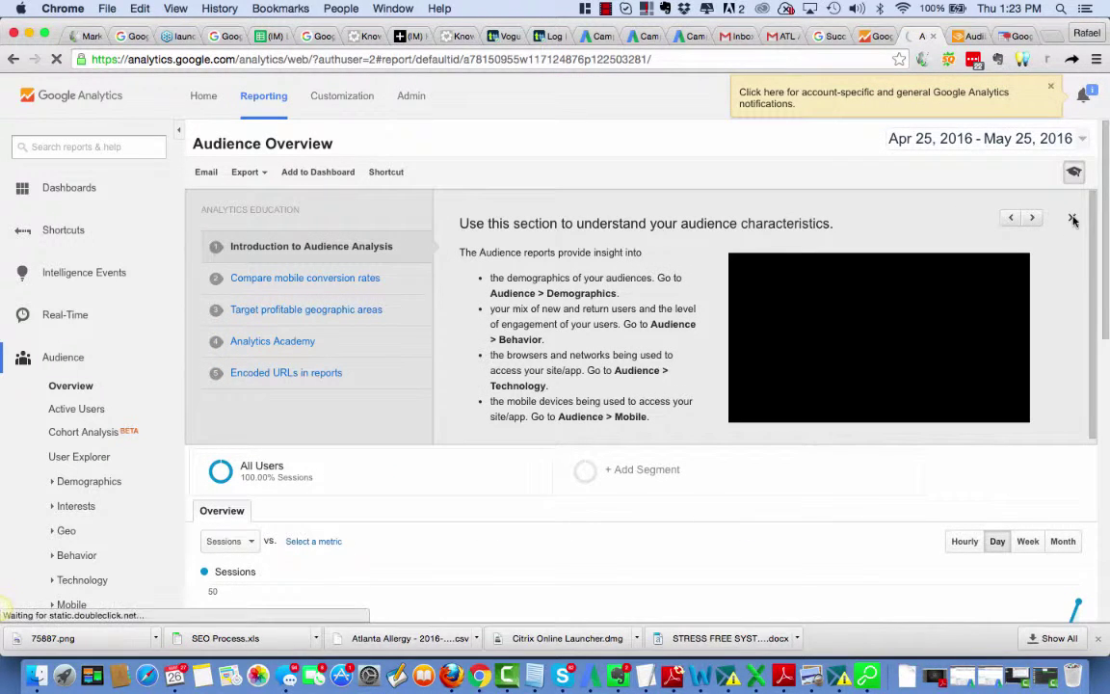
# Step: Close the Analytics Education panel and return to the Audience Overview report after glancing at the Zendesk draft
pyautogui.click(1071, 219)
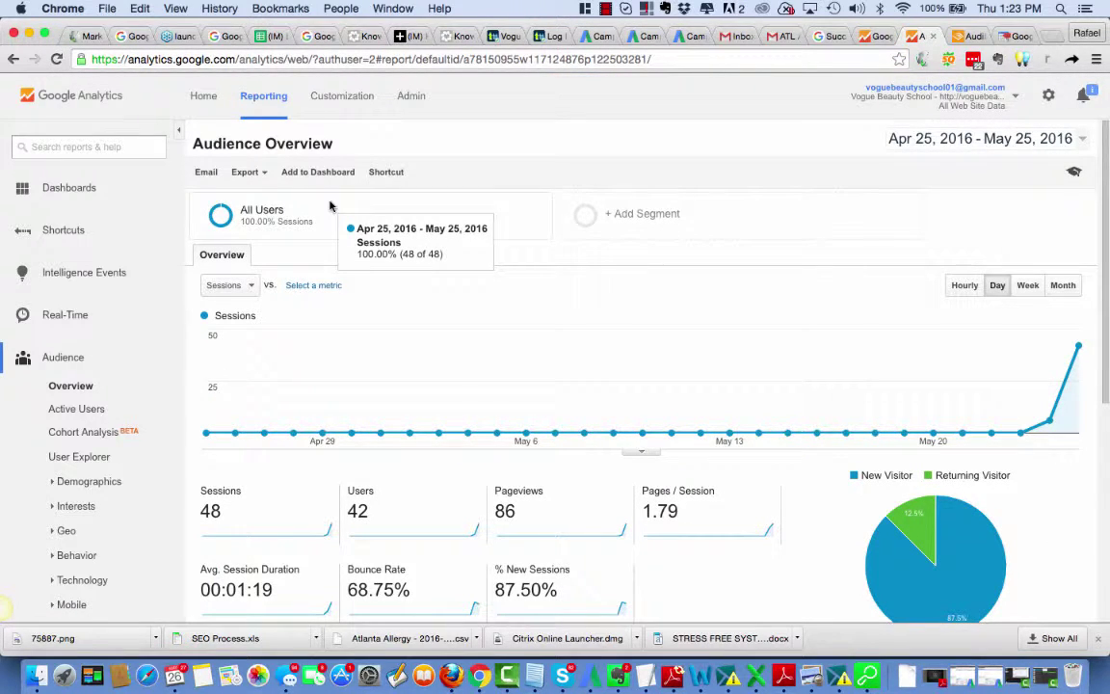
pyautogui.click(408, 36)
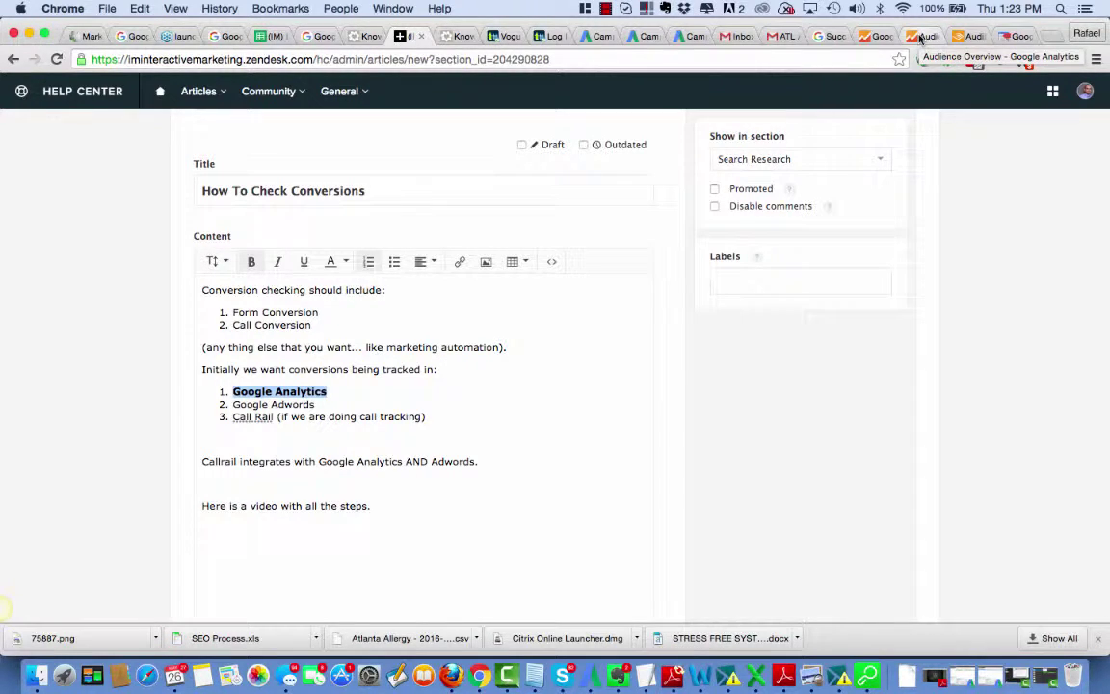
pyautogui.click(921, 37)
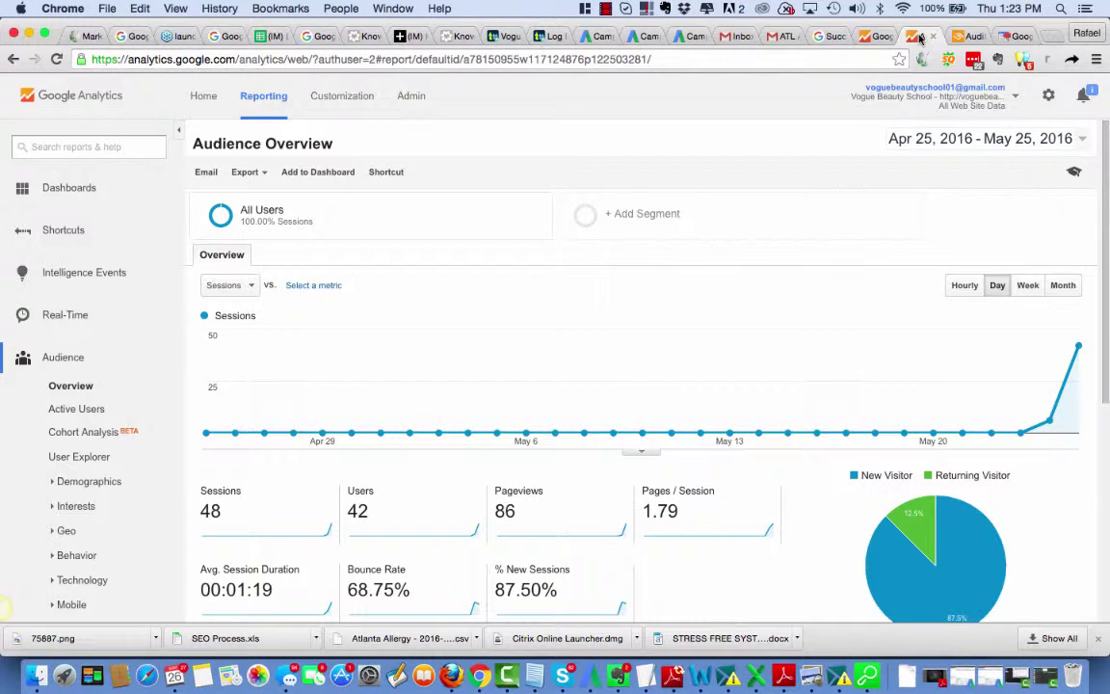
pyautogui.click(872, 37)
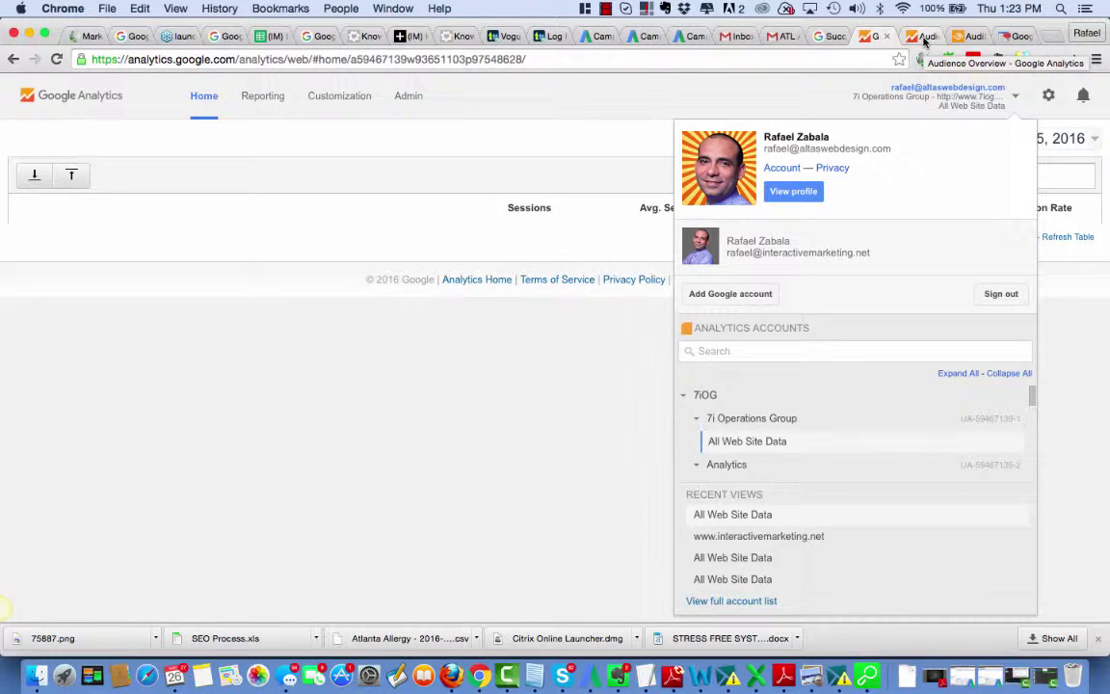
pyautogui.click(923, 39)
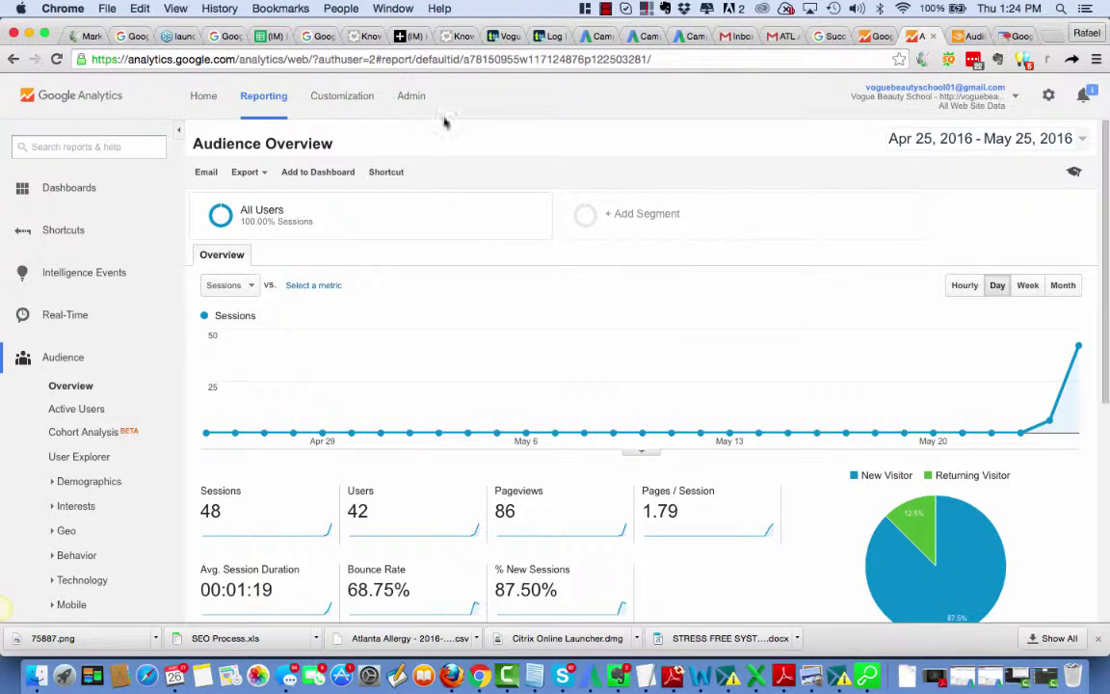
# Step: In View User Management for All Web Site Data, add the first user with Manage Users and Edit permissions
pyautogui.click(412, 96)
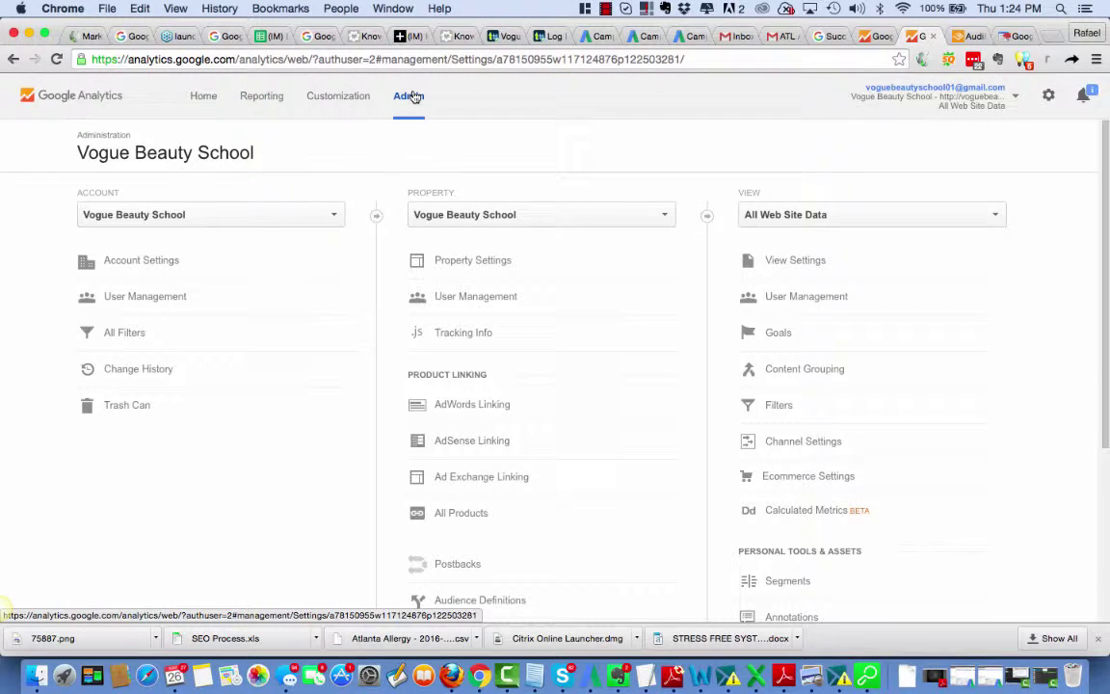
pyautogui.click(777, 296)
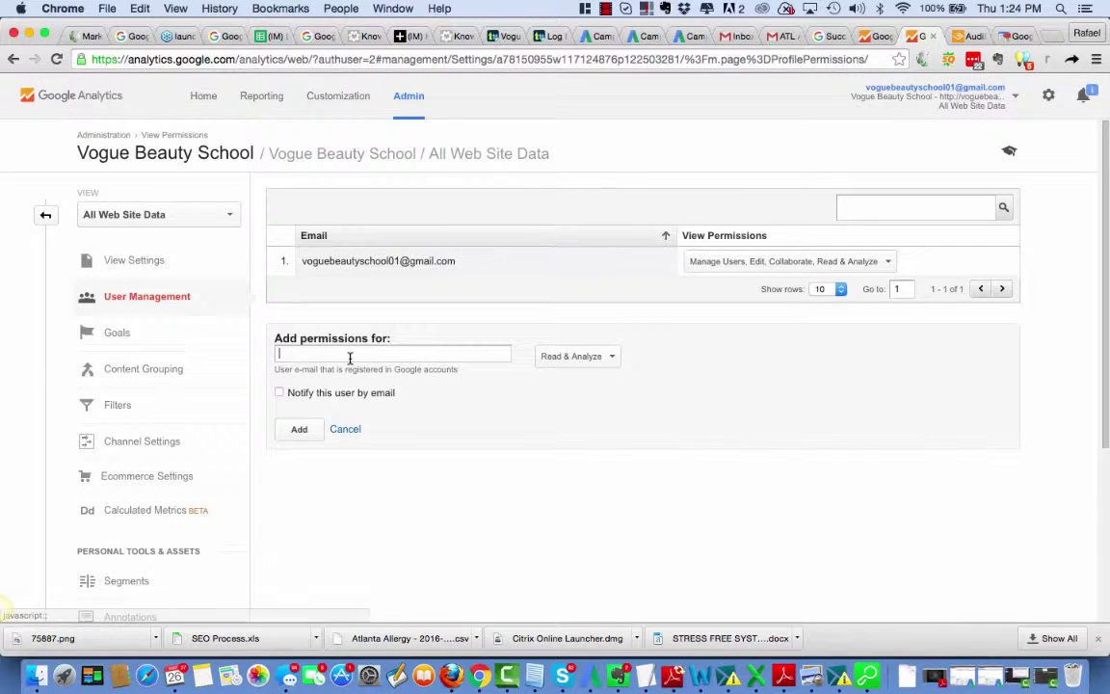
pyautogui.click(350, 359)
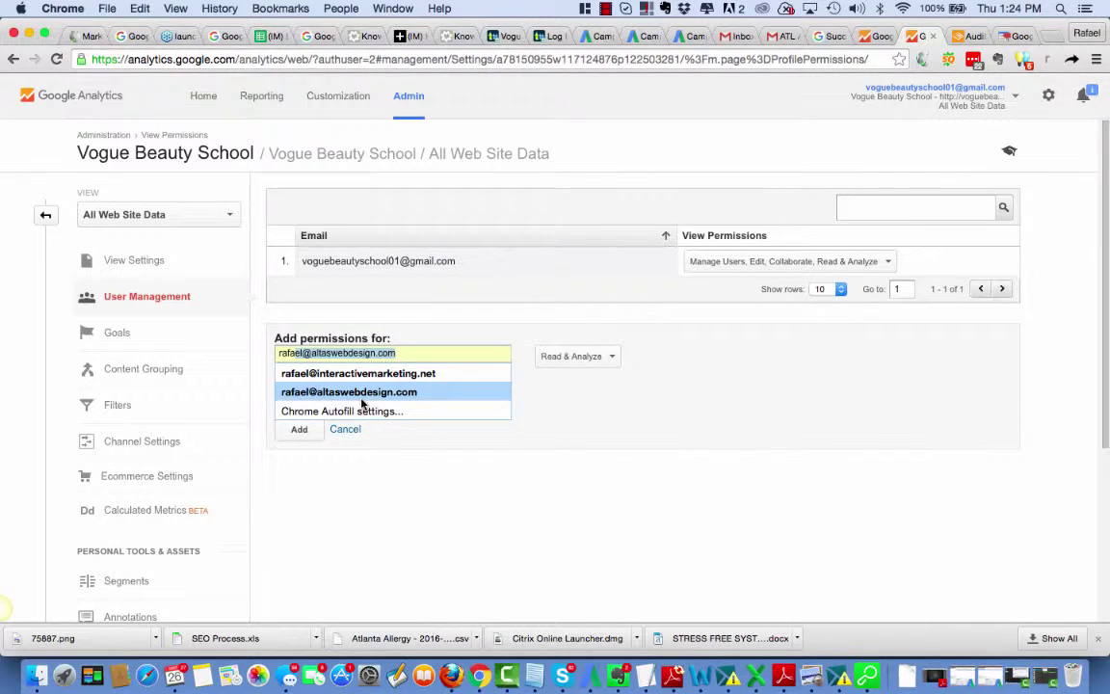
pyautogui.click(364, 393)
pyautogui.click(613, 356)
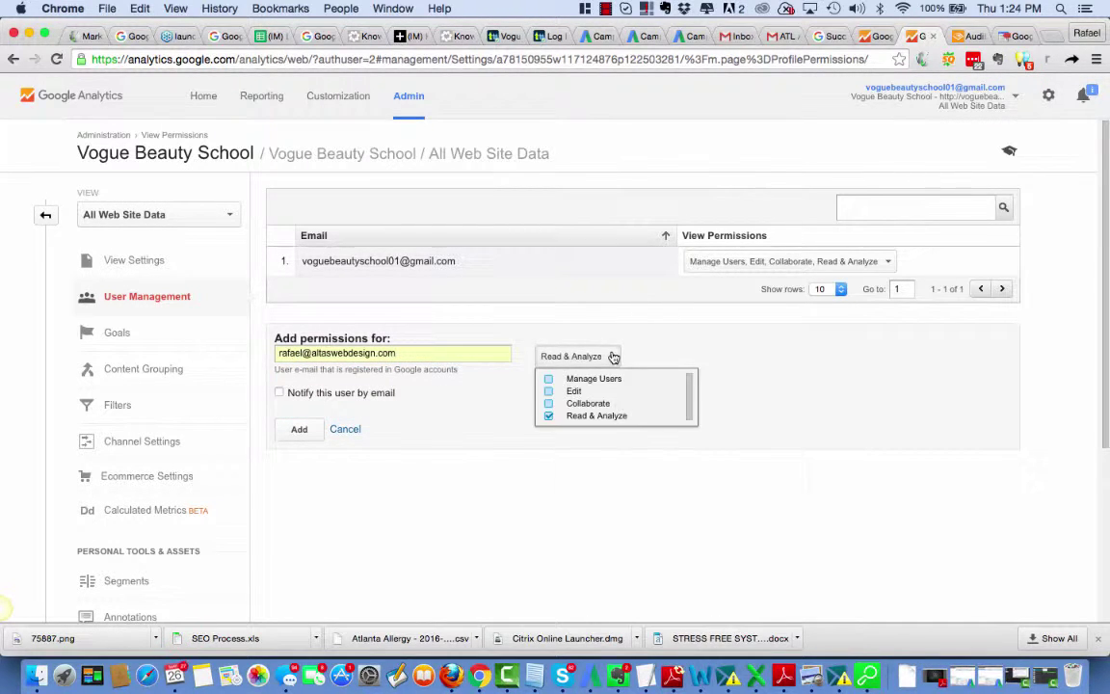
pyautogui.click(549, 379)
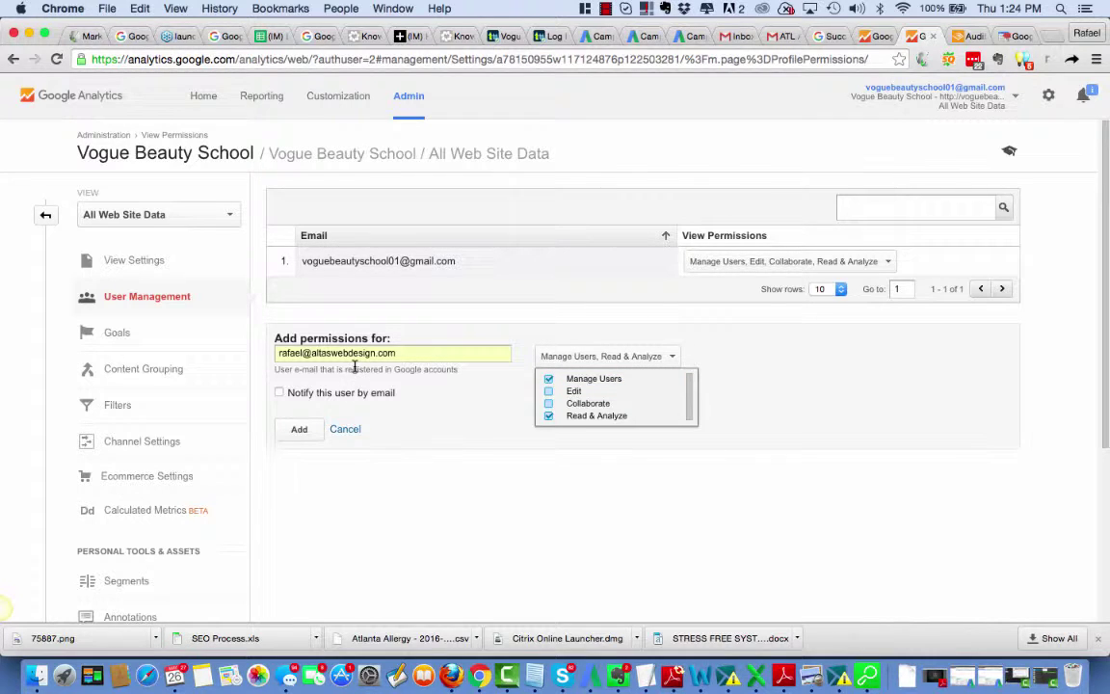
pyautogui.click(548, 391)
pyautogui.click(291, 432)
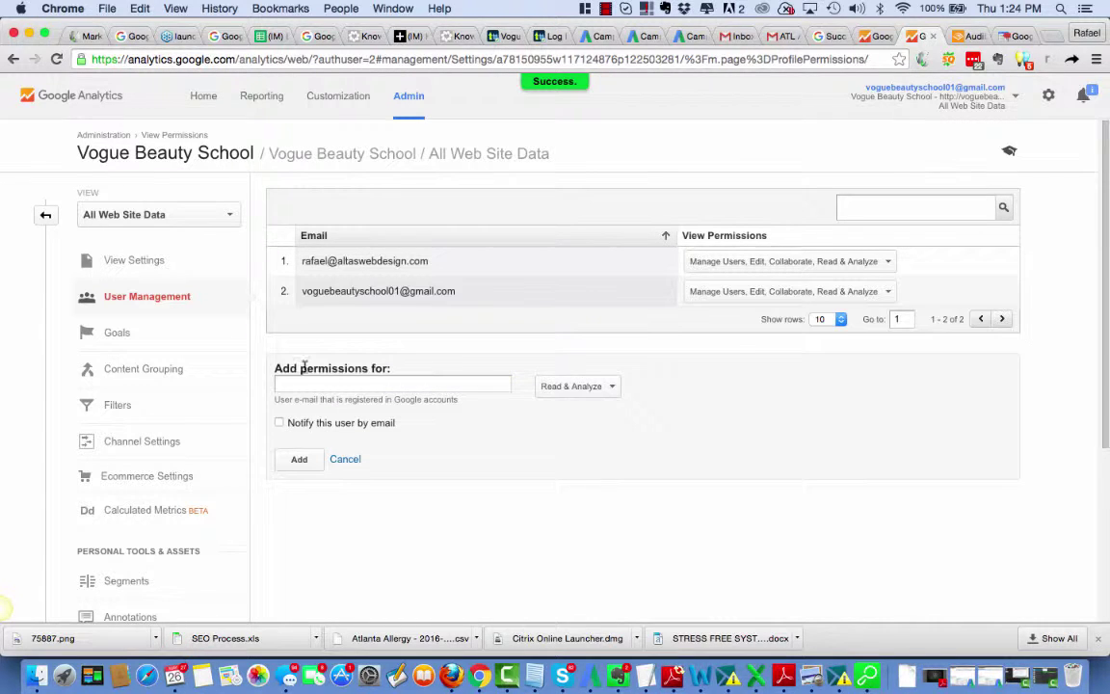
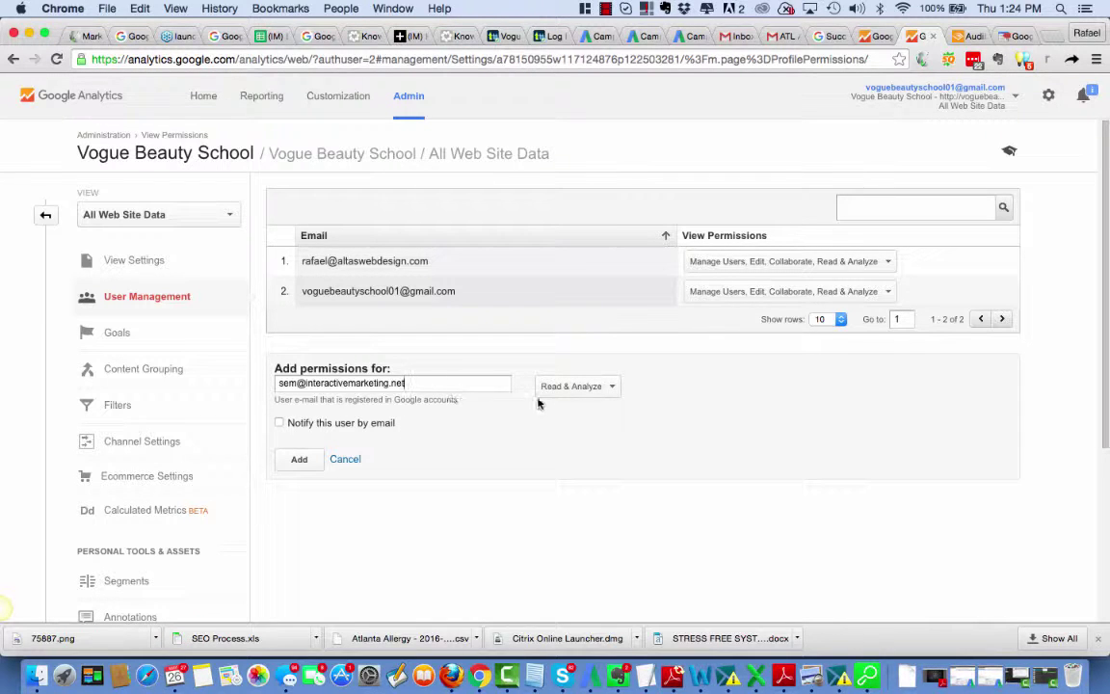
# Step: Add a second user with Manage Users and Edit permissions, then go back to the Admin page
pyautogui.click(610, 389)
pyautogui.click(548, 408)
pyautogui.click(548, 421)
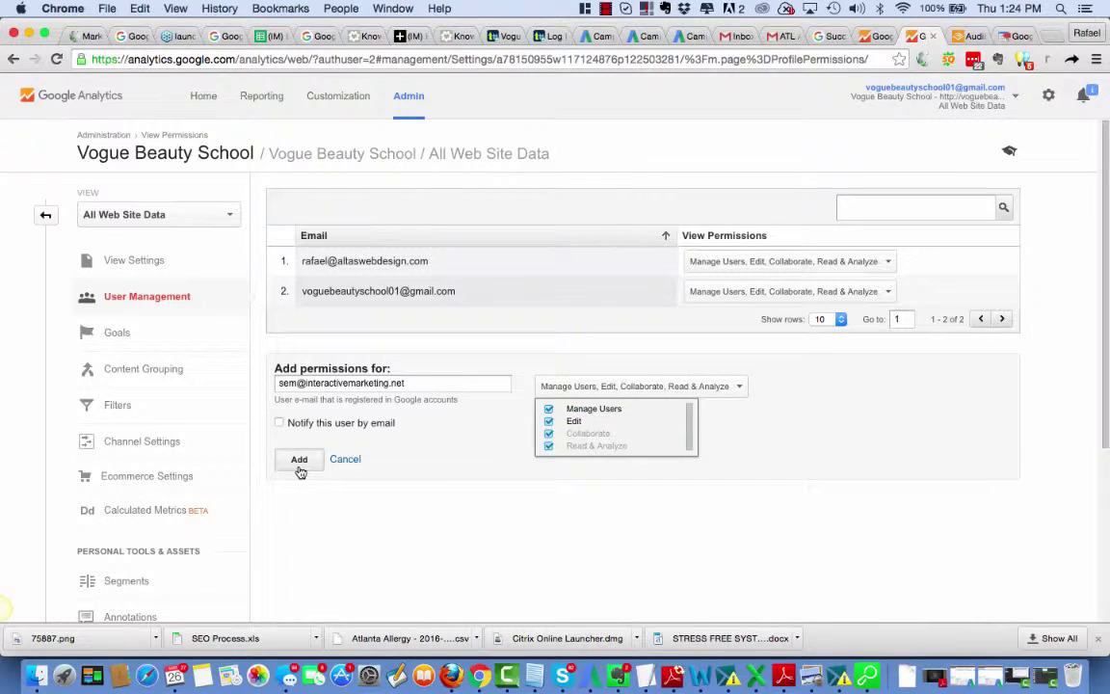
pyautogui.click(299, 461)
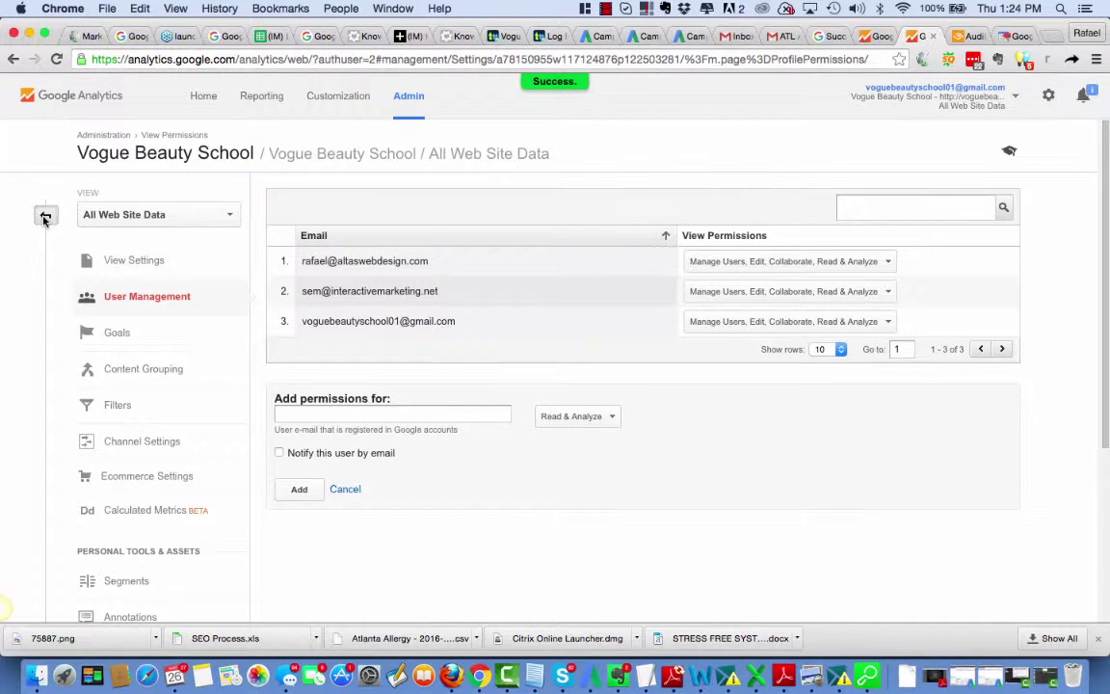
pyautogui.click(44, 216)
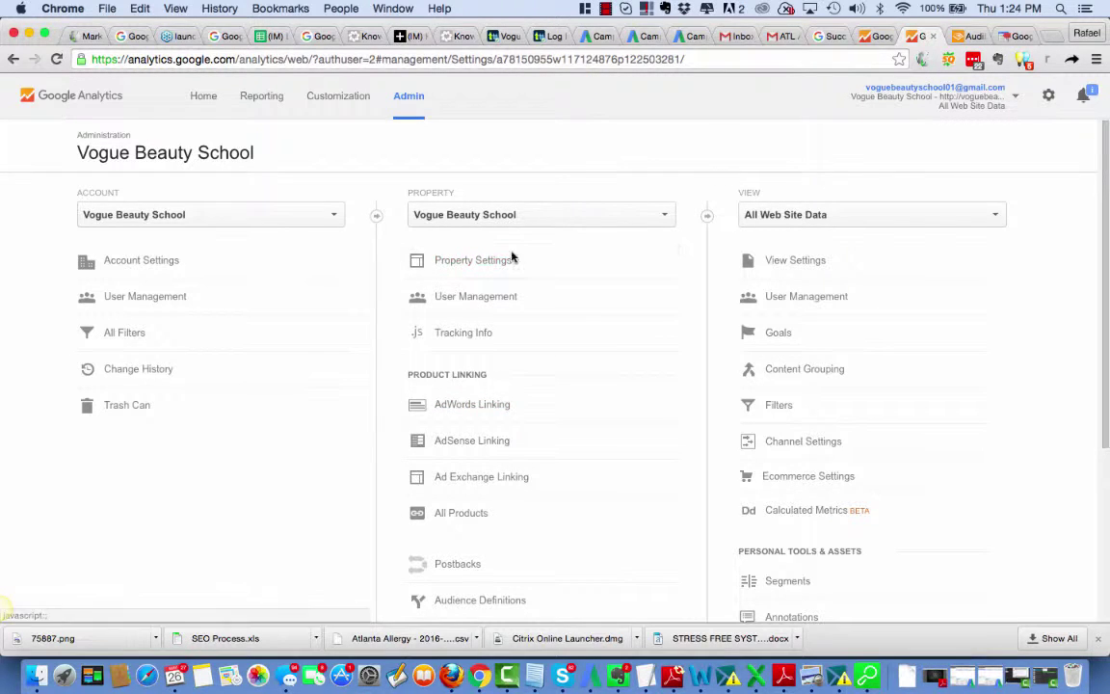
# Step: Review the 'Vogue Beauty School Website' AdWords link group, then switch to the AdWords campaigns
pyautogui.click(433, 415)
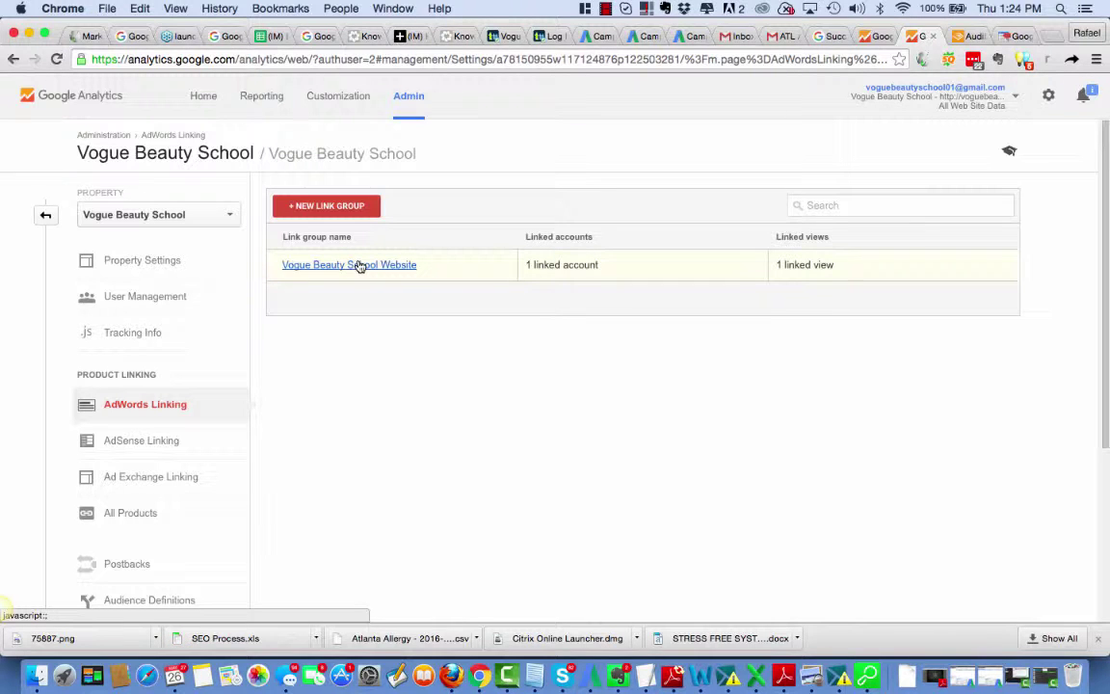
pyautogui.click(358, 265)
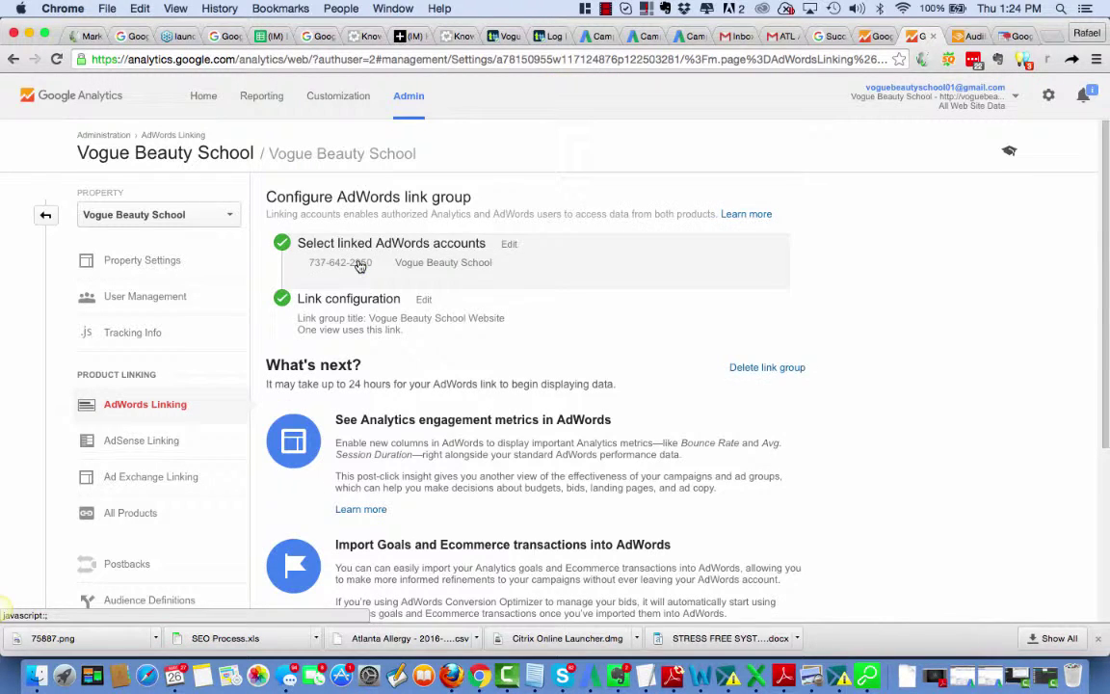
pyautogui.scroll(-3, 493, 531)
pyautogui.scroll(3, 493, 532)
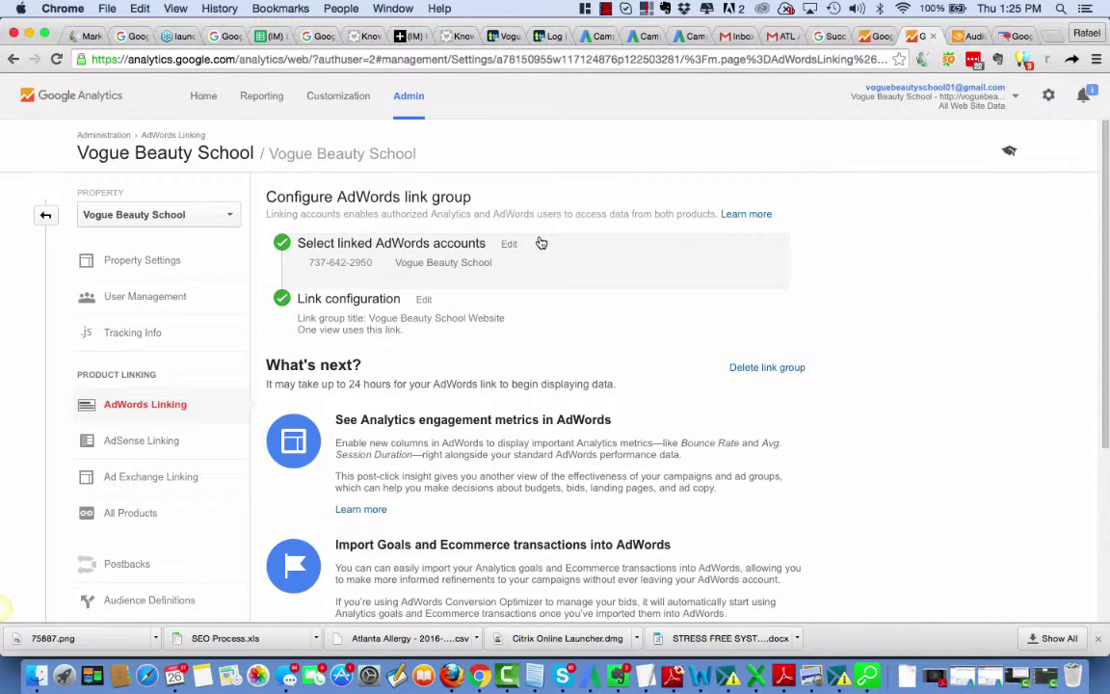
pyautogui.click(598, 37)
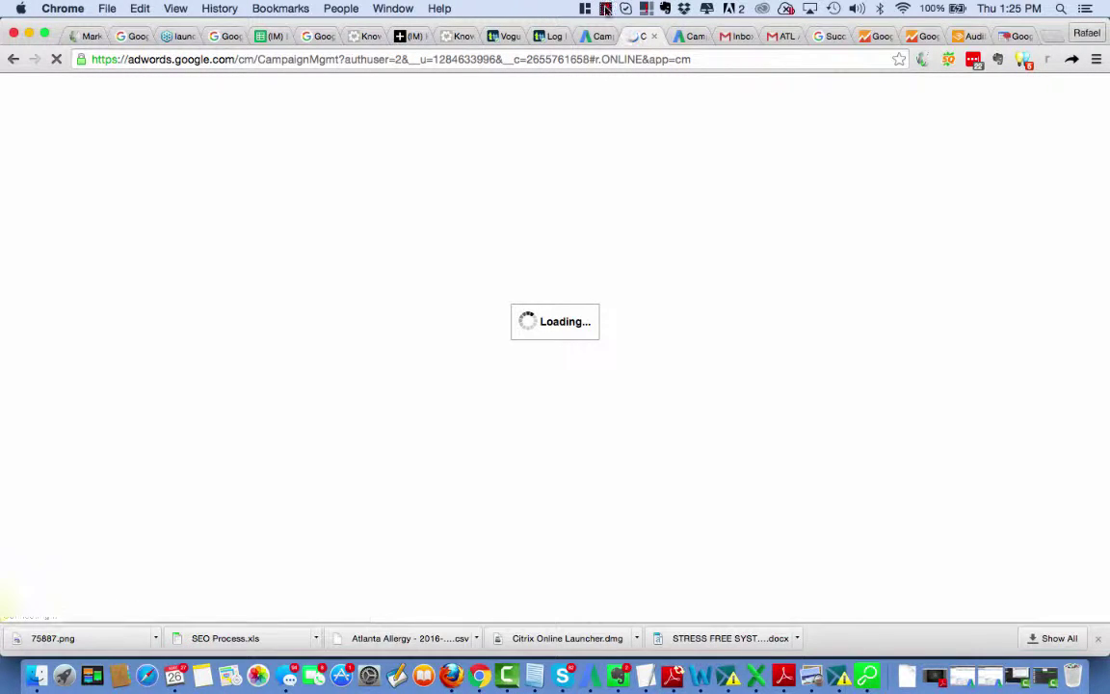
# Step: Look over the two paused AdWords campaigns, then return to the Analytics AdWords link group
pyautogui.click(606, 13)
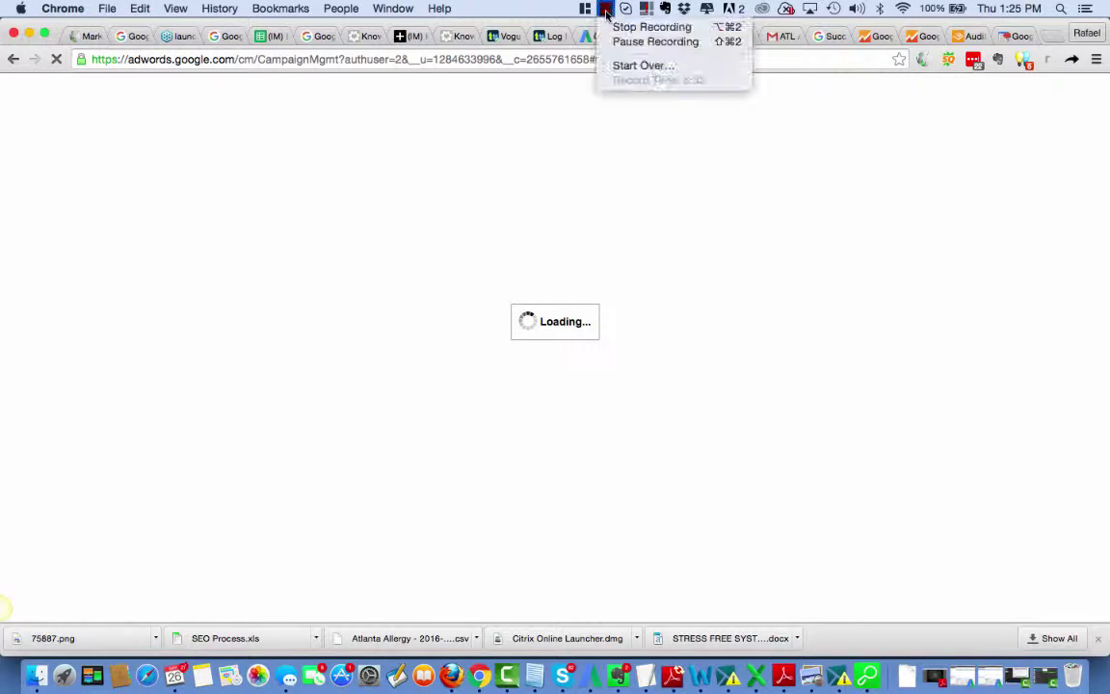
pyautogui.click(619, 49)
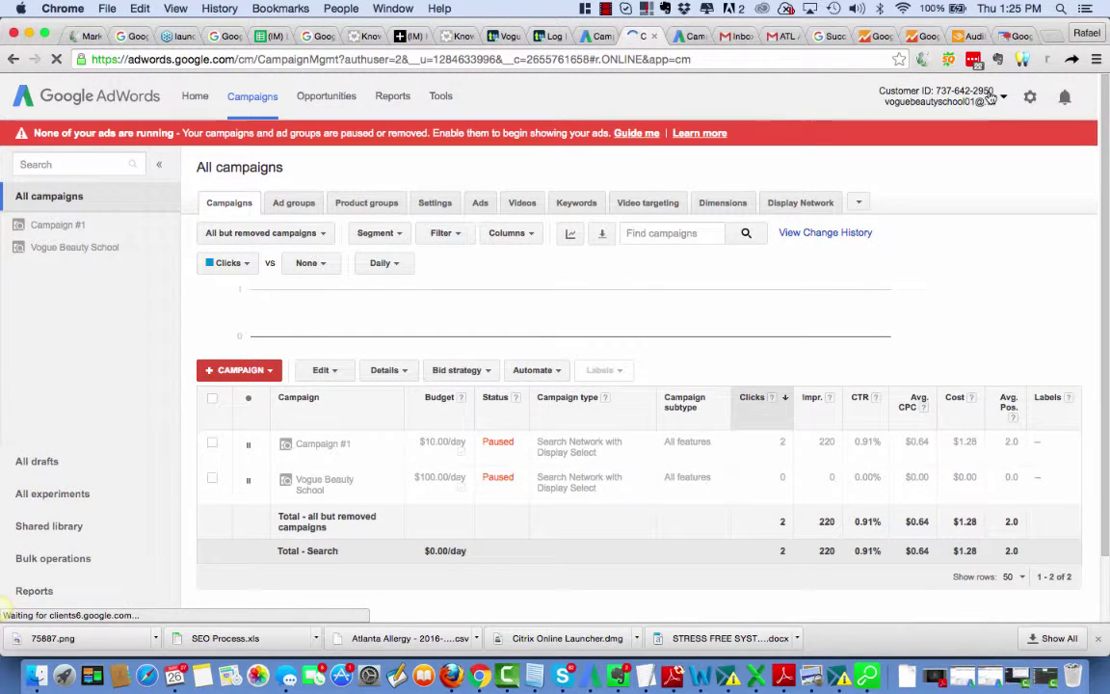
pyautogui.click(919, 37)
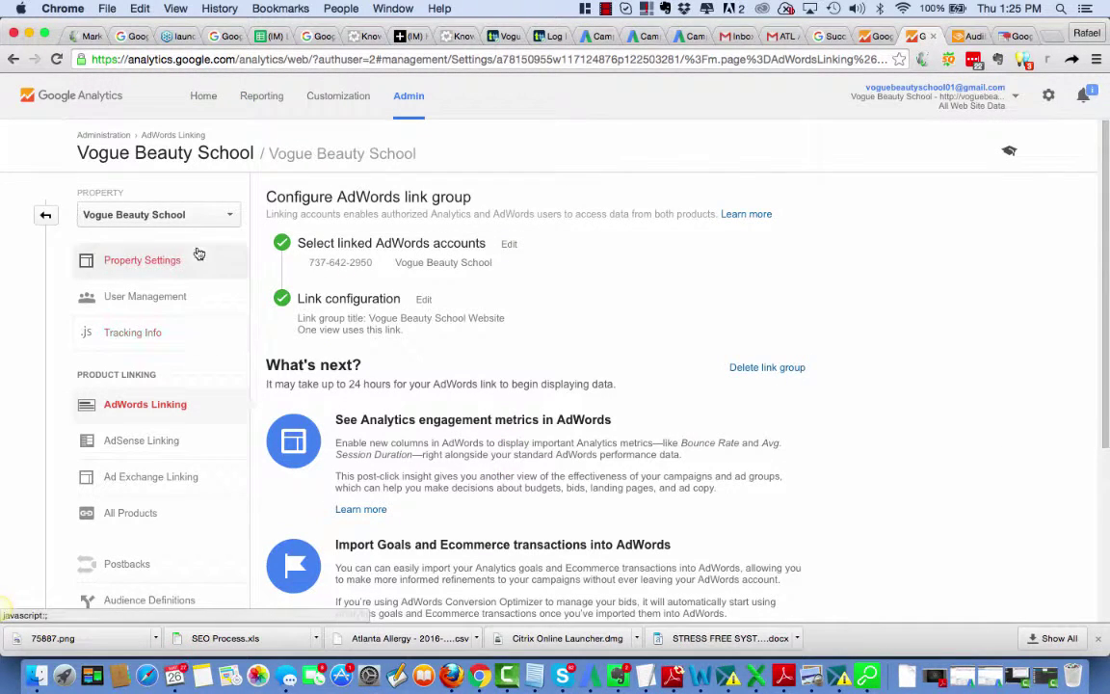
# Step: Start a new Custom goal for the All Web Site Data view and continue to naming
pyautogui.click(48, 216)
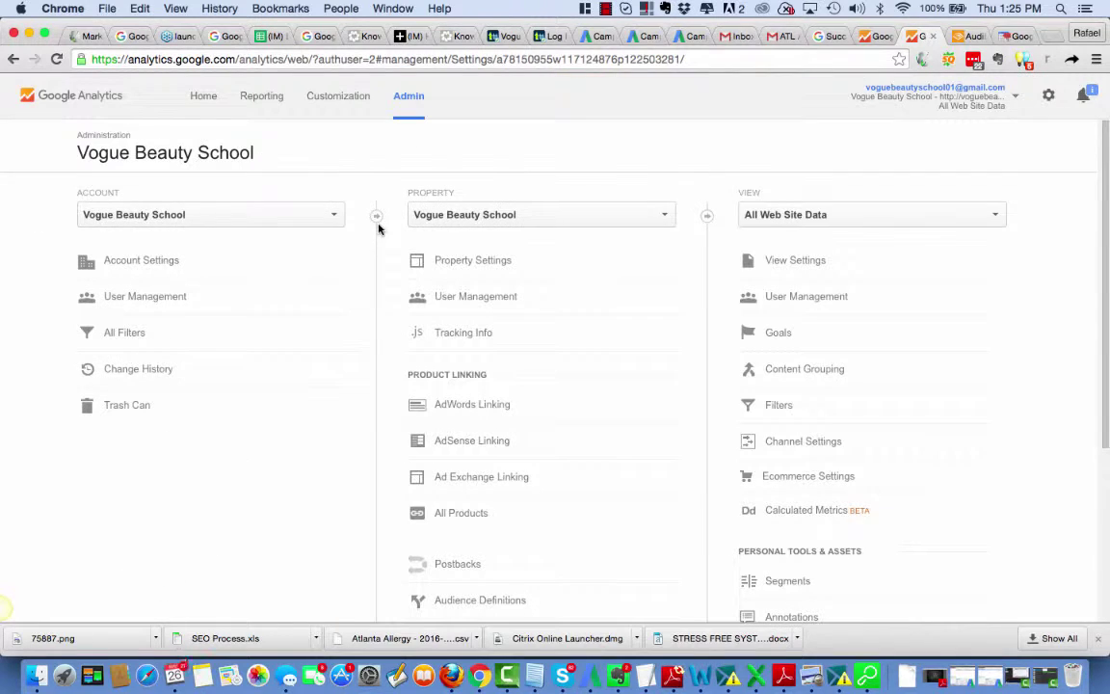
pyautogui.click(782, 341)
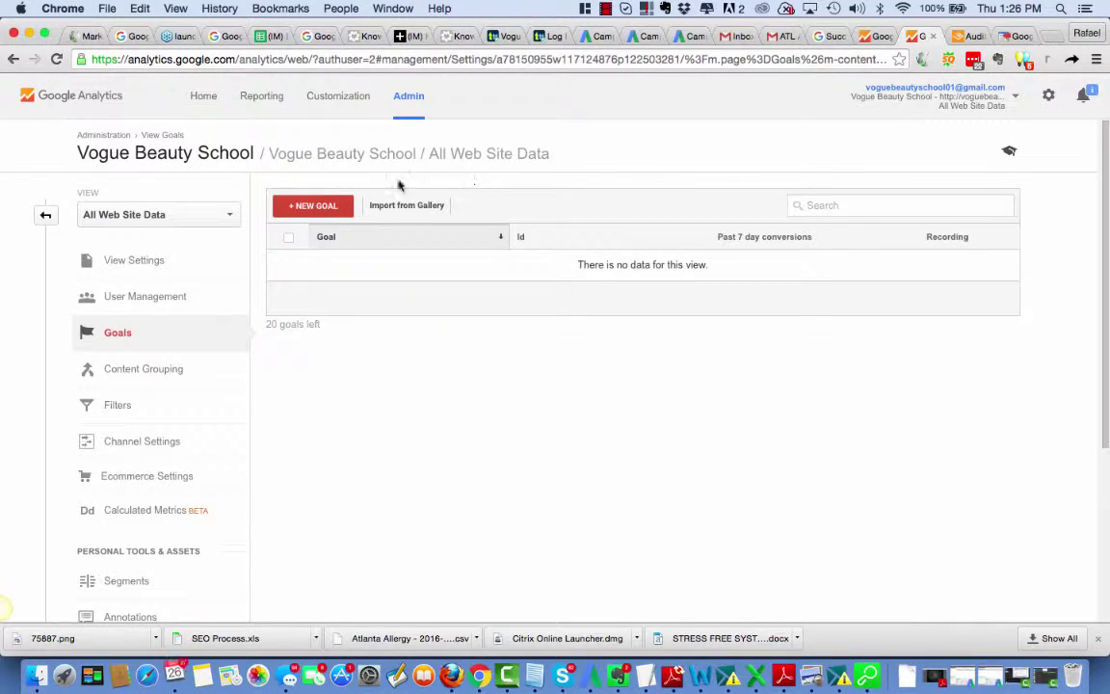
pyautogui.click(343, 208)
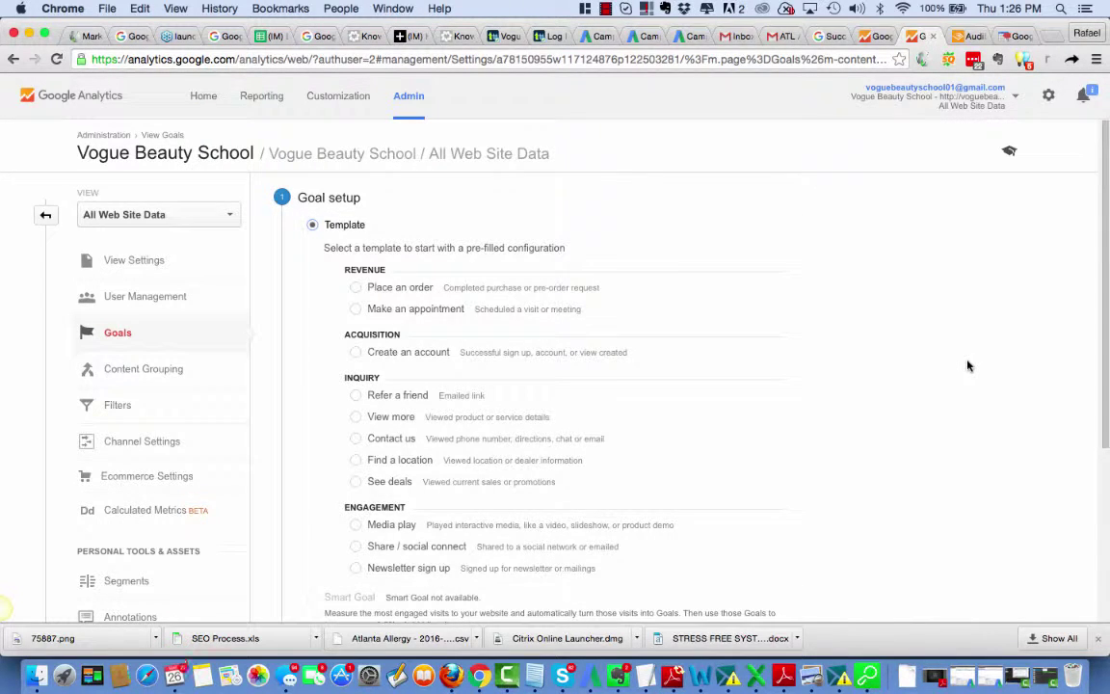
pyautogui.scroll(-5, 968, 365)
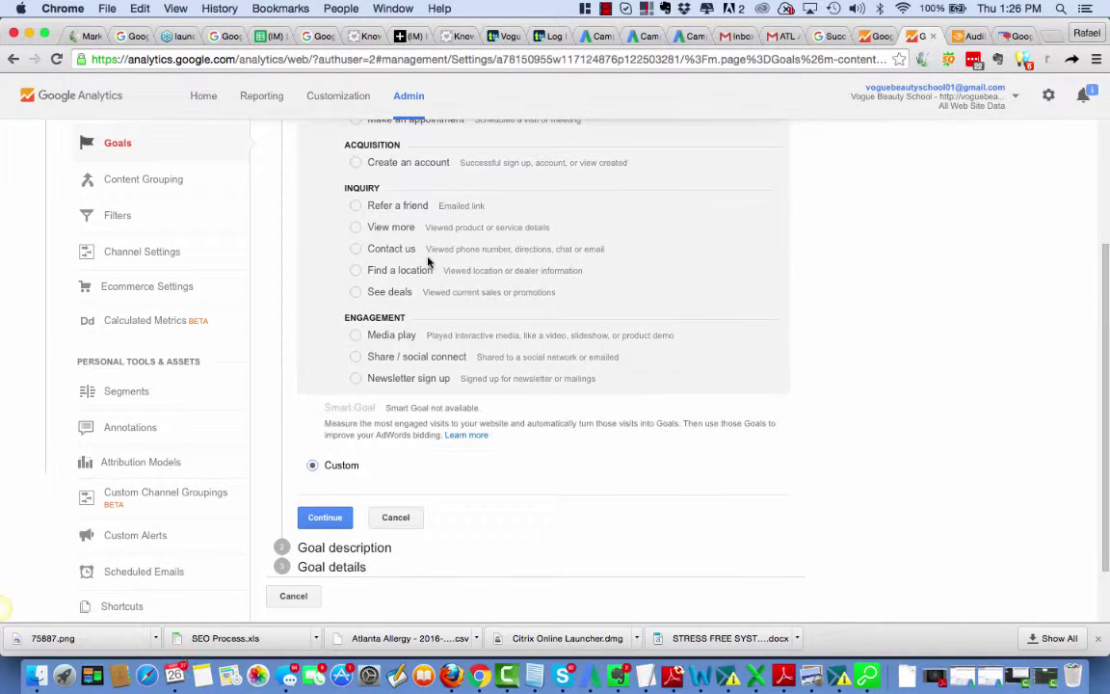
pyautogui.scroll(5, 467, 437)
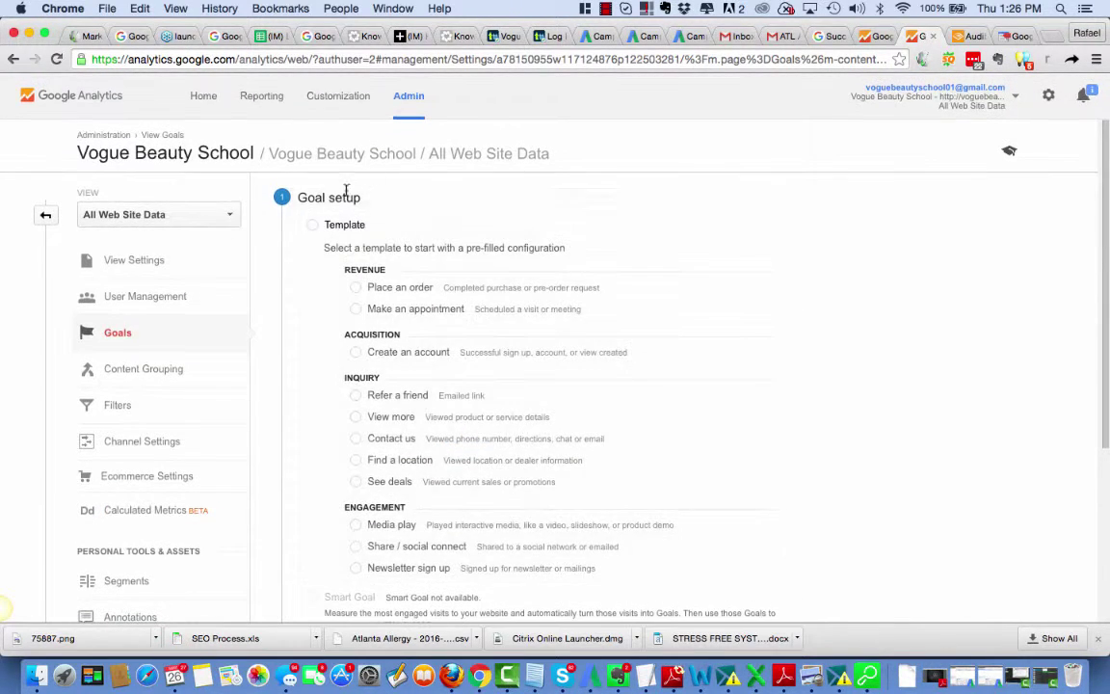
pyautogui.scroll(-5, 374, 459)
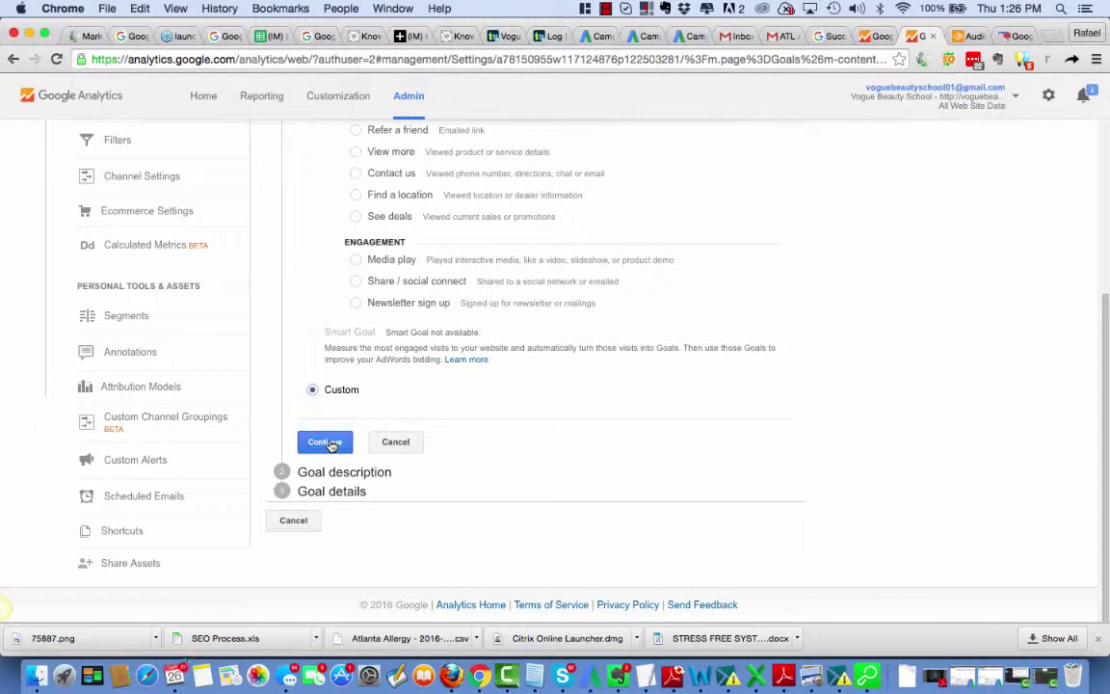
pyautogui.click(327, 442)
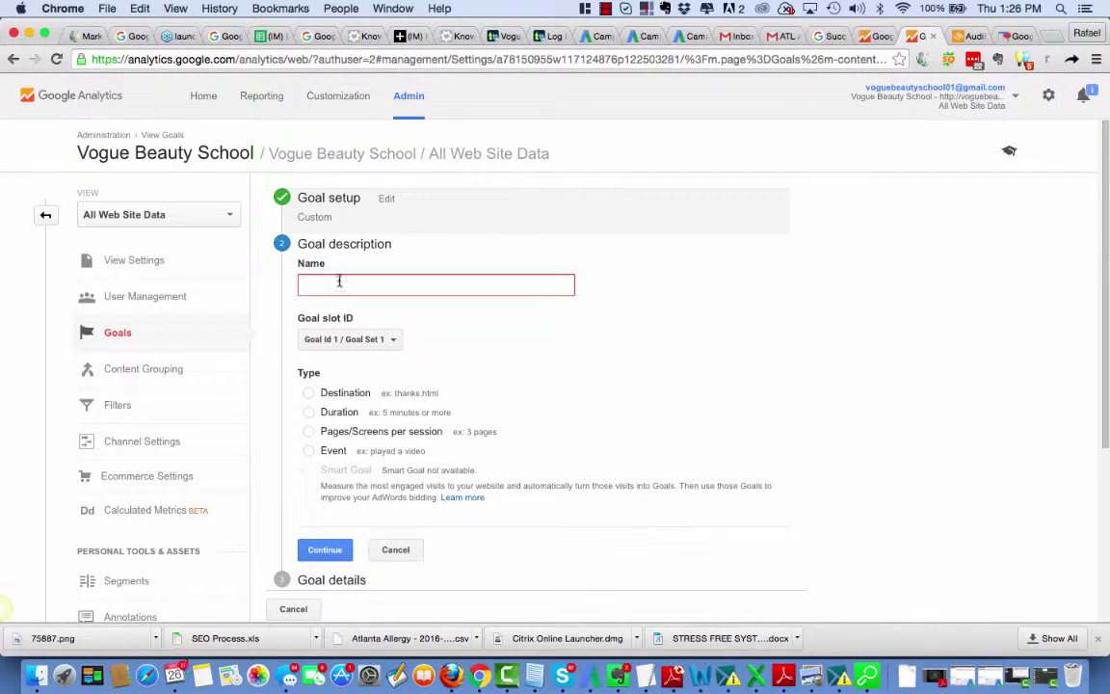
# Step: Go to app.callrail.com in a new browser tab
pyautogui.click(1055, 37)
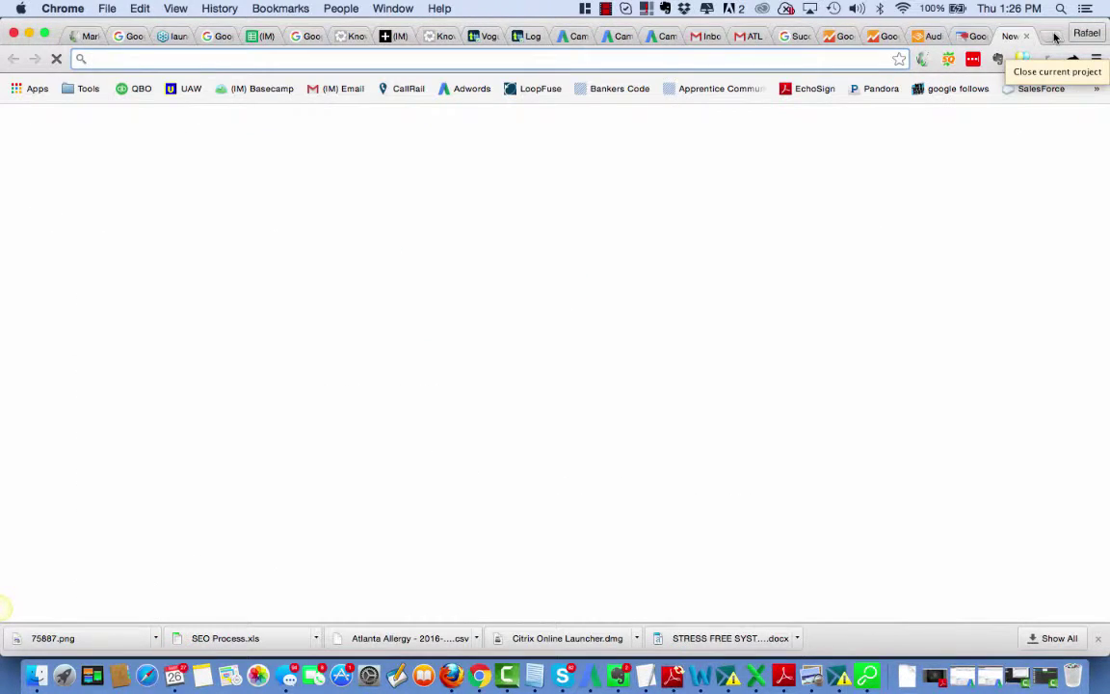
pyautogui.write('app')
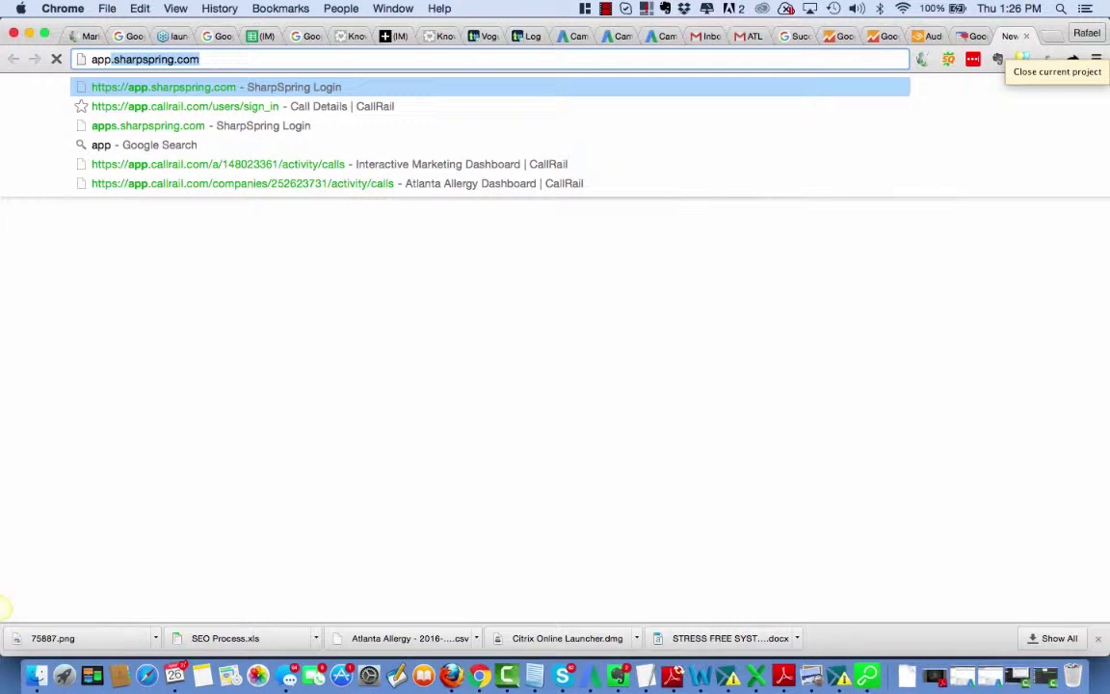
pyautogui.write('.czll')
pyautogui.press('BackSpace')
pyautogui.press('BackSpace')
pyautogui.press('BackSpace')
pyautogui.write('allrail')
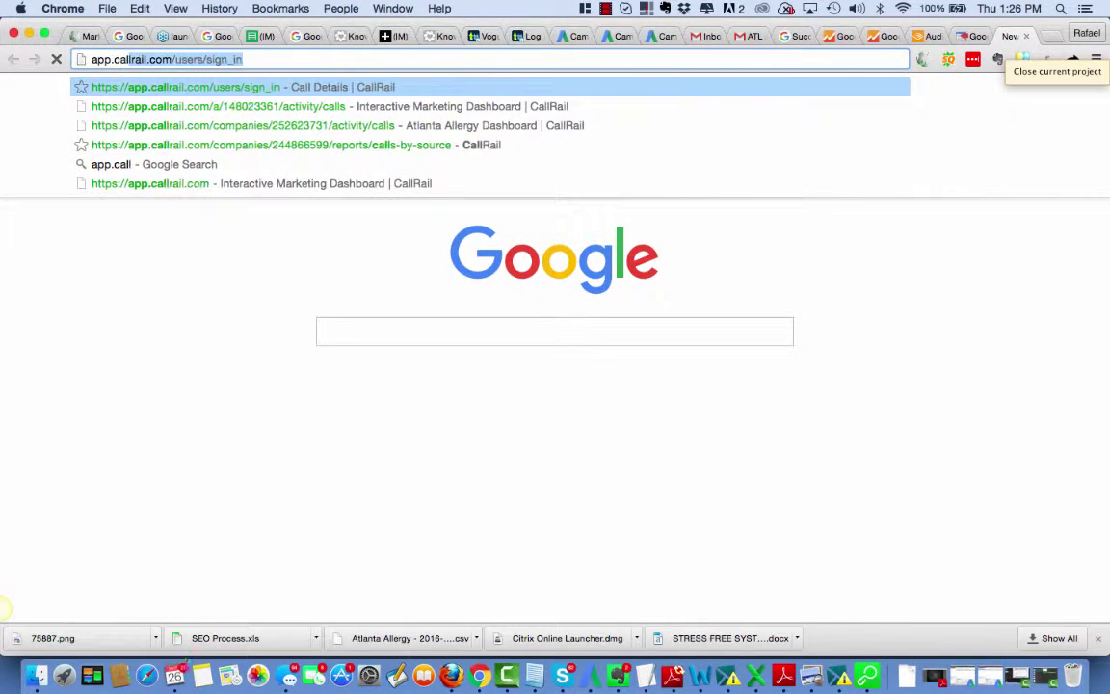
pyautogui.press('Return')
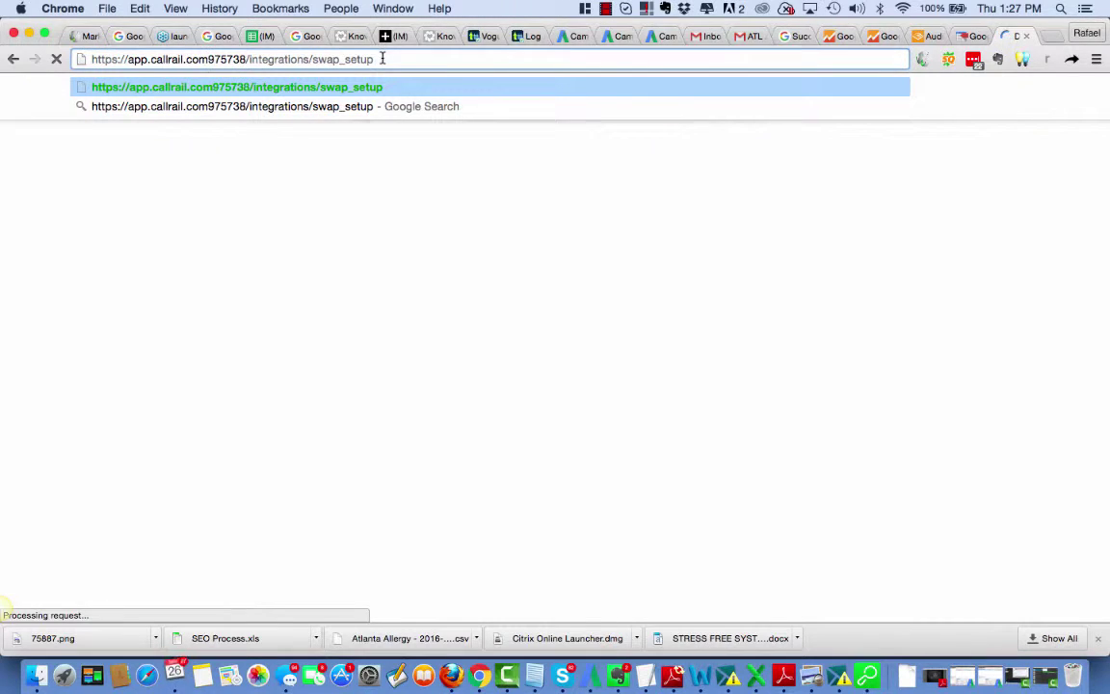
# Step: Dismiss the signed-in notice and open Integrations > Google Analytics in CallRail
pyautogui.moveTo(382, 58); pyautogui.dragTo(217, 61)
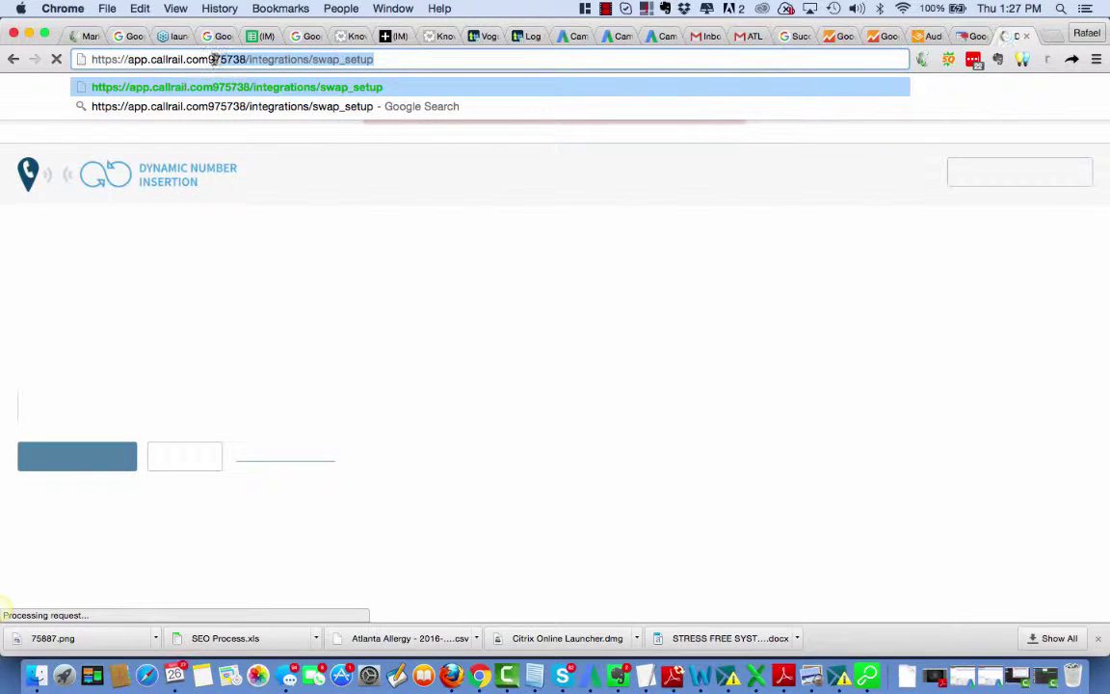
pyautogui.click(704, 439)
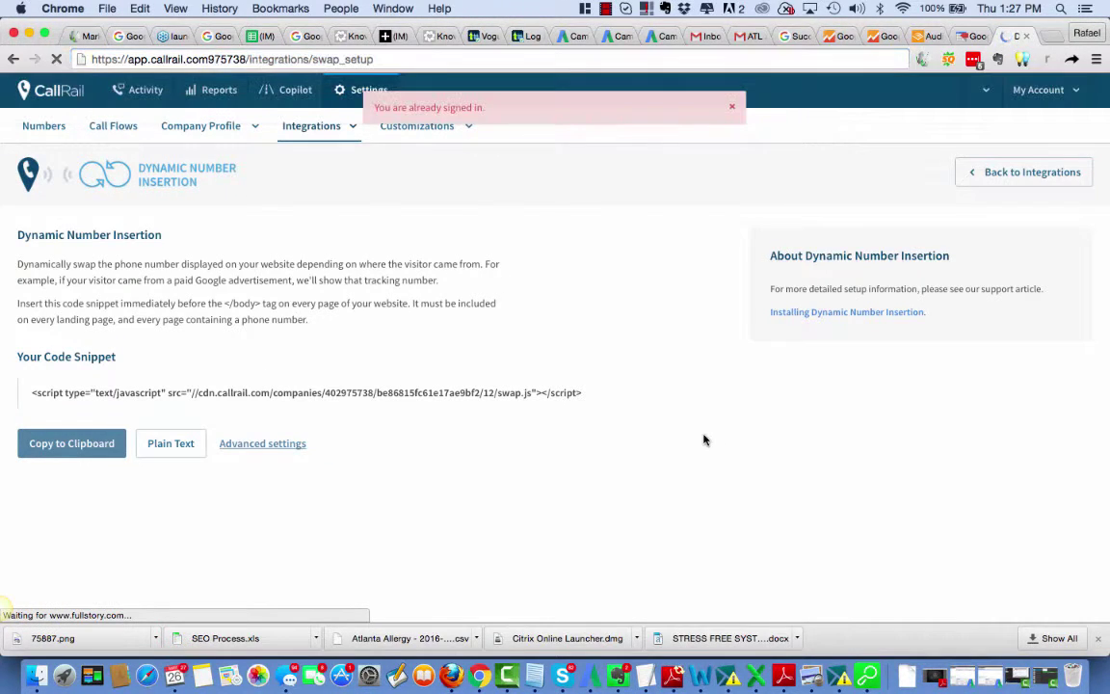
pyautogui.click(732, 107)
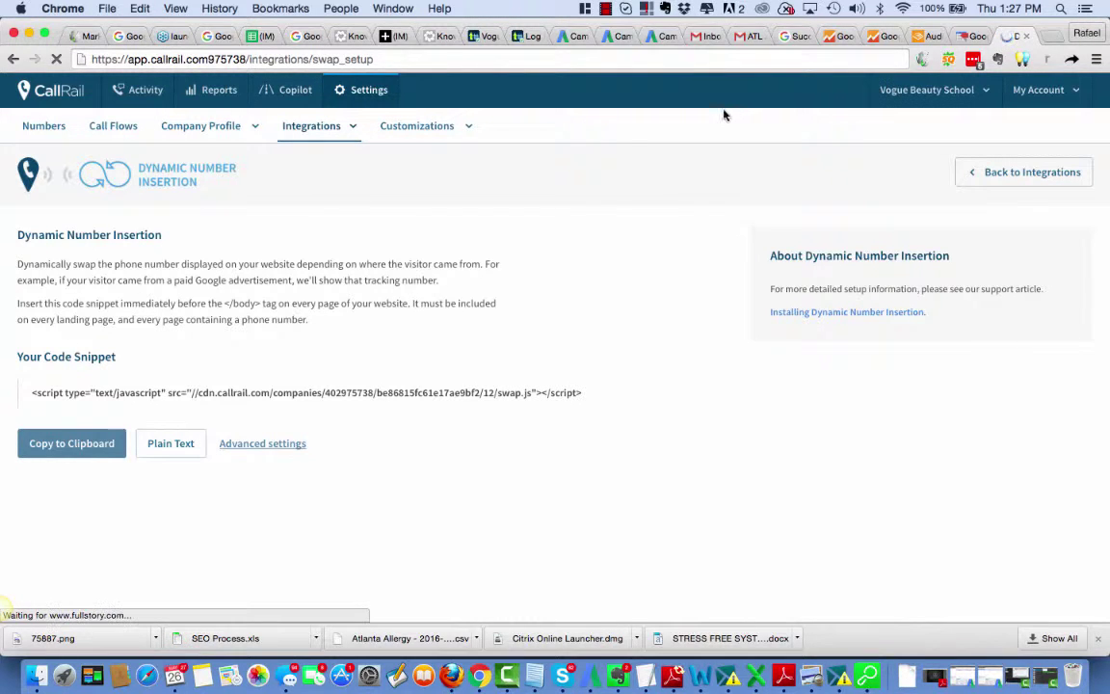
pyautogui.click(343, 126)
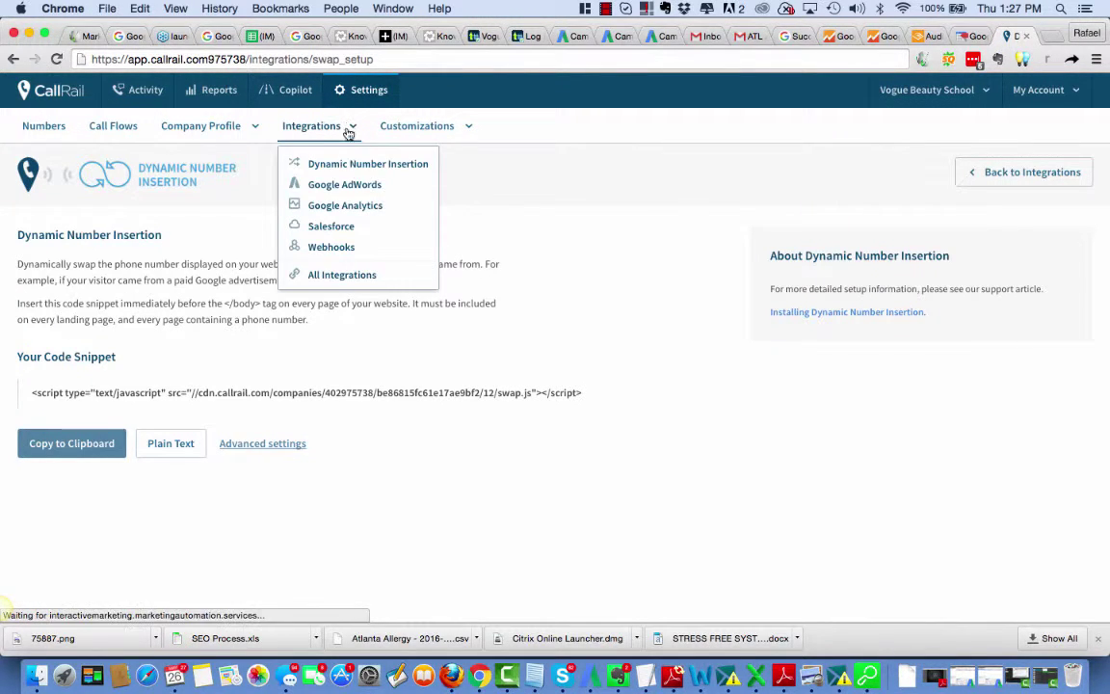
pyautogui.click(340, 209)
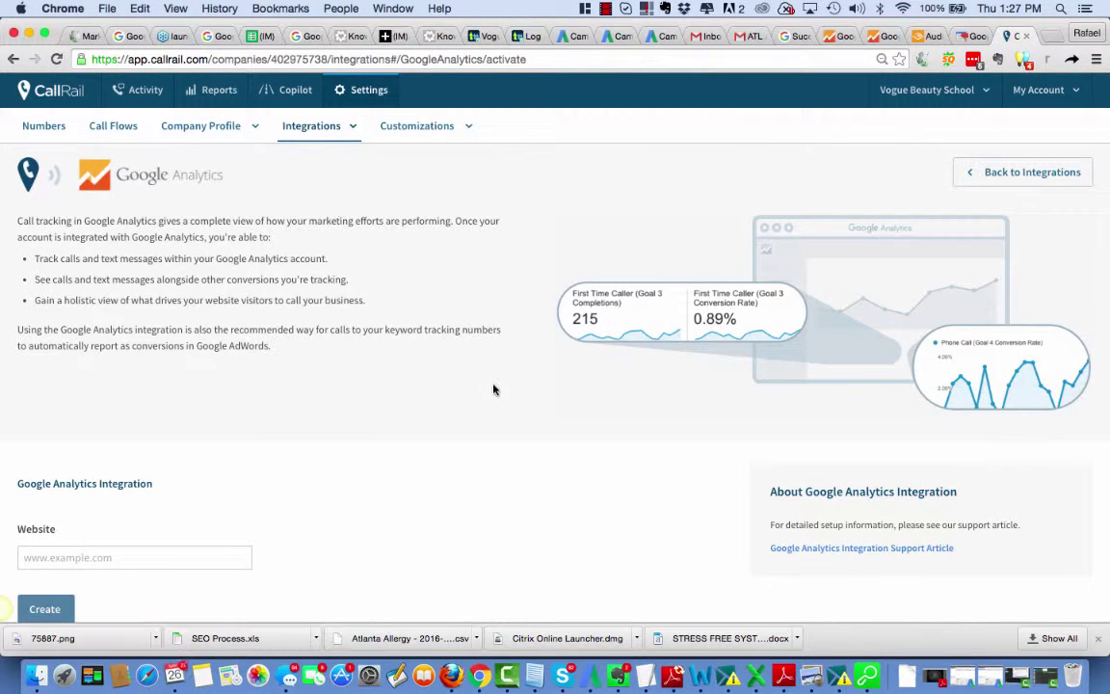
pyautogui.scroll(-2, 493, 389)
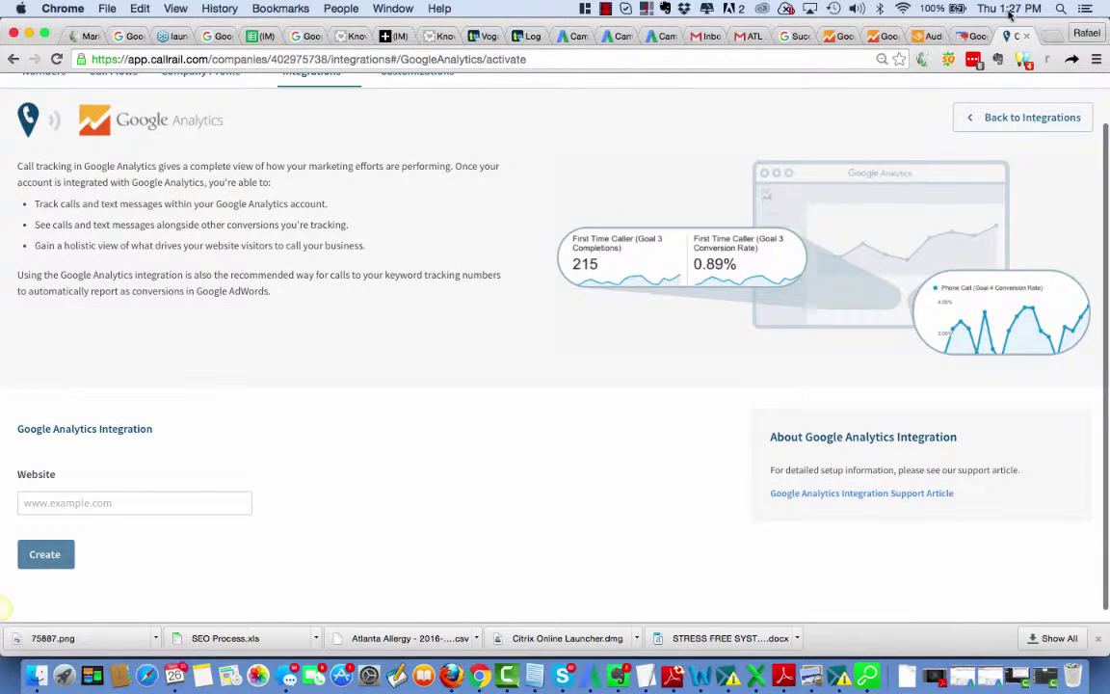
# Step: Load voguebeautyschool.com in another new Chrome tab
pyautogui.click(1055, 36)
pyautogui.write('www.v')
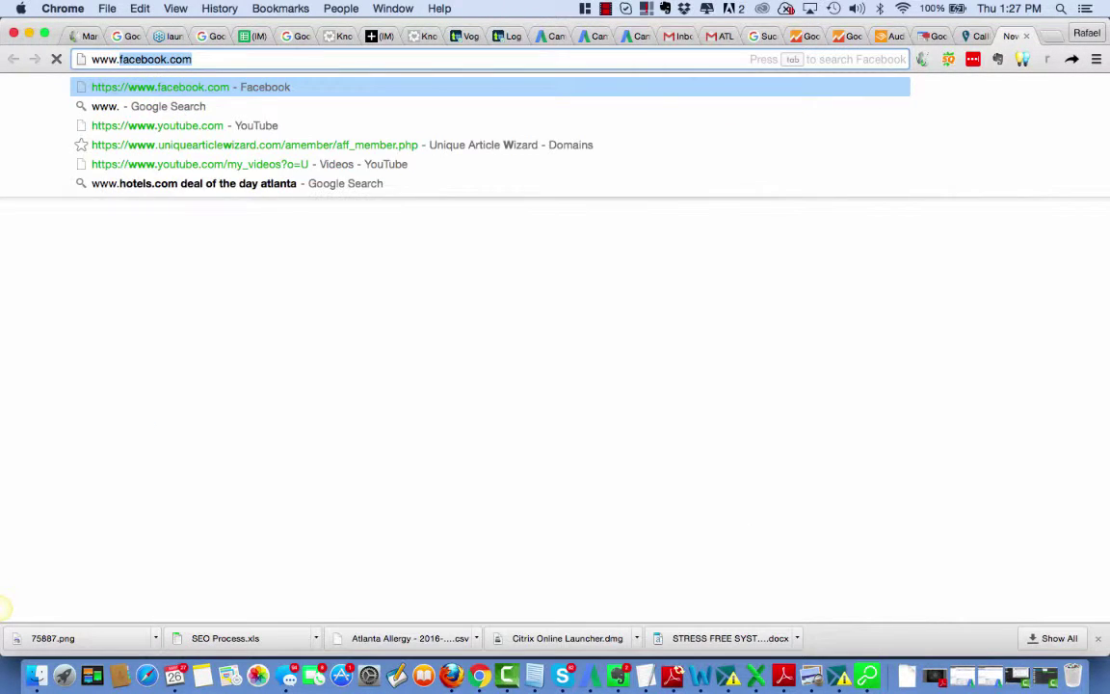
pyautogui.write('o')
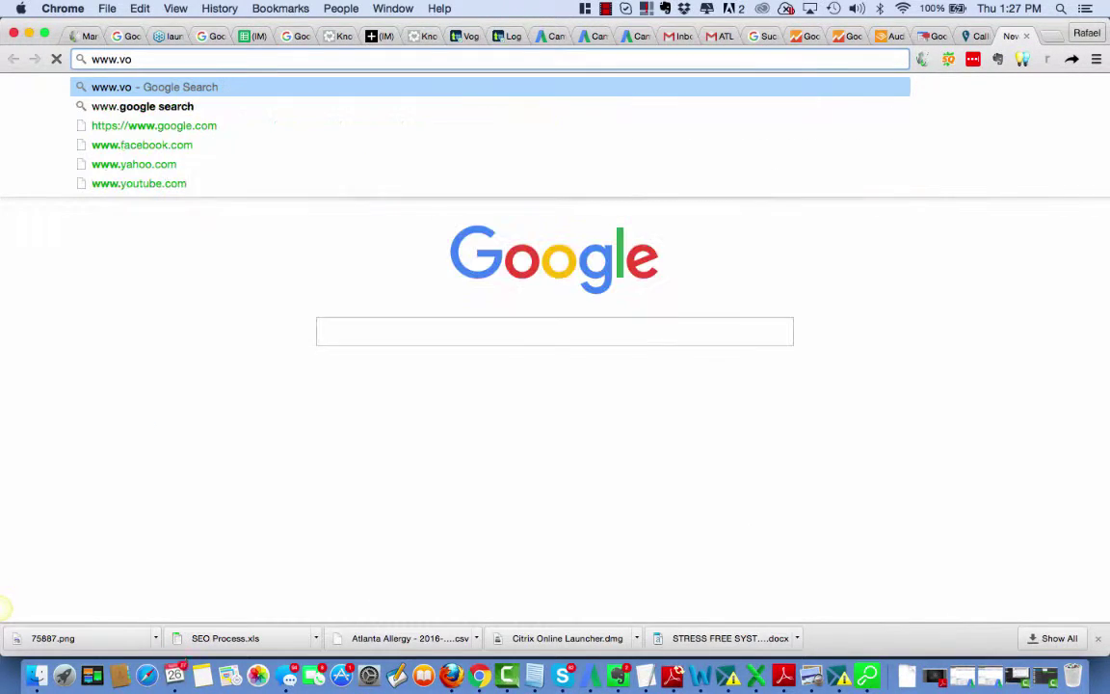
pyautogui.write('g')
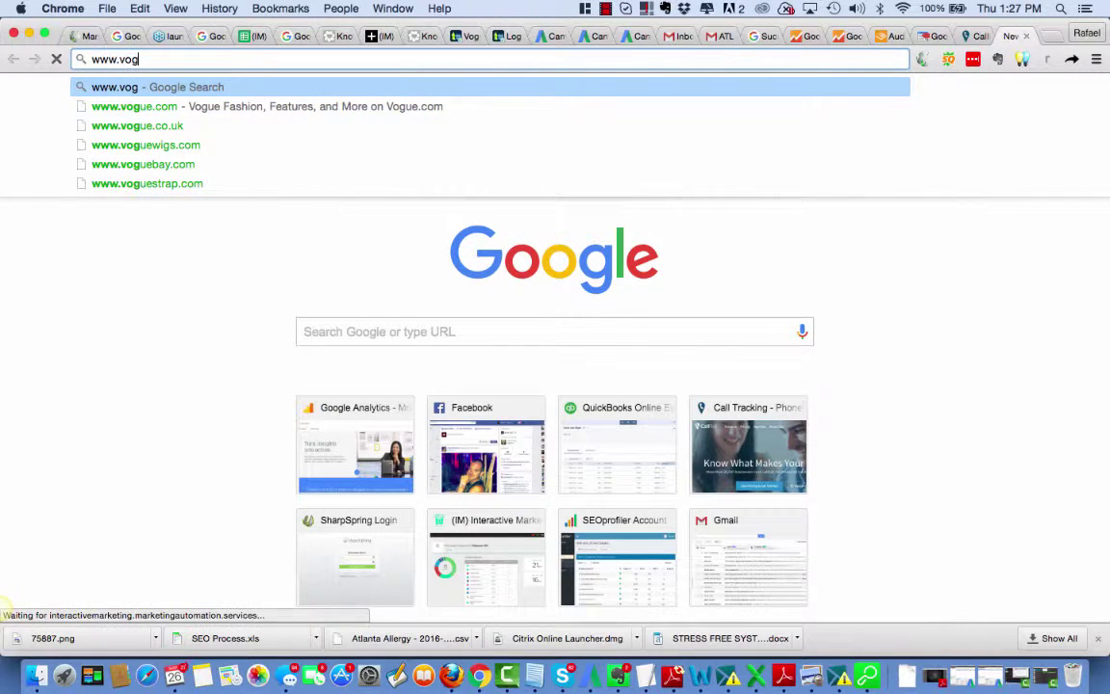
pyautogui.write('ueb')
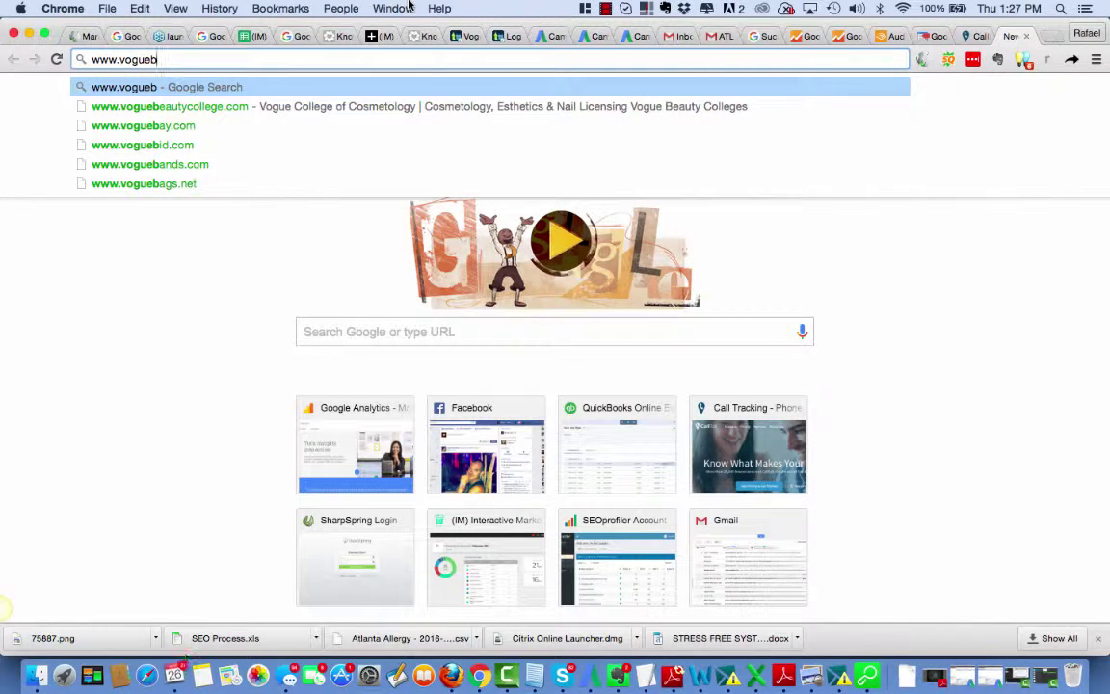
pyautogui.click(301, 114)
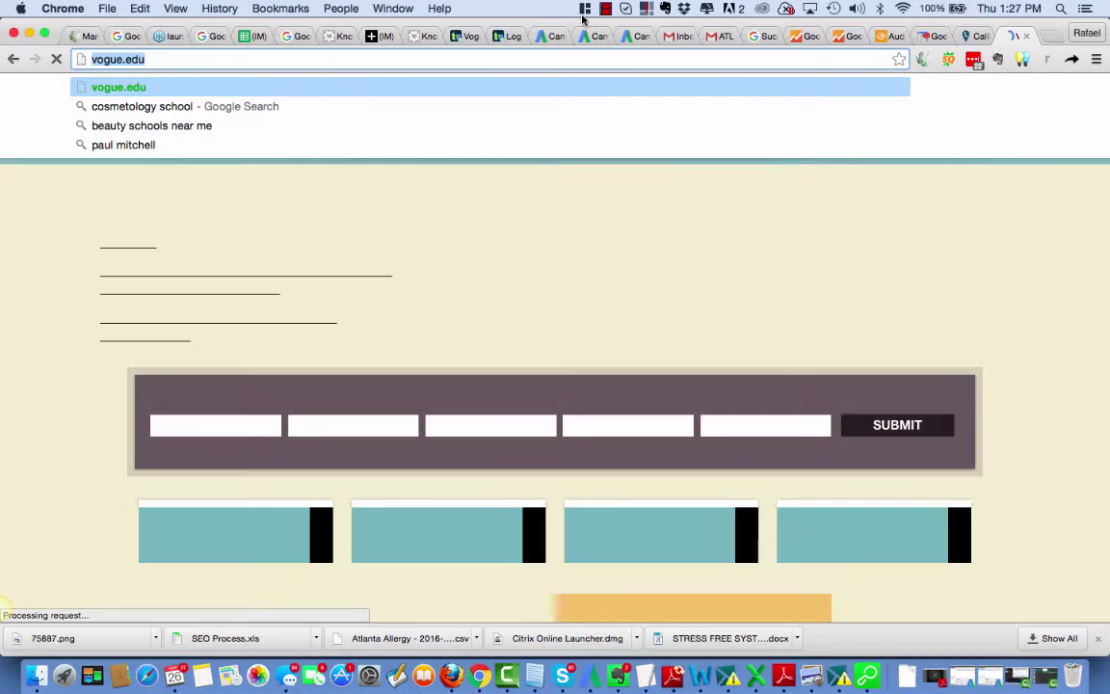
pyautogui.click(606, 9)
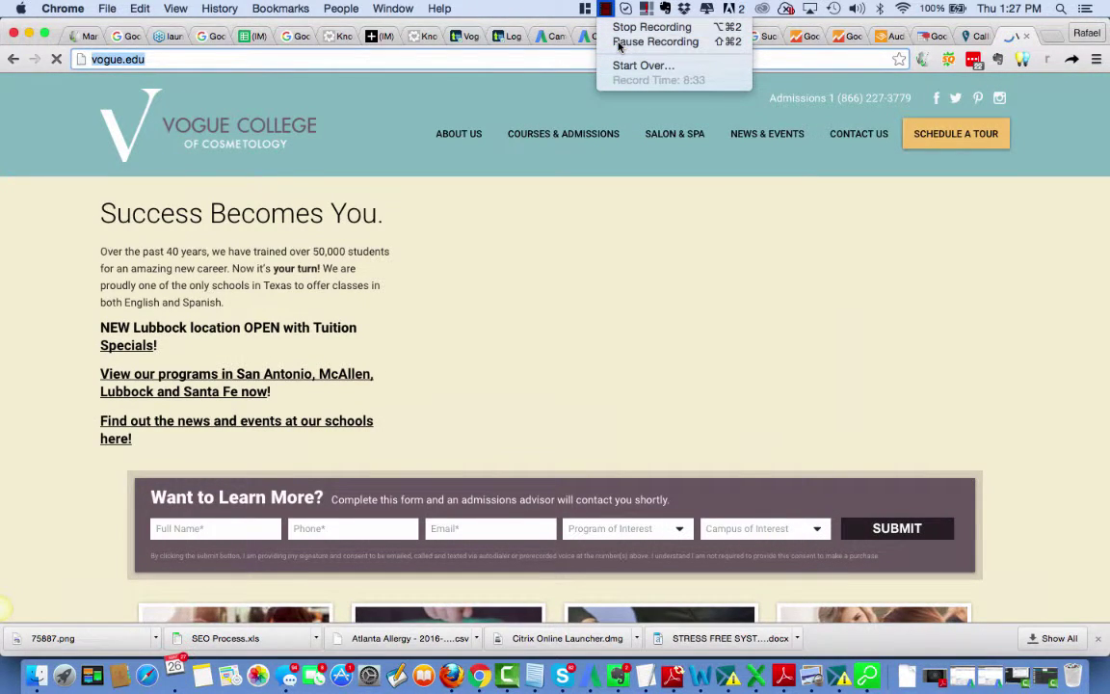
pyautogui.click(618, 42)
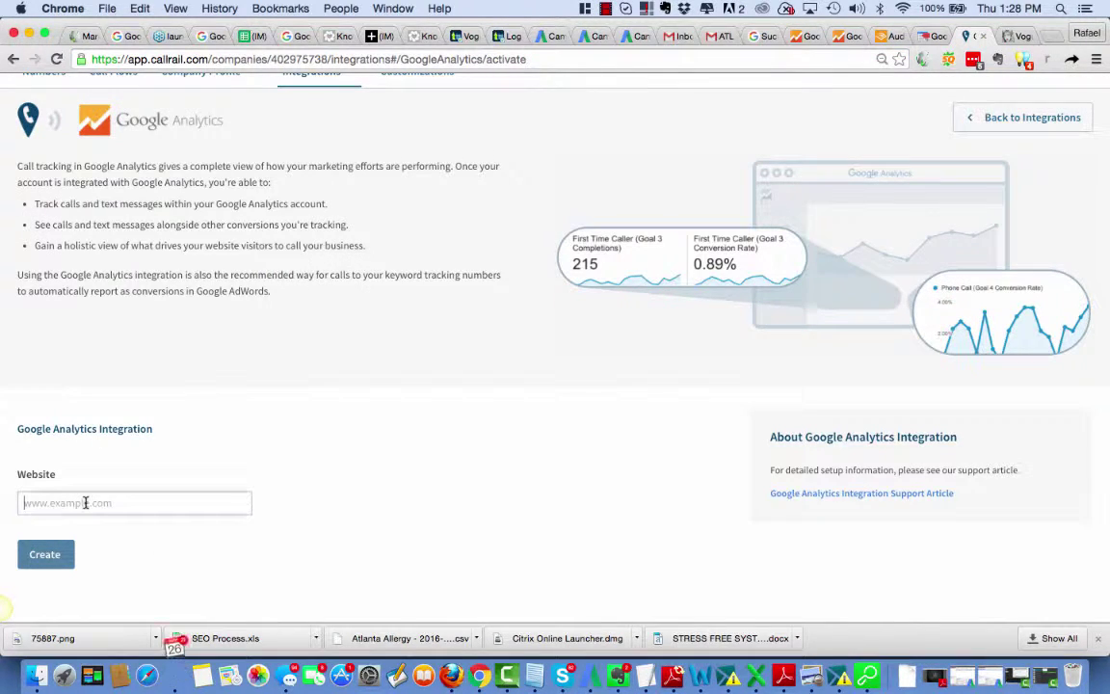
pyautogui.write('http://voguebeautyschool.com/')
pyautogui.click(67, 559)
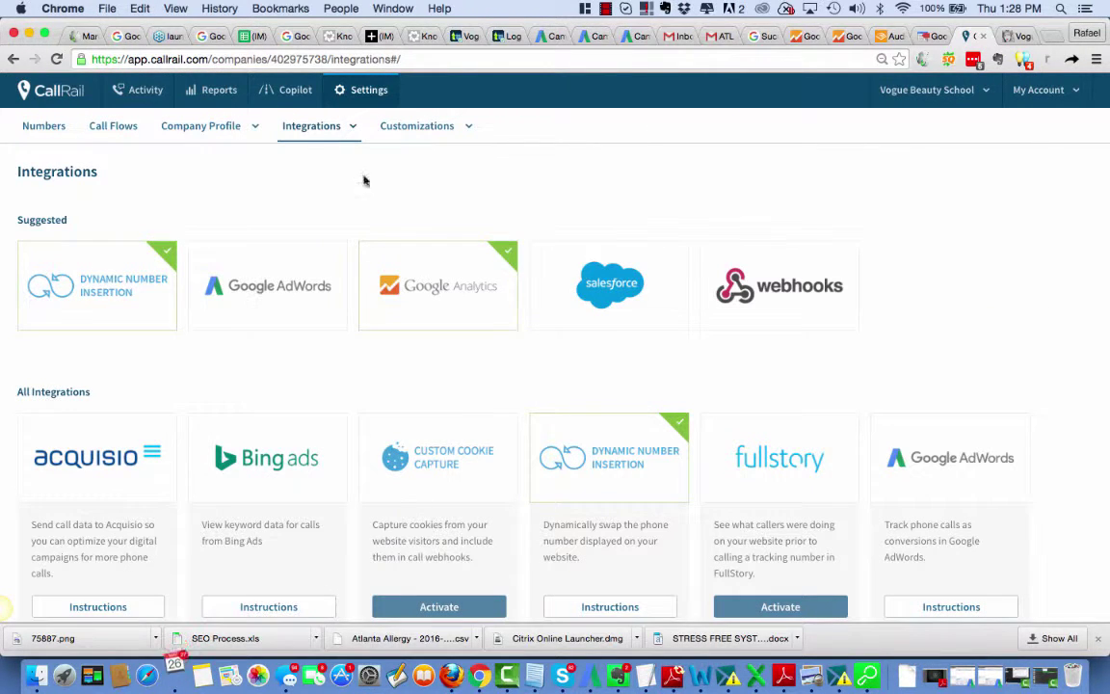
pyautogui.click(472, 292)
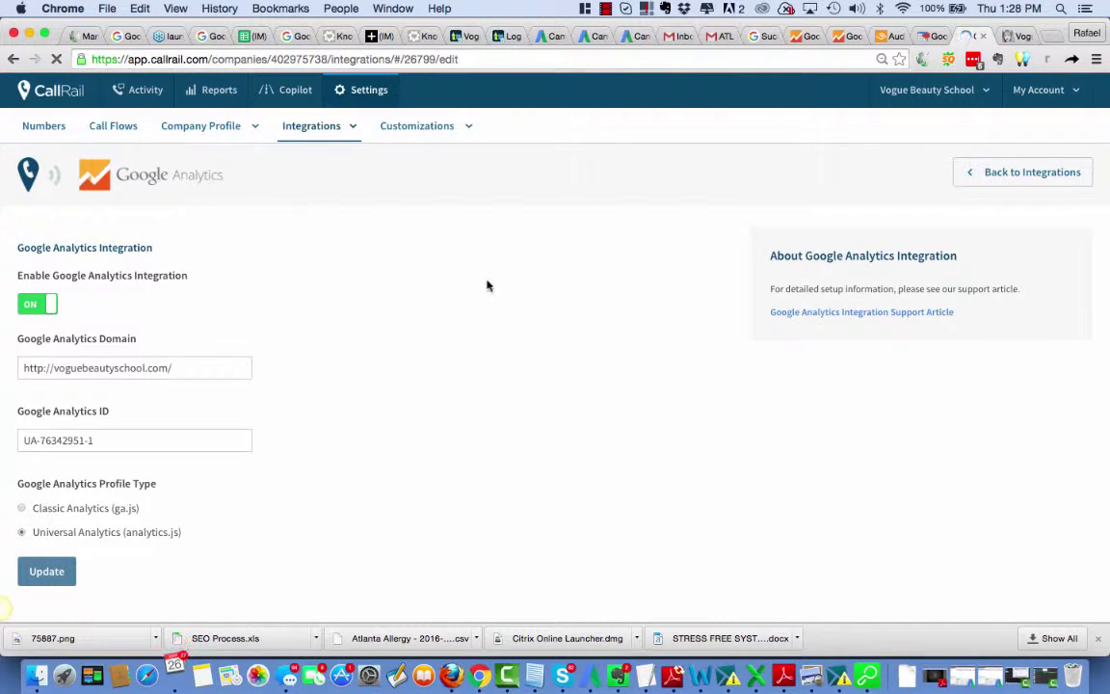
pyautogui.scroll(-1, 471, 360)
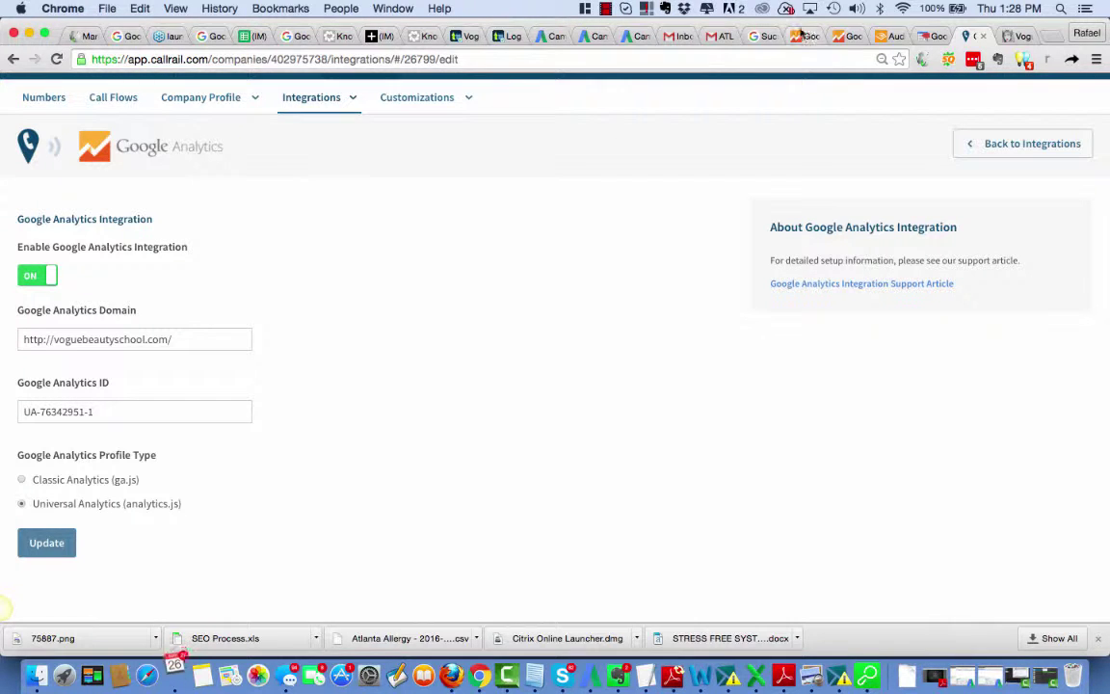
pyautogui.click(853, 37)
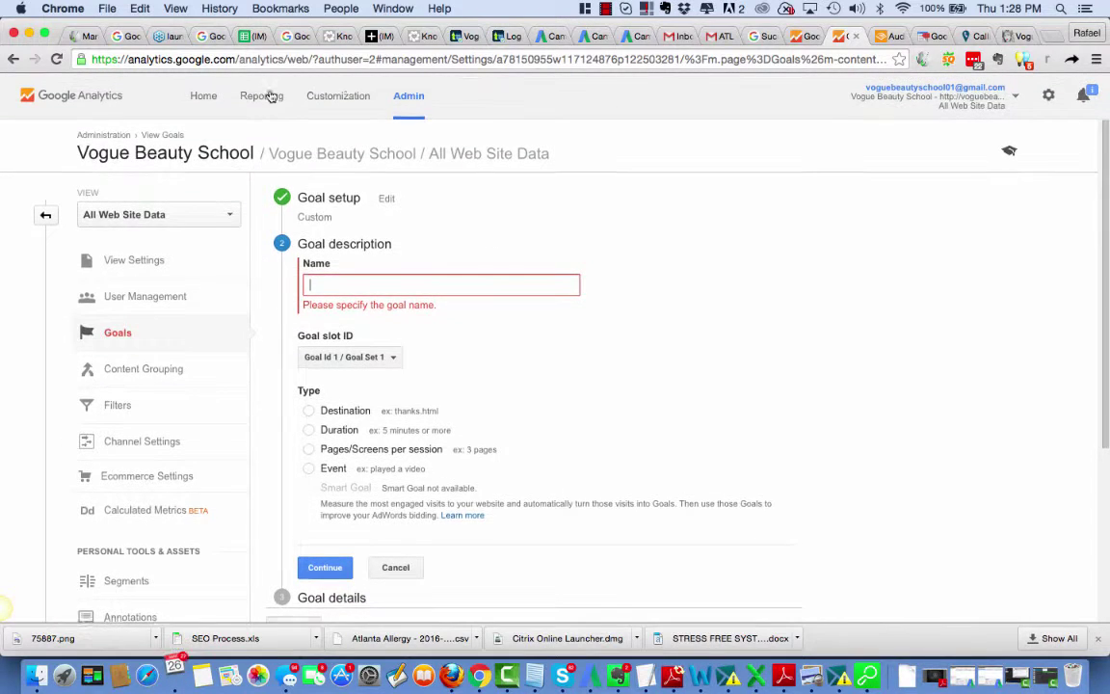
# Step: Copy tracking ID UA-78150955-1 from the property's Tracking Code page in Analytics
pyautogui.click(45, 215)
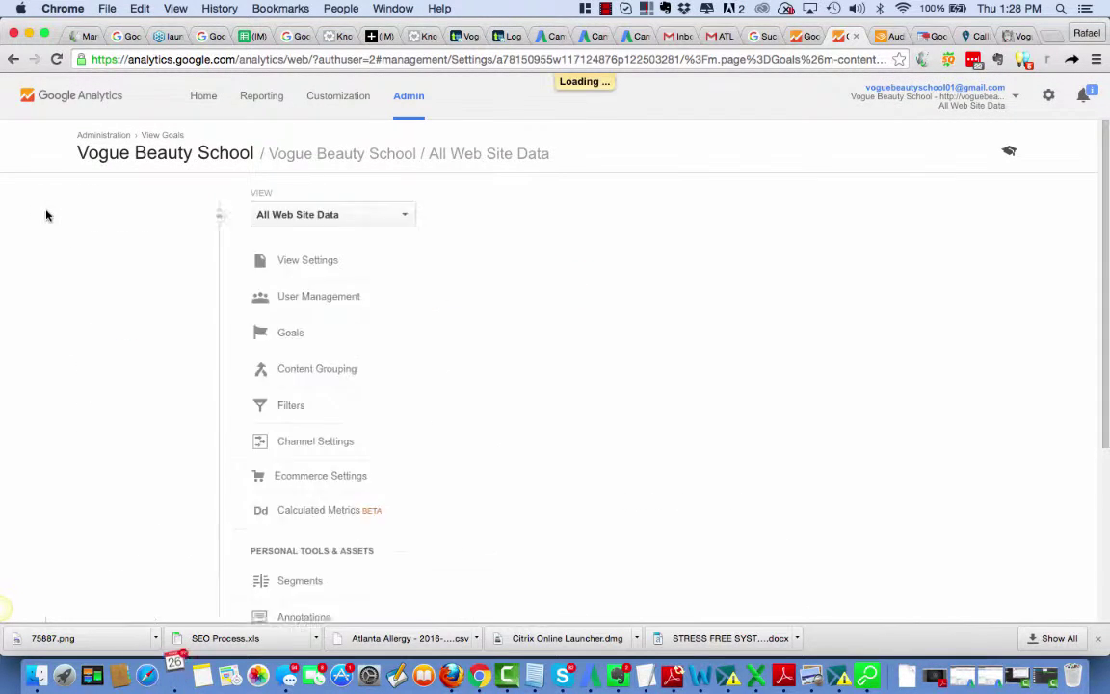
pyautogui.click(478, 334)
pyautogui.click(465, 359)
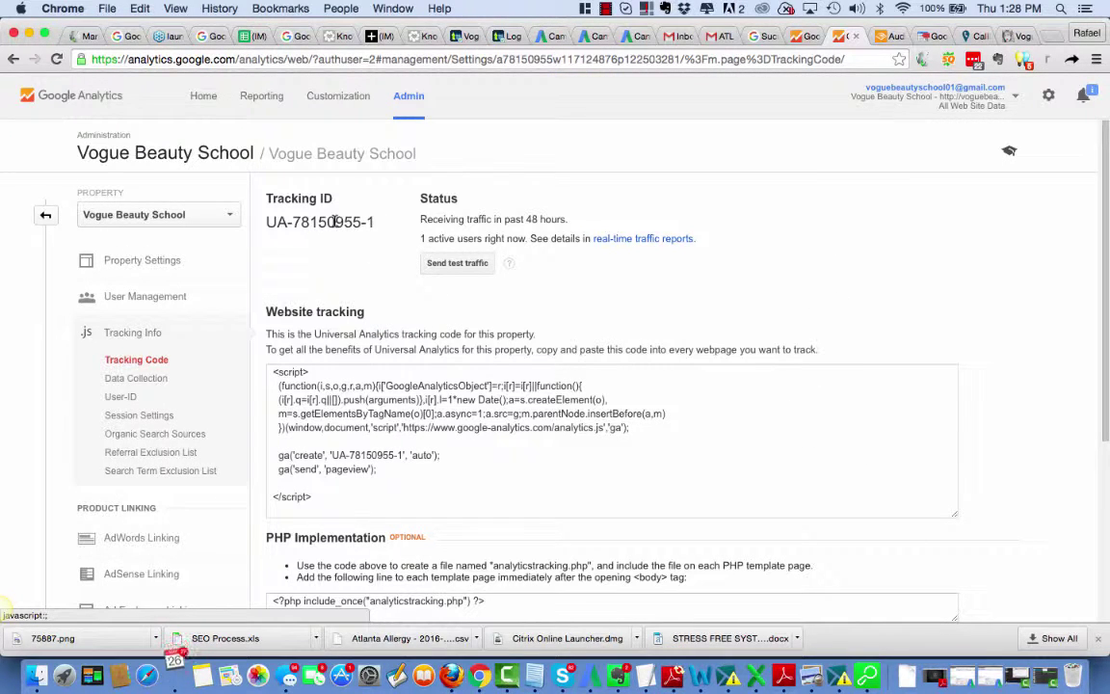
pyautogui.moveTo(377, 223); pyautogui.dragTo(269, 222)
pyautogui.press('super+c')
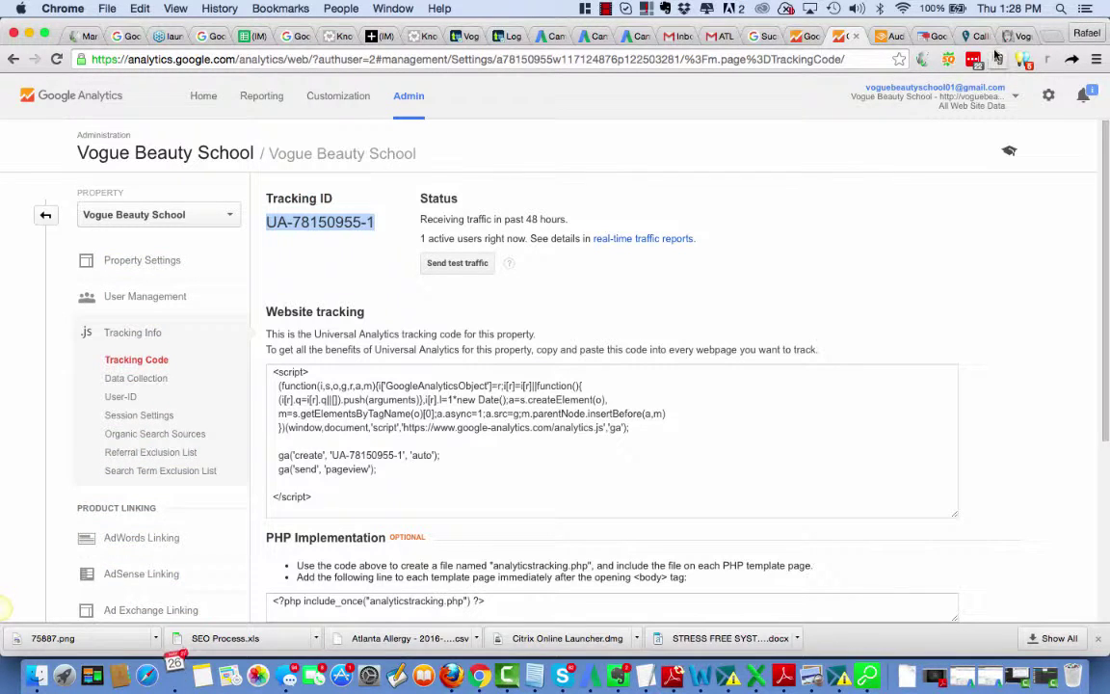
pyautogui.click(969, 36)
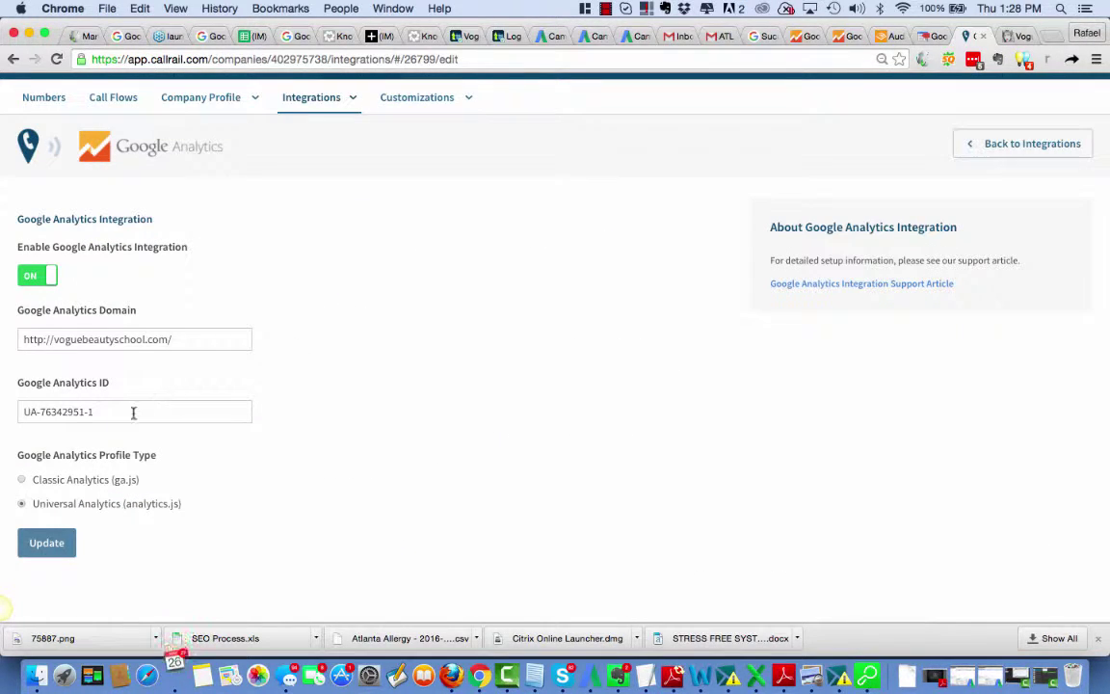
# Step: Replace CallRail's Google Analytics ID UA-76342951-1 with UA-78150955-1 and update
pyautogui.moveTo(120, 420); pyautogui.dragTo(1, 403)
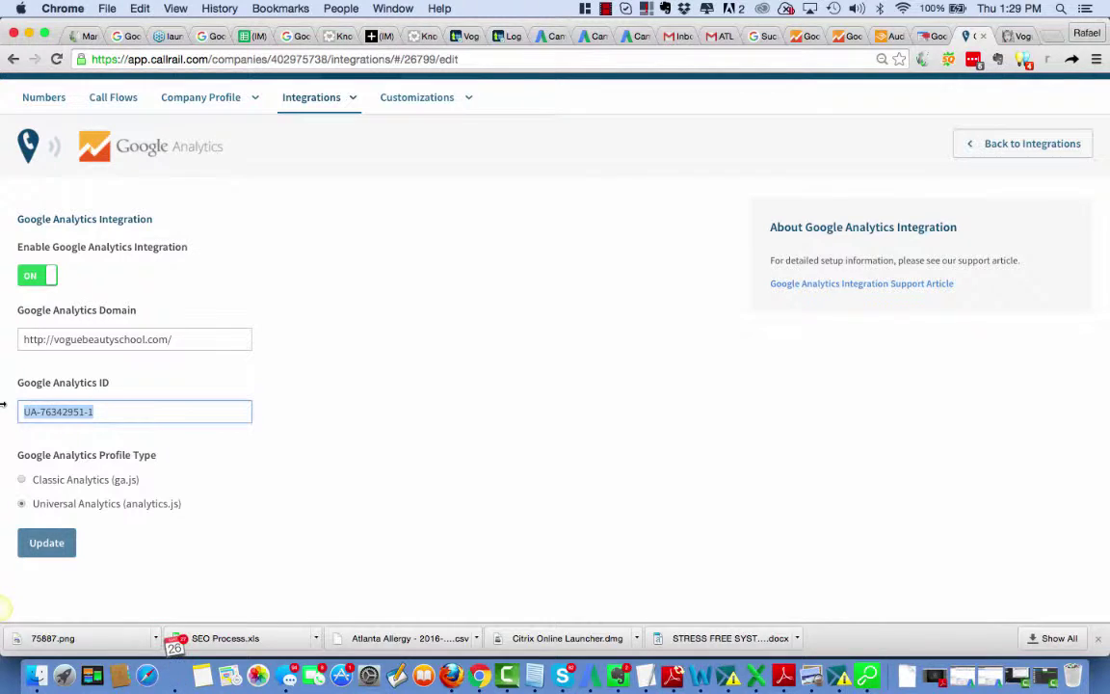
pyautogui.press('super+v')
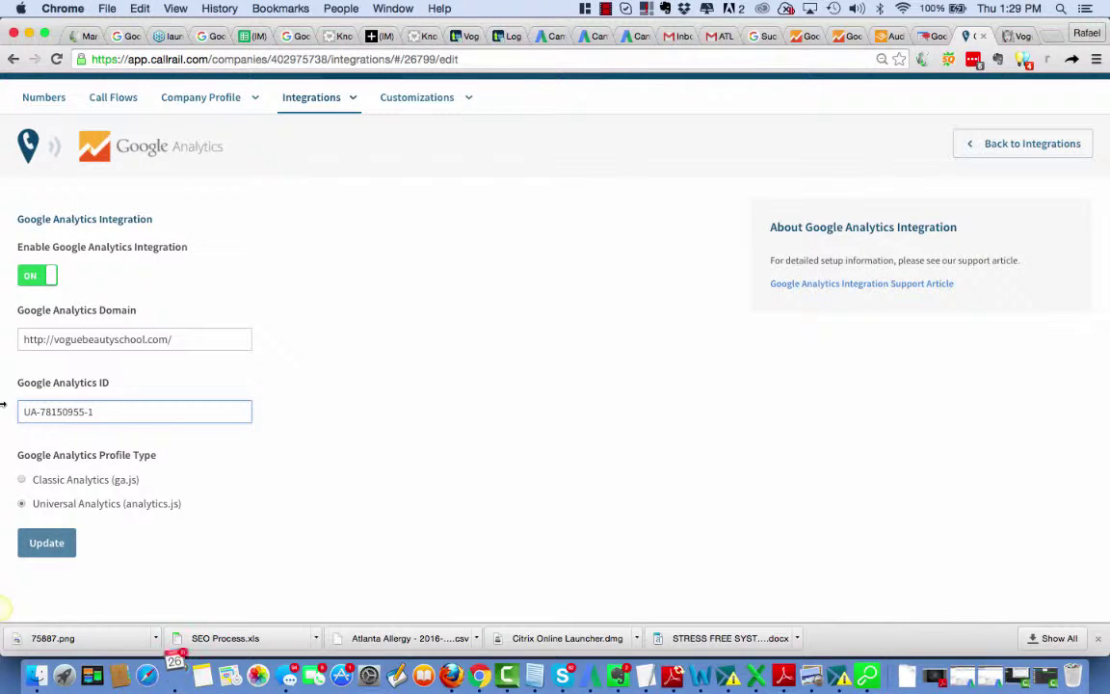
pyautogui.click(53, 546)
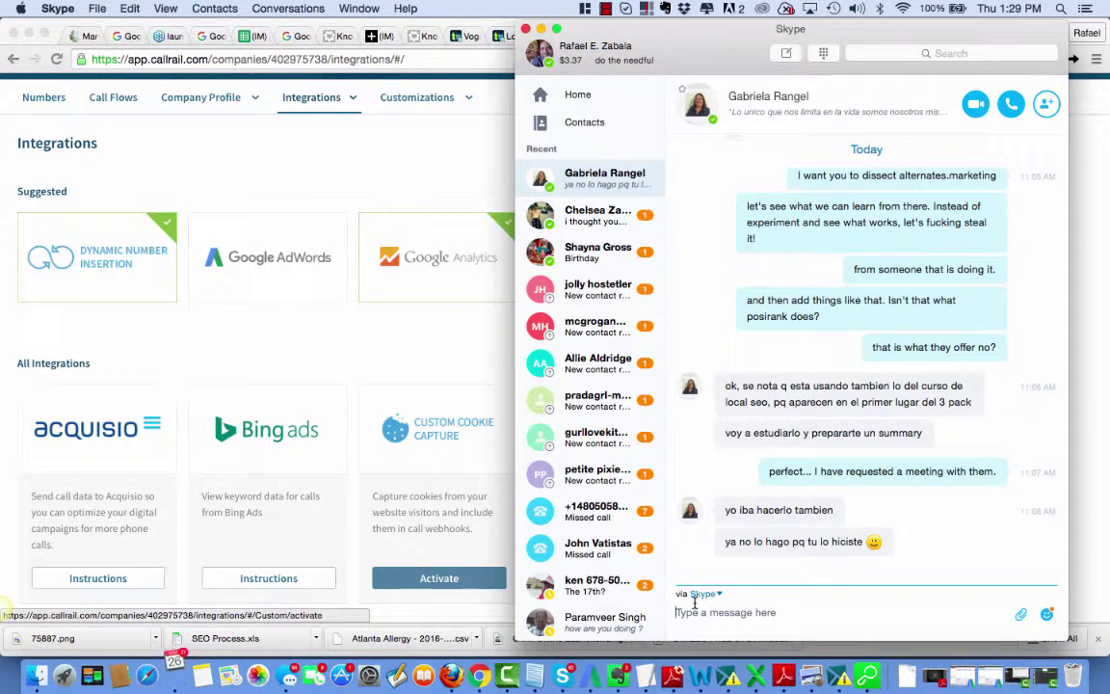
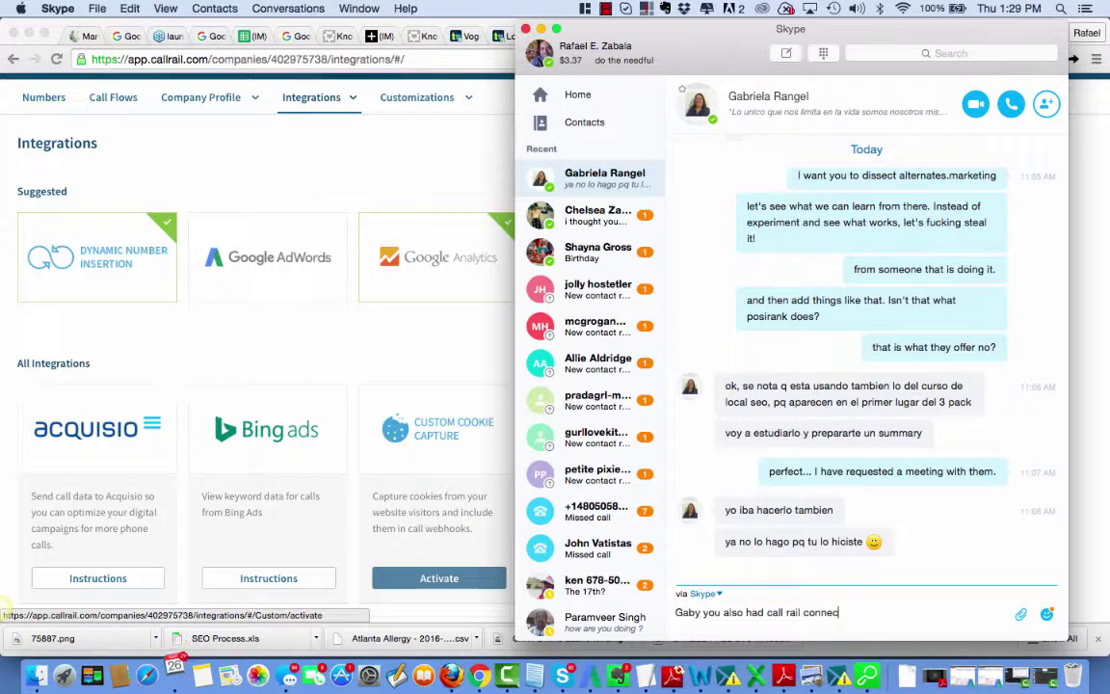
# Step: Tell the colleague on Skype CallRail was connected to the wrong Vogue analytics, now fixed
pyautogui.write('t4d to the wrong')
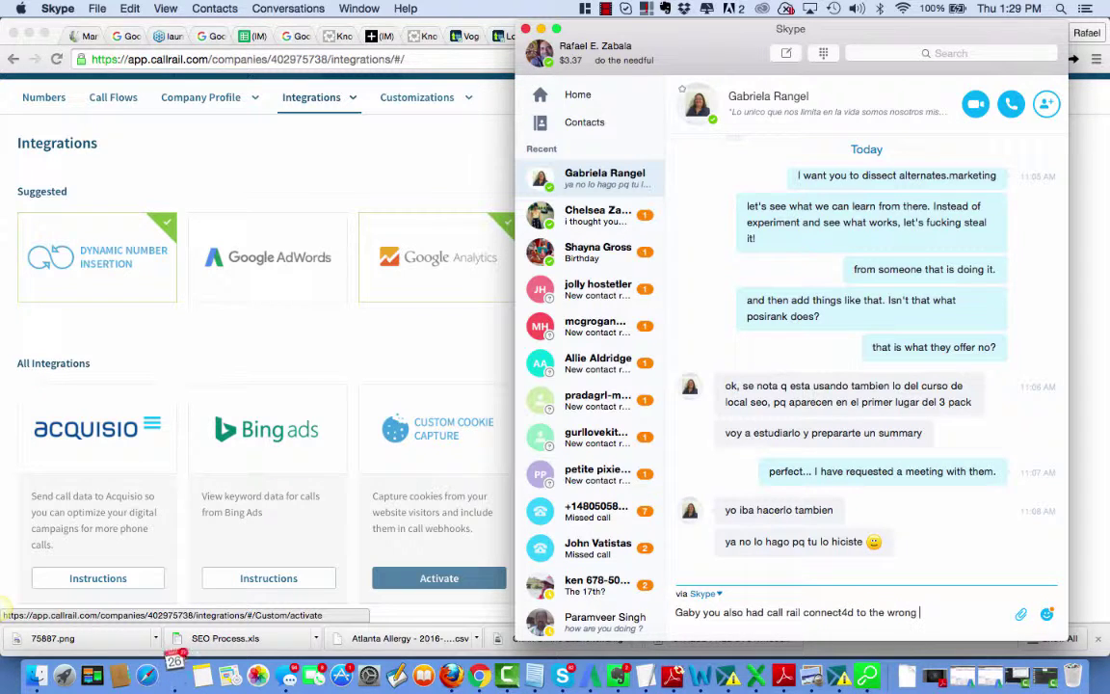
pyautogui.write(' analytics for vogue')
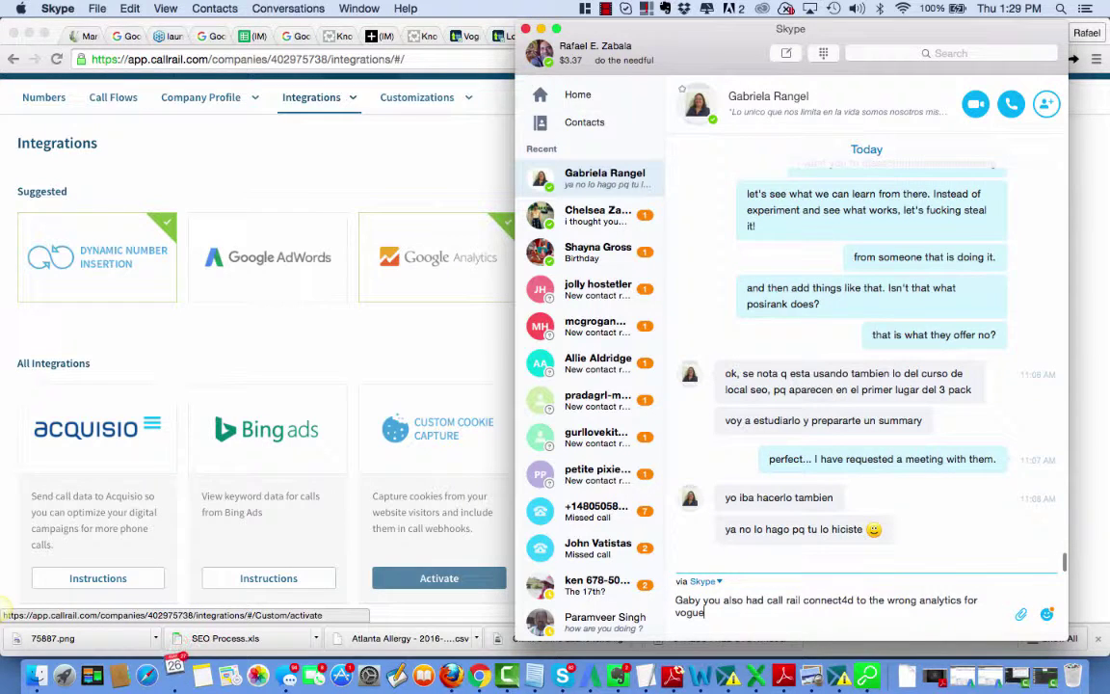
pyautogui.press('Return')
pyautogui.write('i')
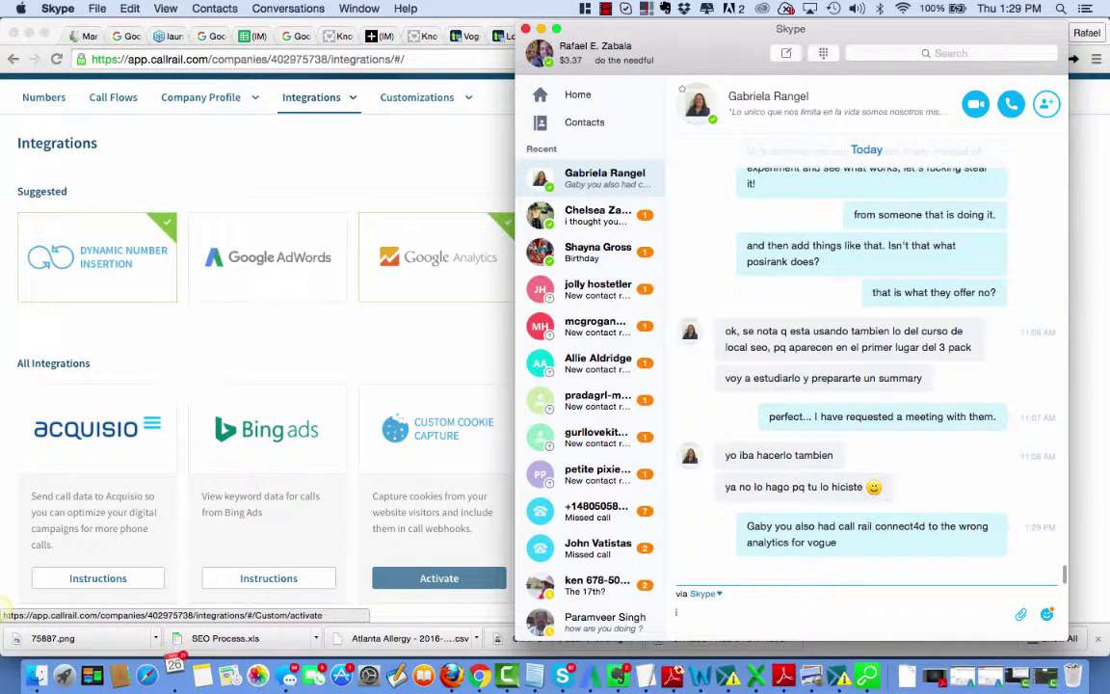
pyautogui.write(' just fixed')
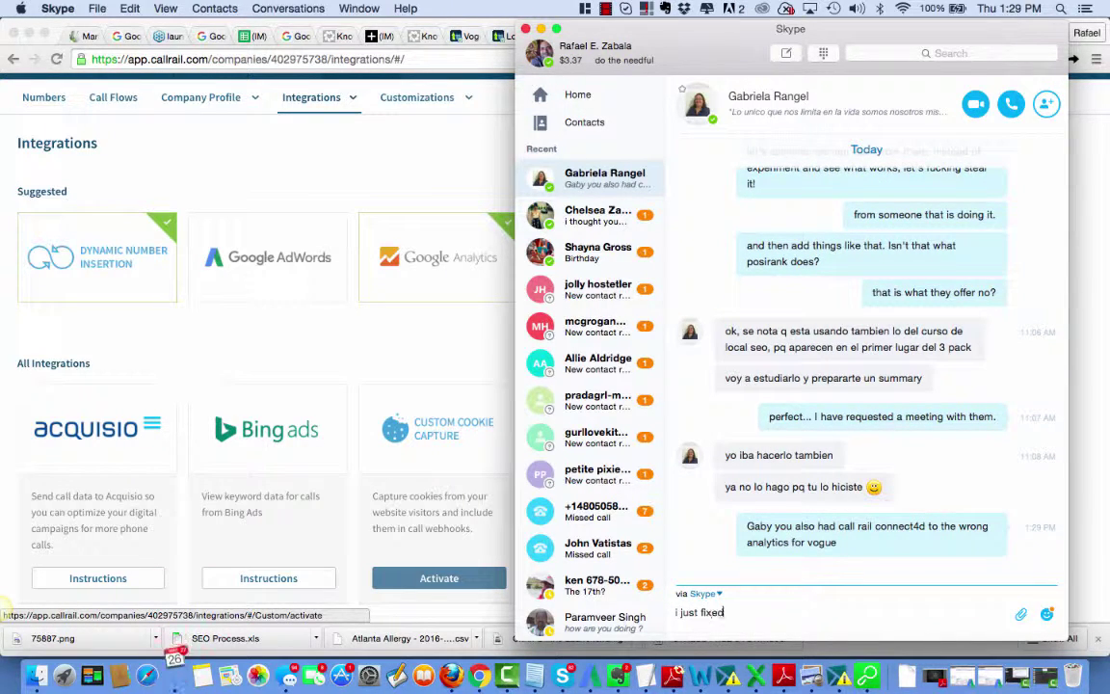
pyautogui.press('Return')
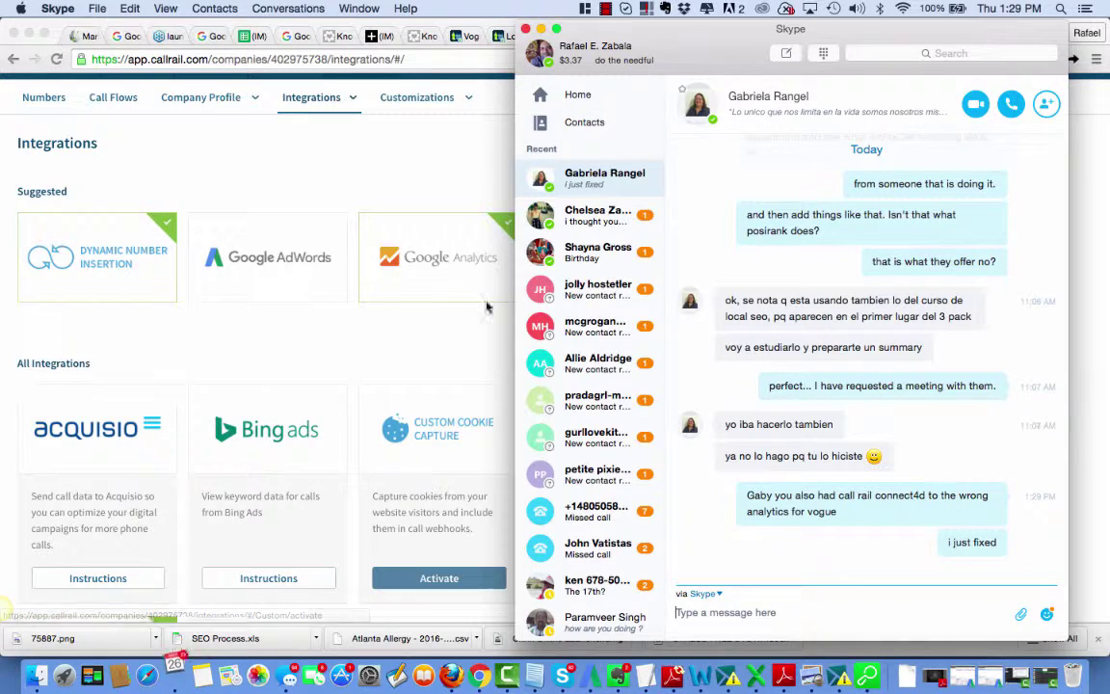
pyautogui.click(438, 343)
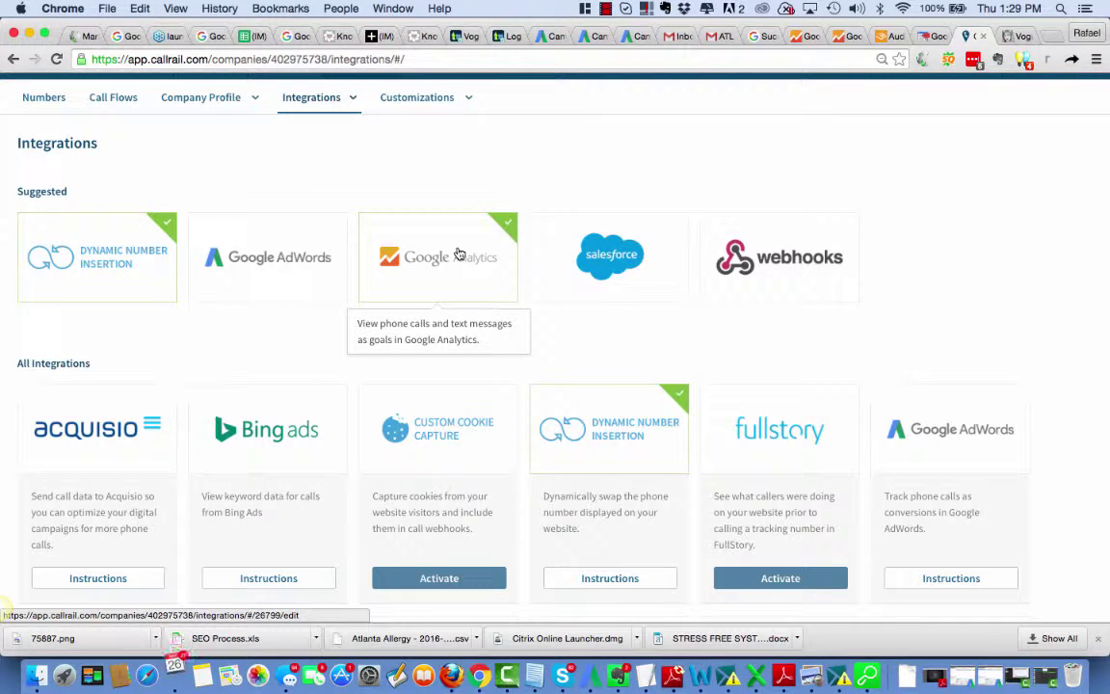
# Step: Verify the UA-78150955-1 integration and open 'Adding Call Goals to Google Analytics (Universal)'
pyautogui.click(459, 253)
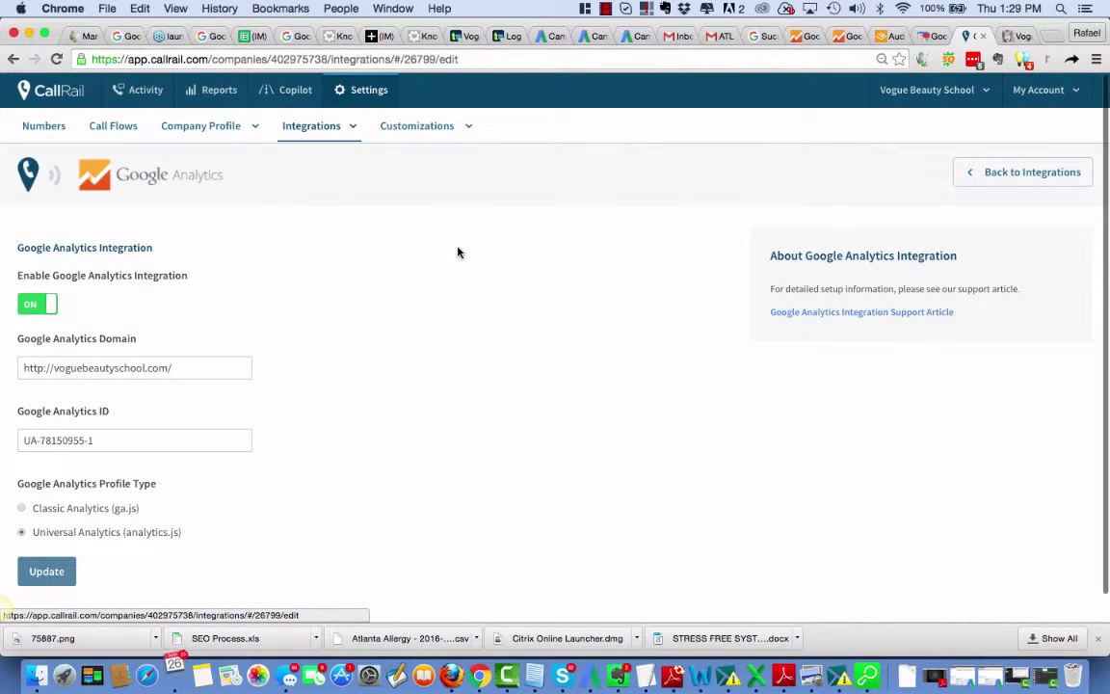
pyautogui.scroll(-1, 496, 476)
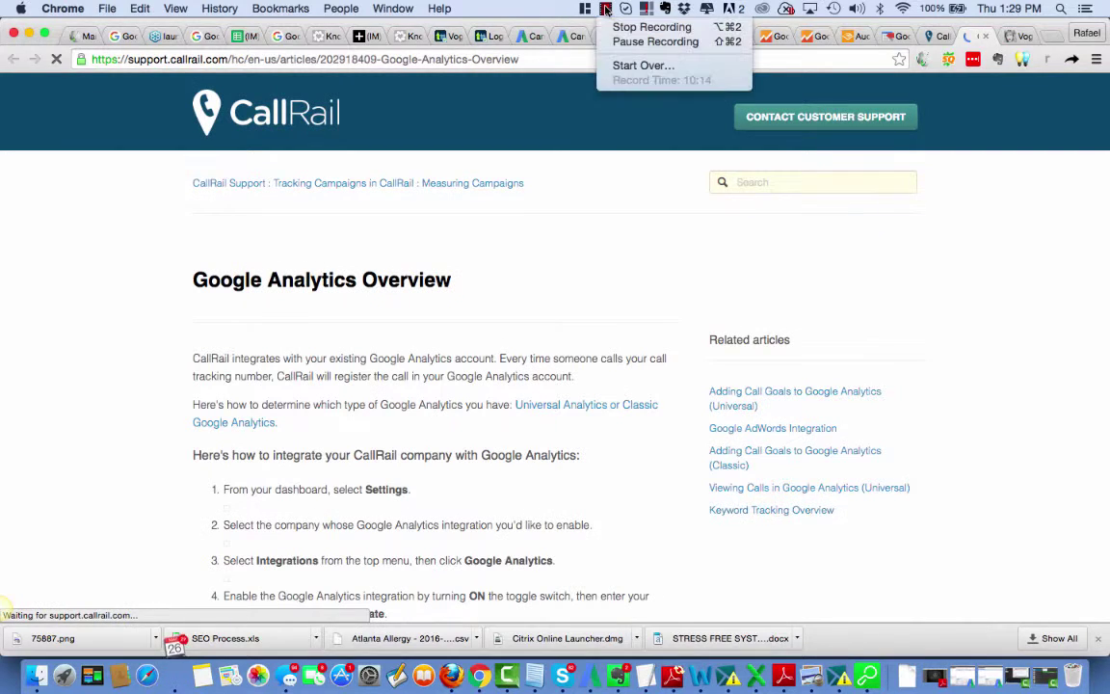
pyautogui.click(963, 312)
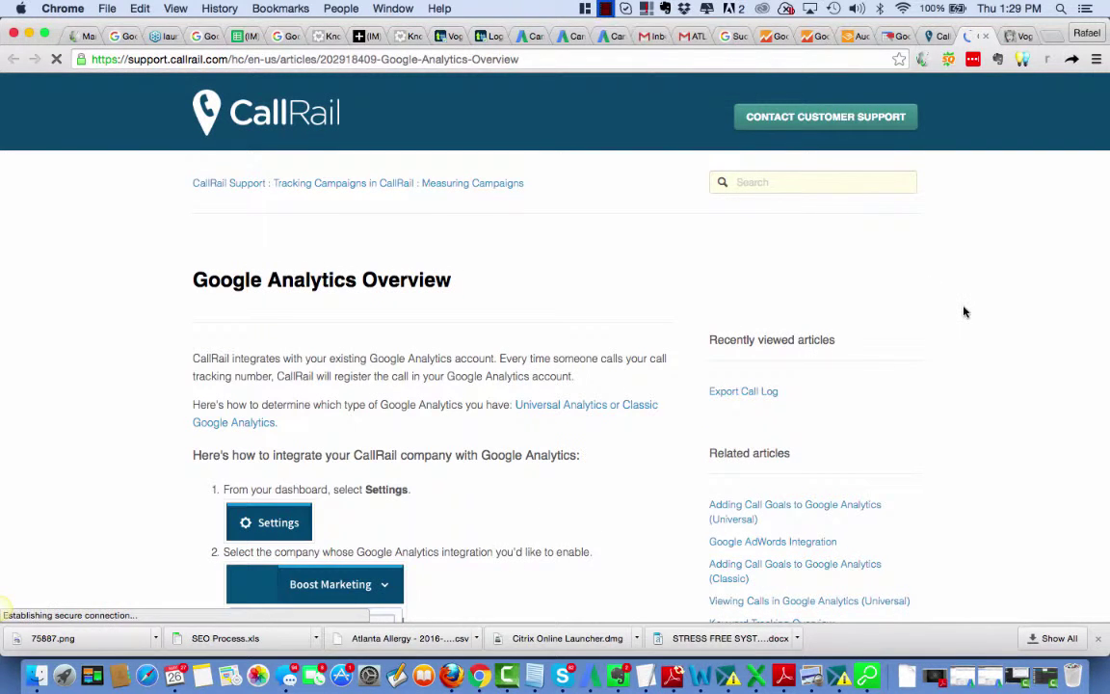
pyautogui.scroll(-3, 964, 433)
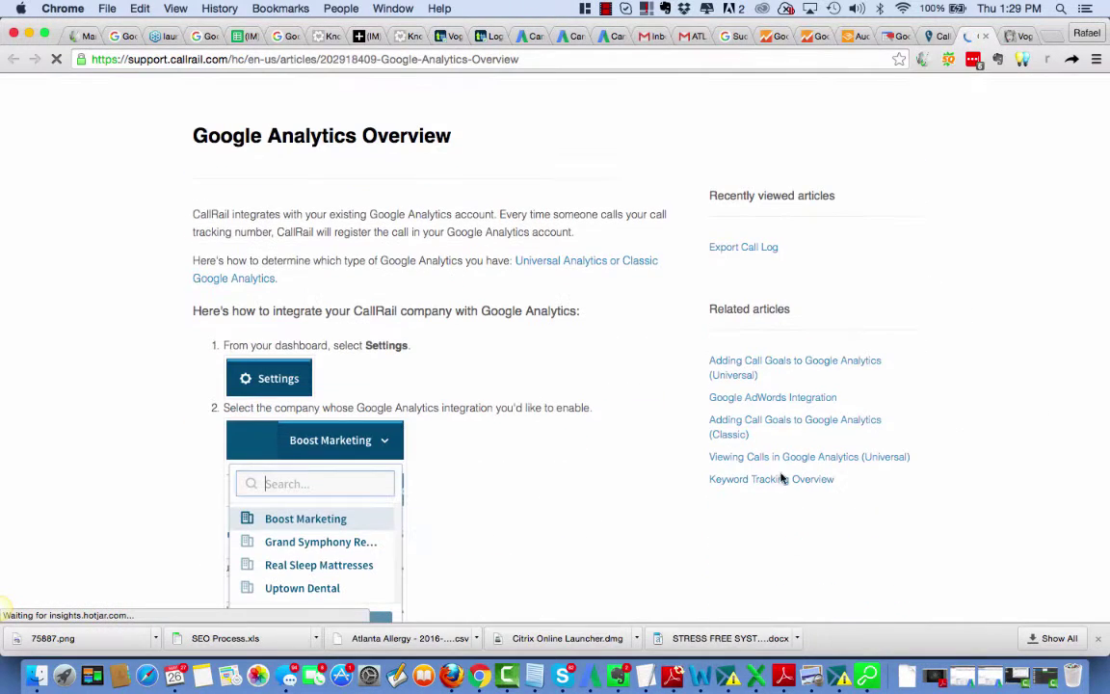
pyautogui.click(783, 422)
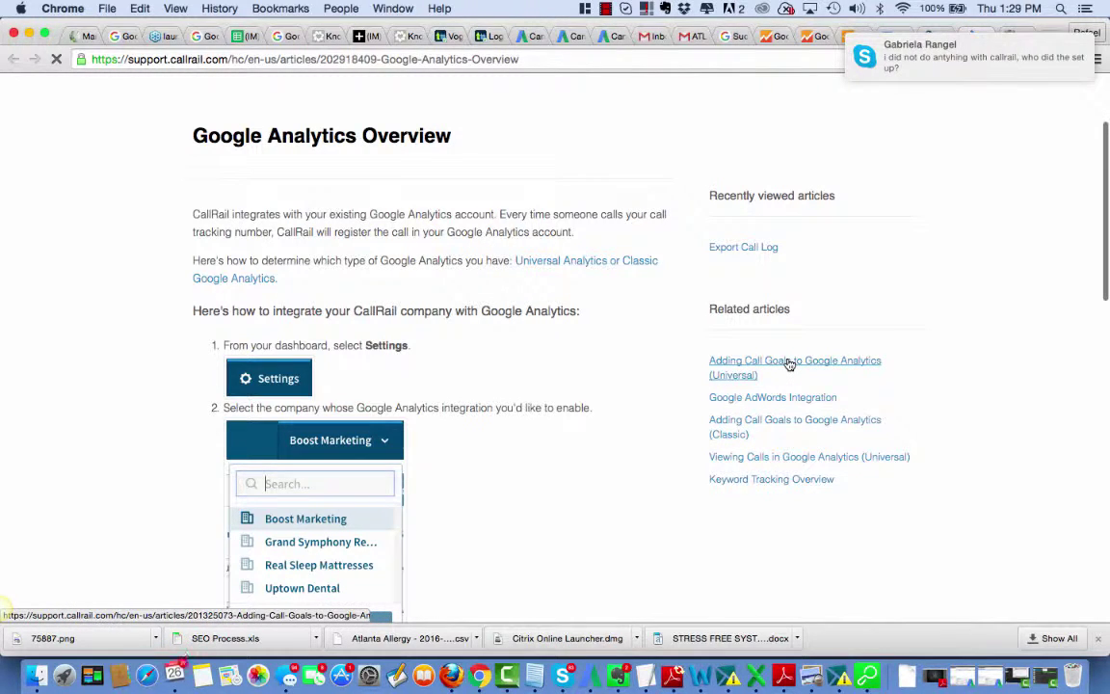
pyautogui.click(789, 364)
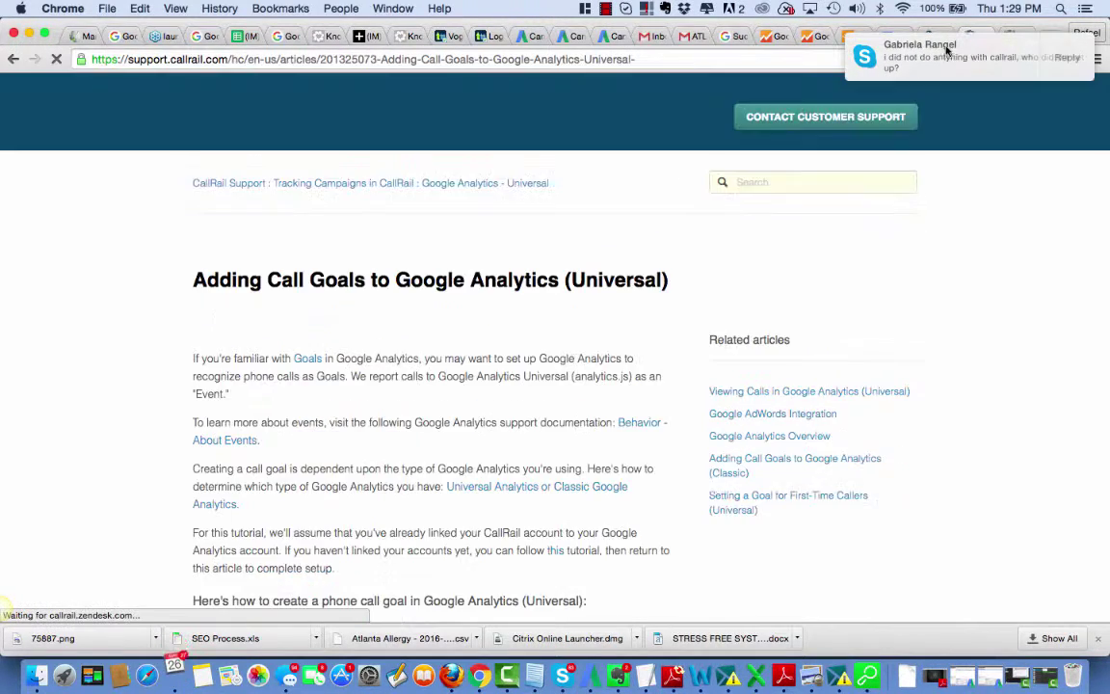
# Step: Reply in Skype 'hmmm then it was me?', mention their tag manager account, and say I created one too
pyautogui.click(947, 62)
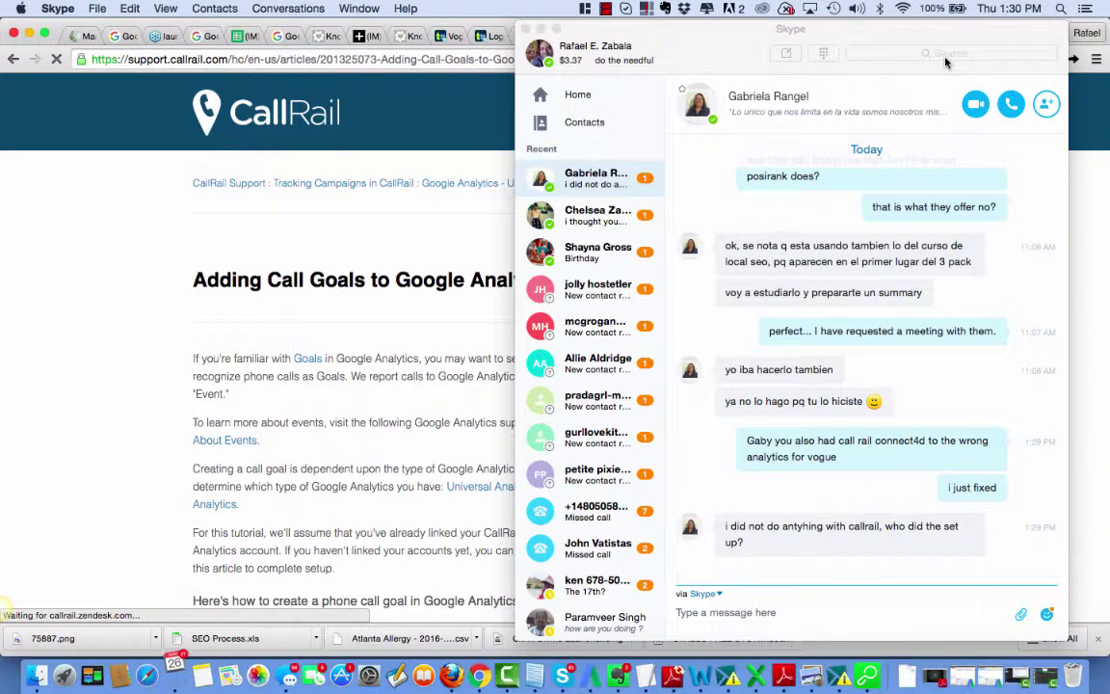
pyautogui.write('hmmm th')
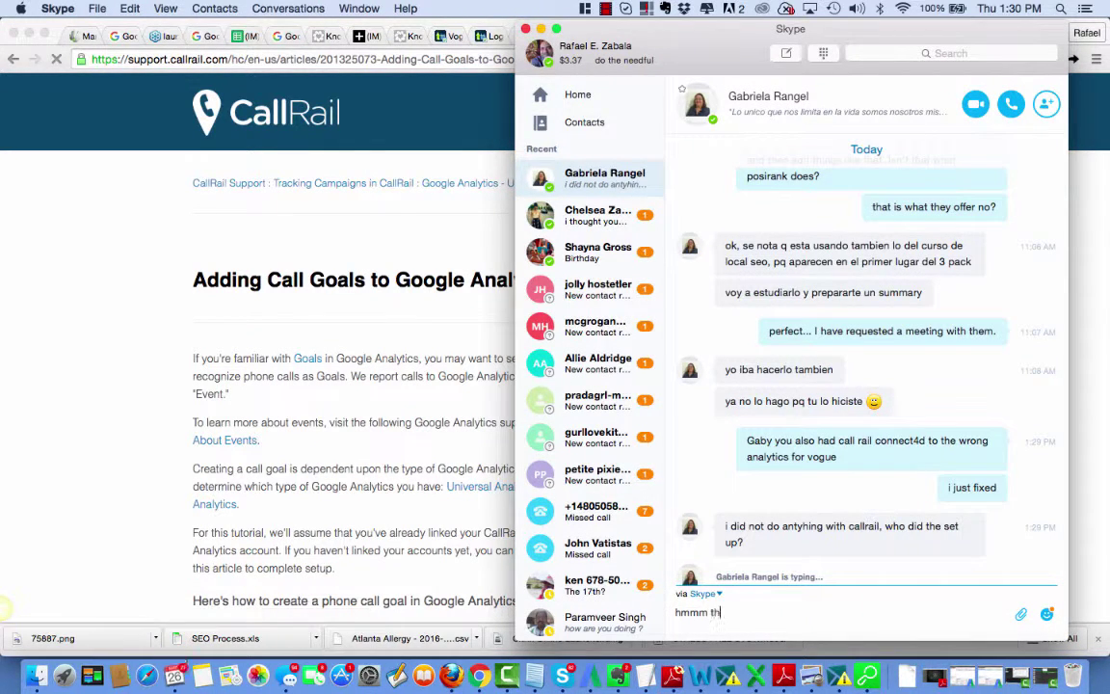
pyautogui.write('en it was me?')
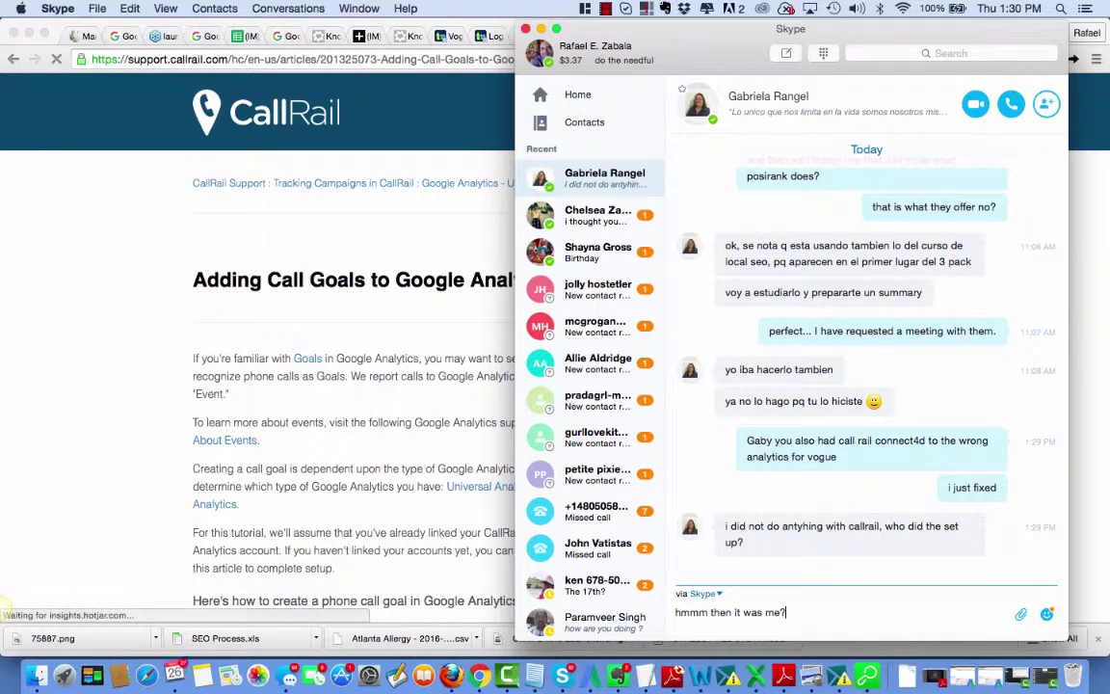
pyautogui.press('Return')
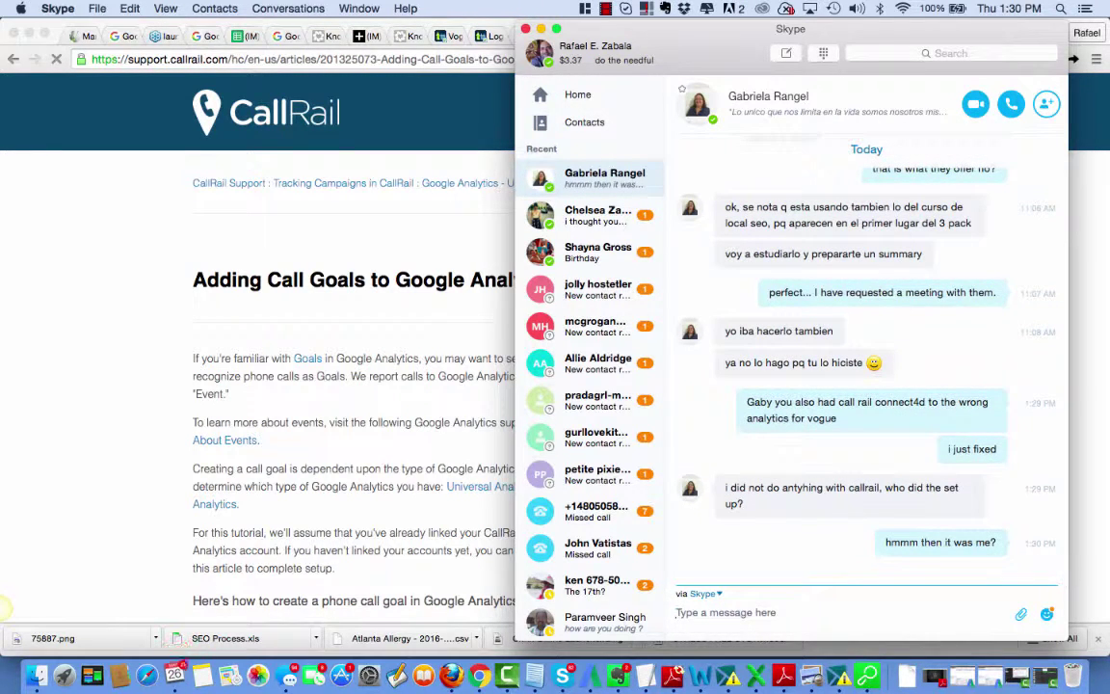
pyautogui.write('oh you create')
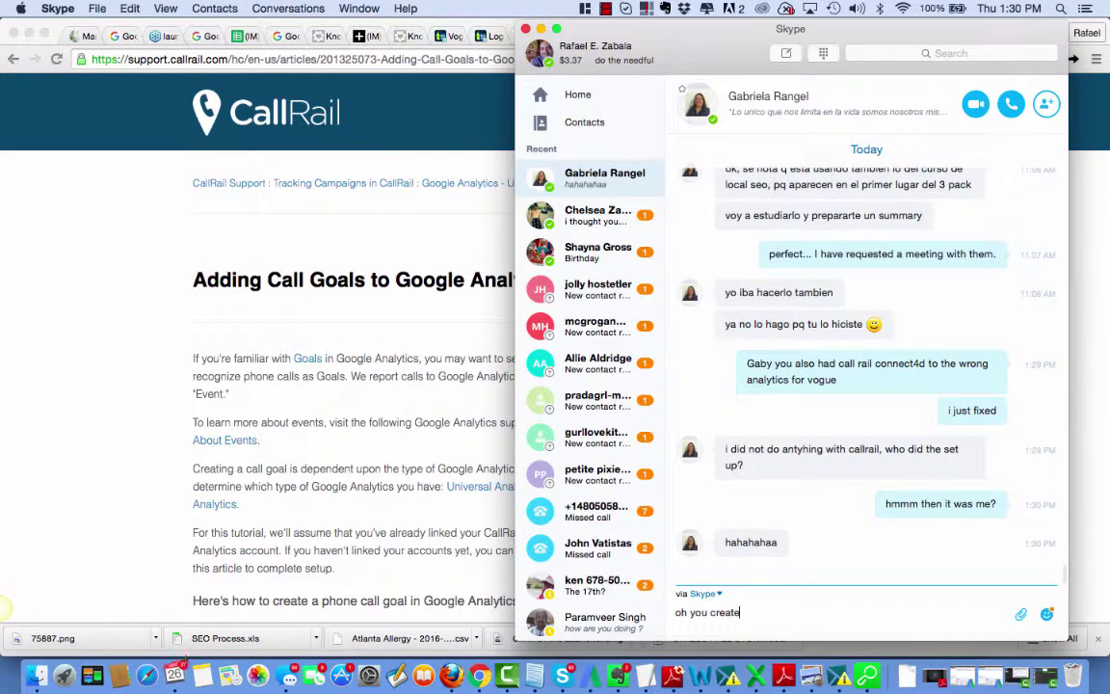
pyautogui.write('d another accou')
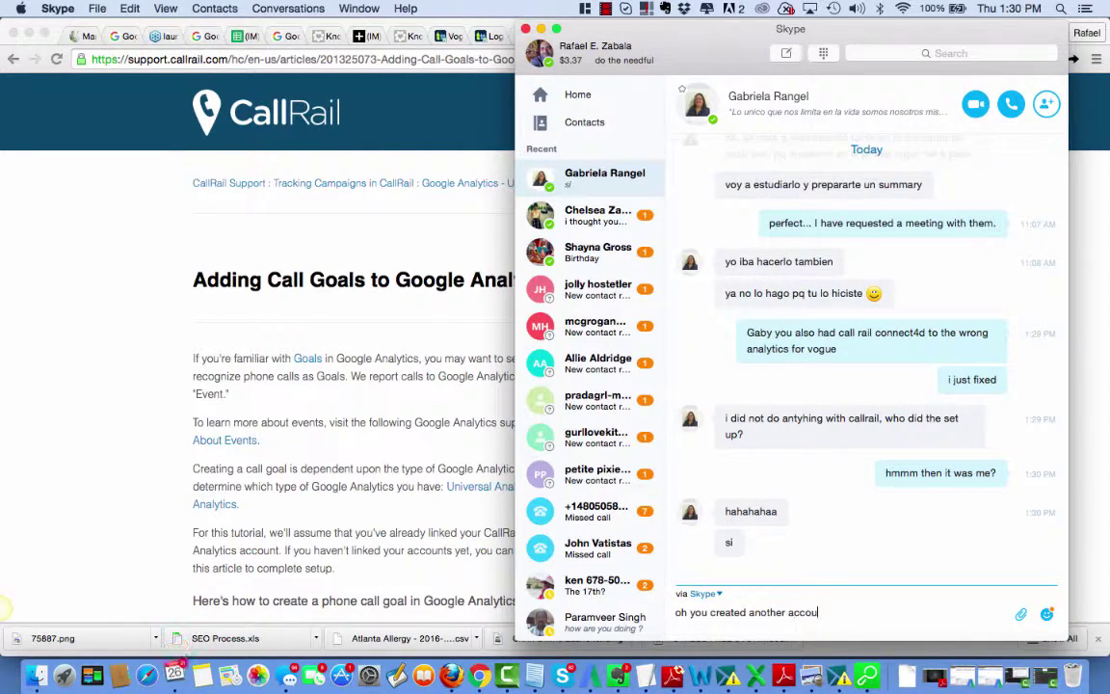
pyautogui.write('nt, and you used your account in')
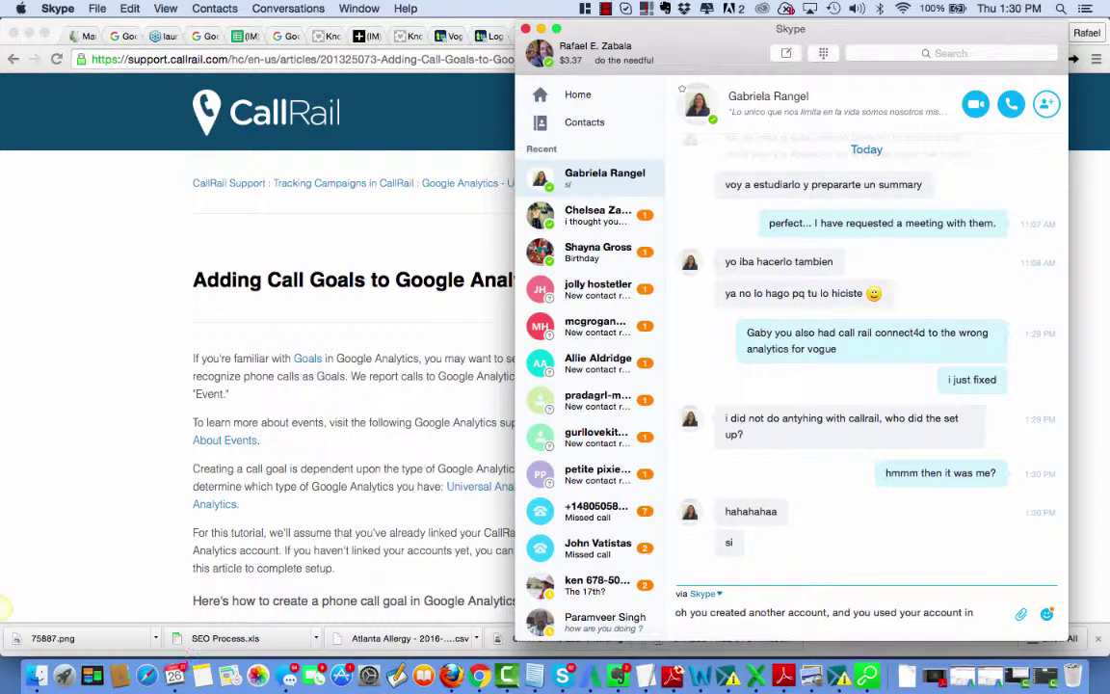
pyautogui.write(' tag manager')
pyautogui.press('Return')
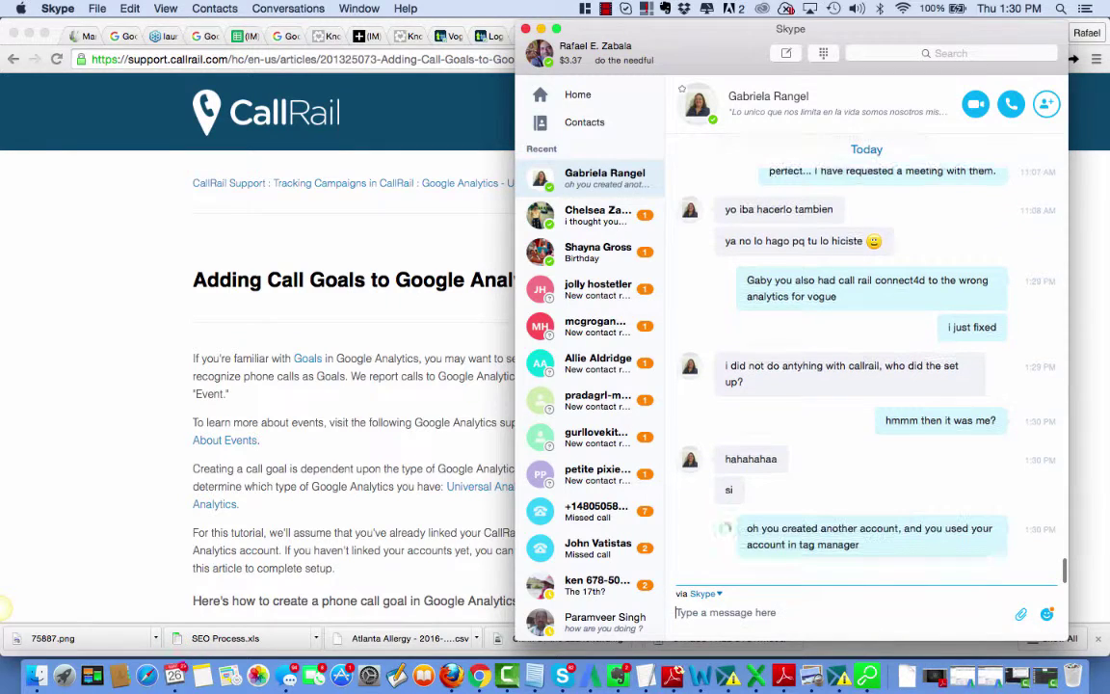
pyautogui.write('I ha')
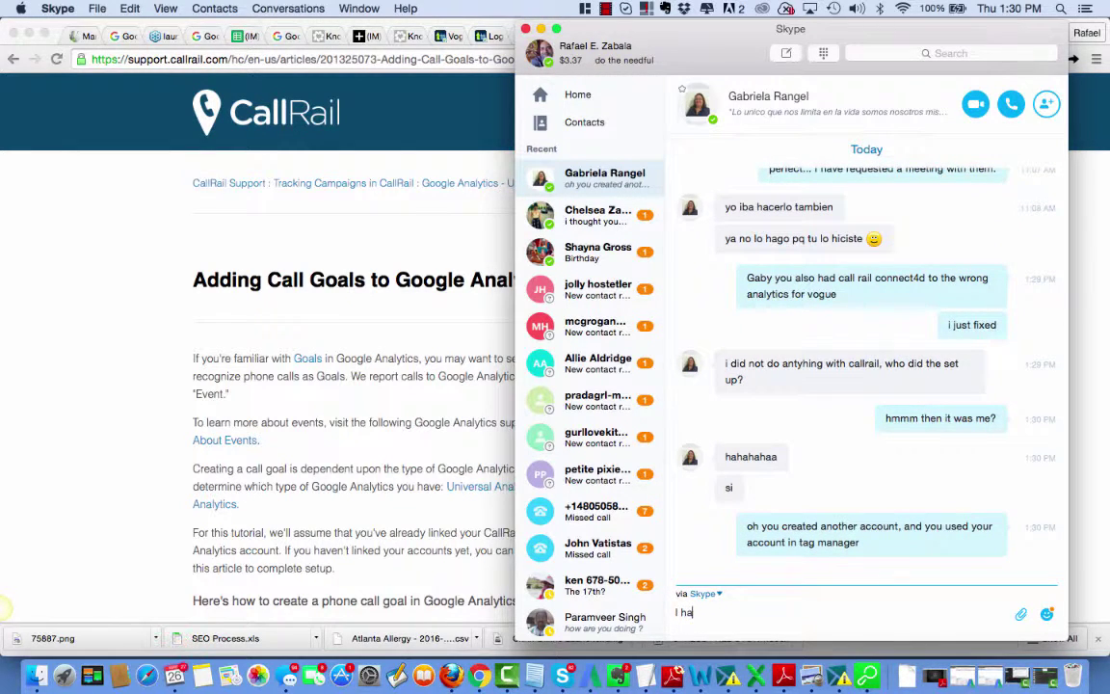
pyautogui.write('vecreated an account as well')
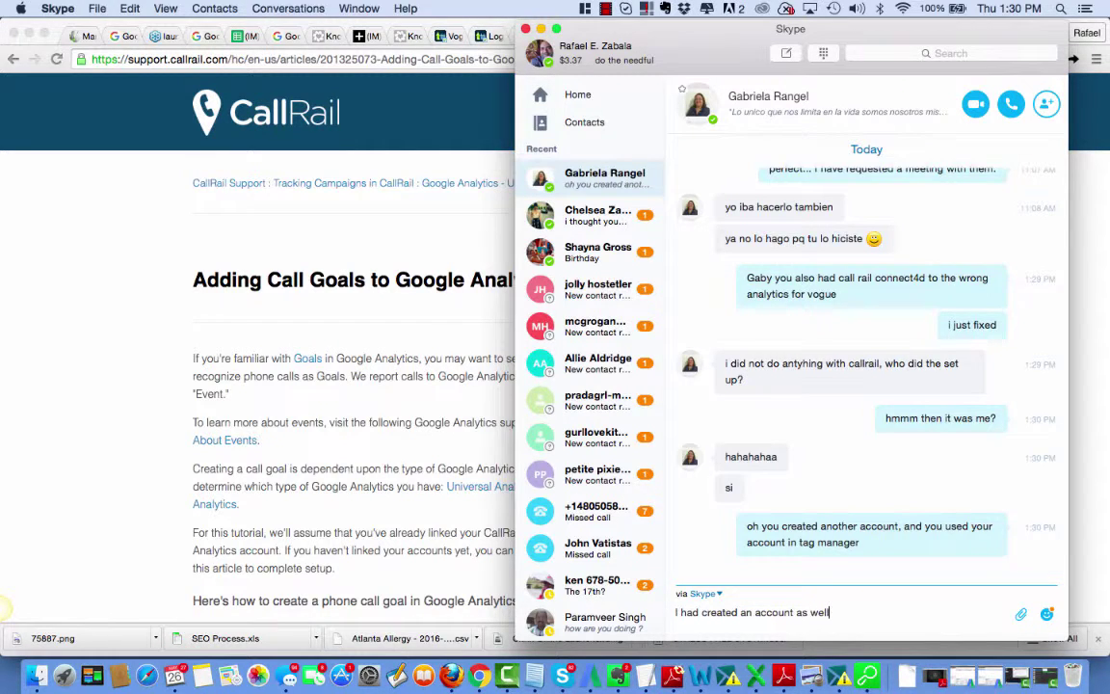
pyautogui.press('Return')
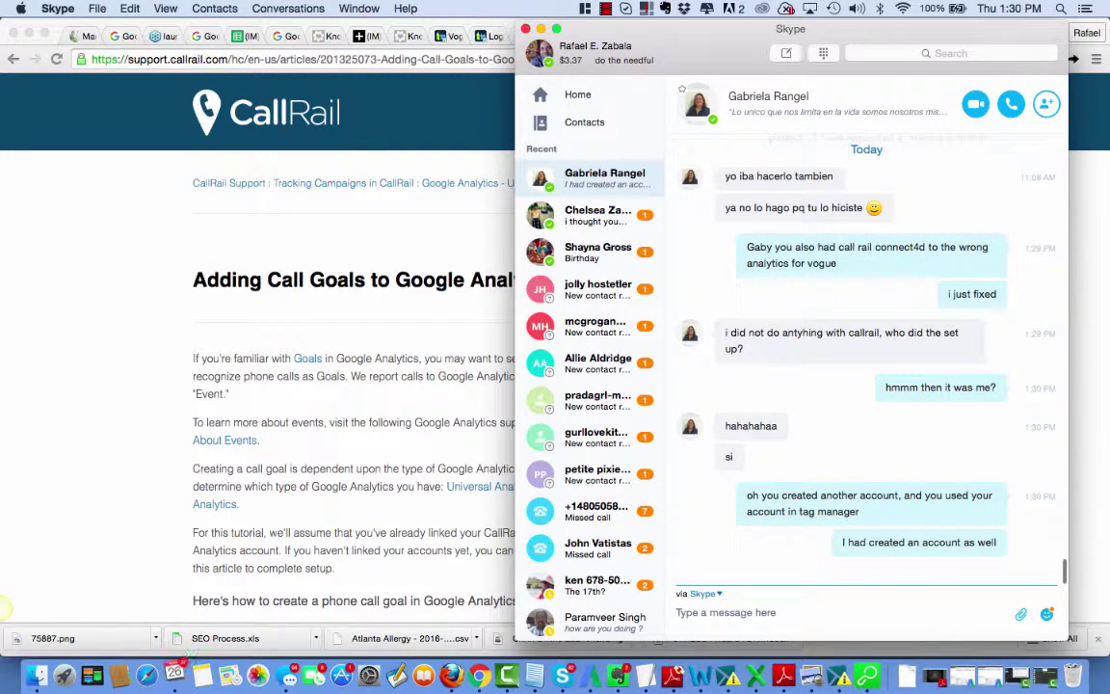
# Step: Bring the CallRail call-goals article forward and scroll to step 8, Goal details (Category equals Phone)
pyautogui.click(206, 405)
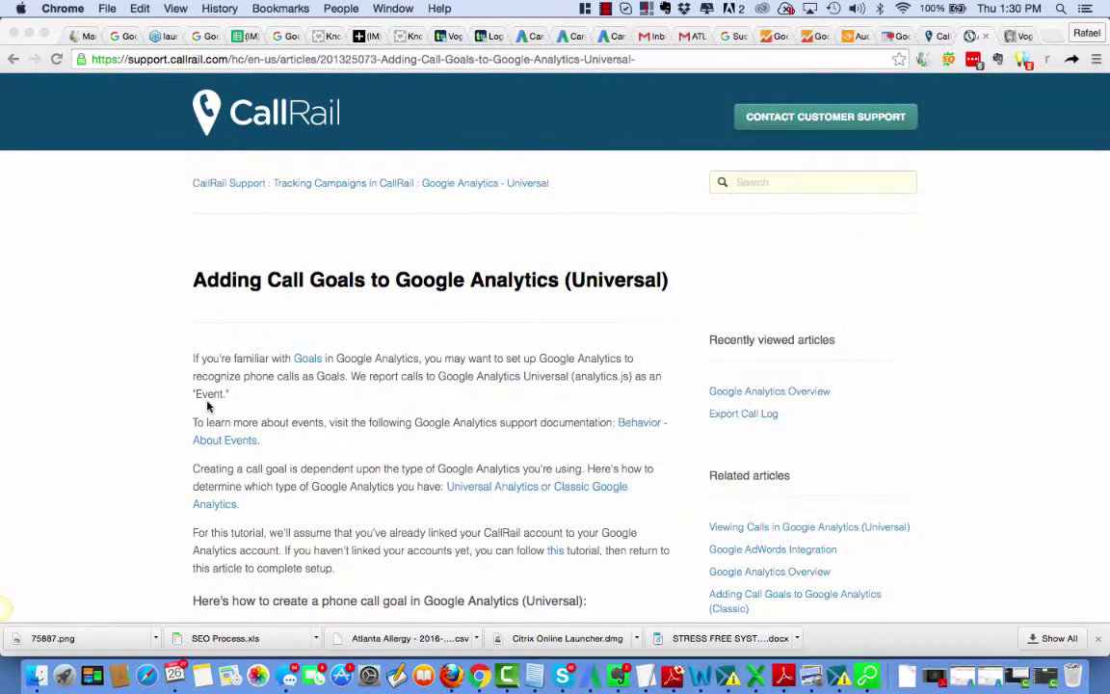
pyautogui.scroll(-5, 569, 440)
pyautogui.scroll(-15, 568, 440)
pyautogui.scroll(-7, 569, 439)
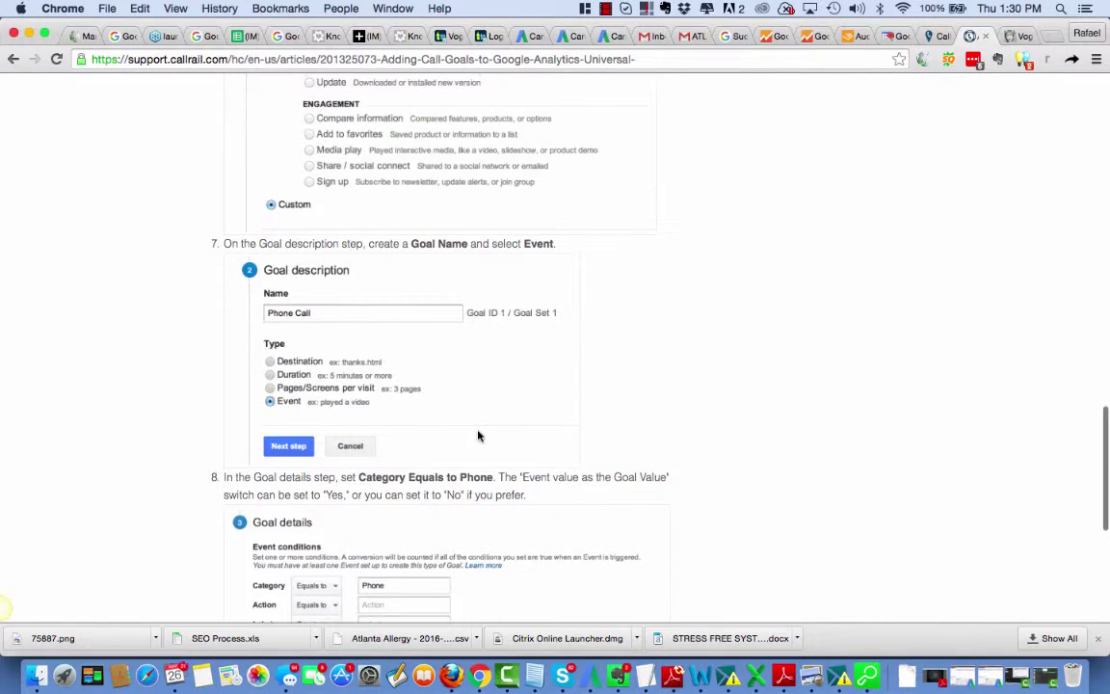
pyautogui.scroll(-4, 478, 437)
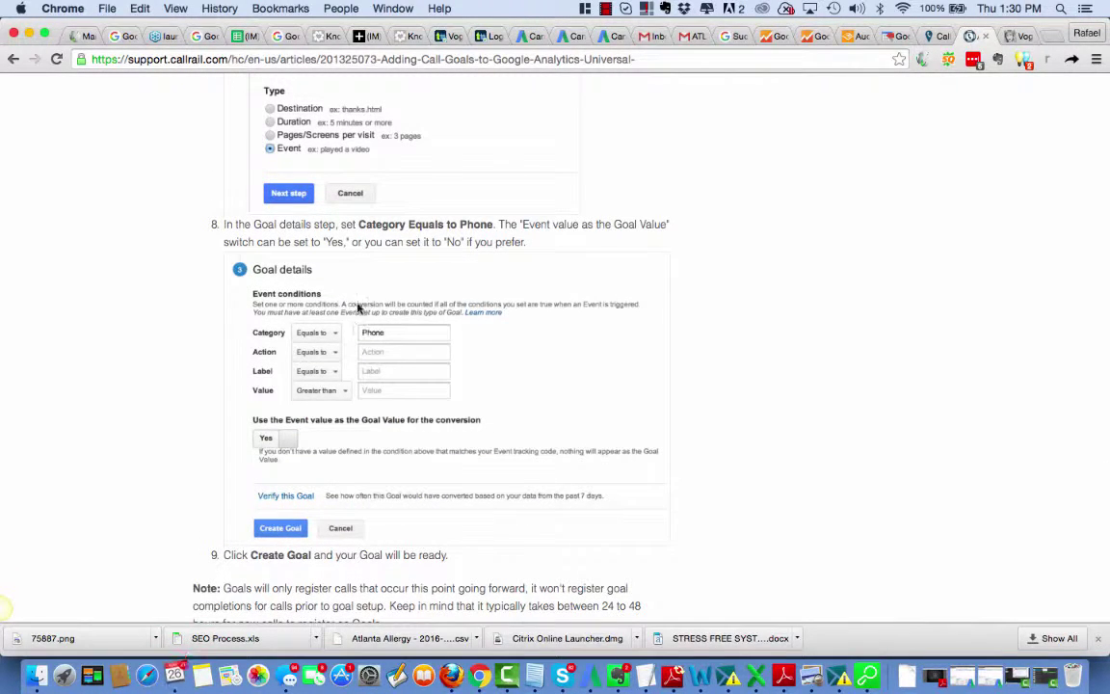
pyautogui.scroll(-1, 473, 426)
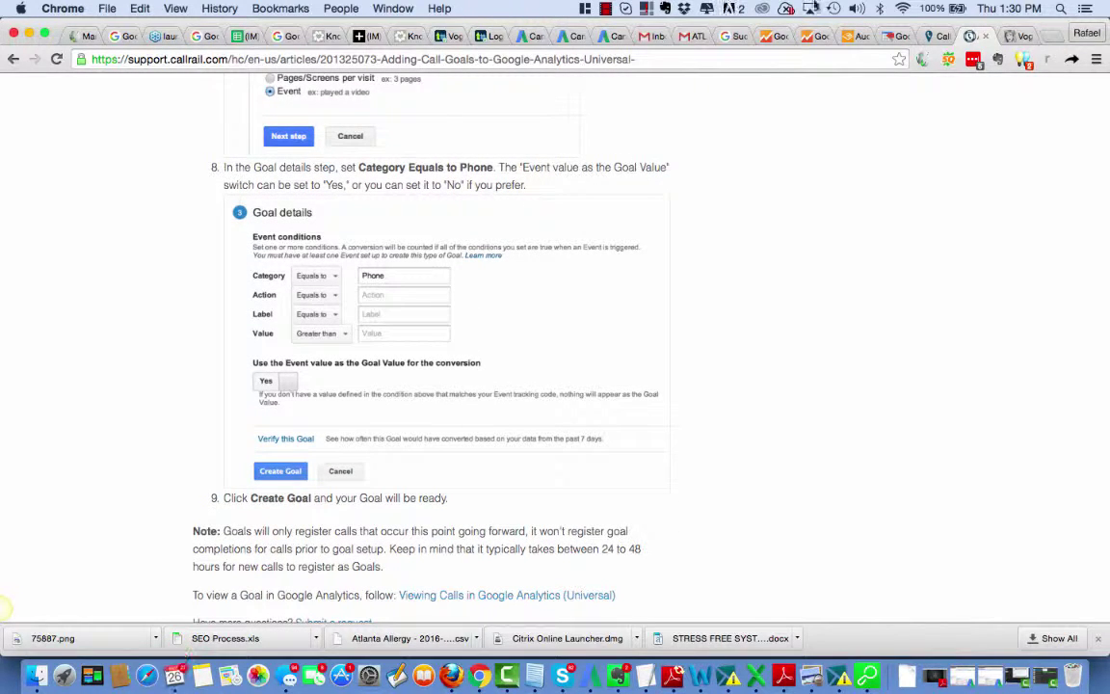
# Step: Open the Goals list for Vogue Beauty School's All Web Site Data view in Google Analytics
pyautogui.click(771, 35)
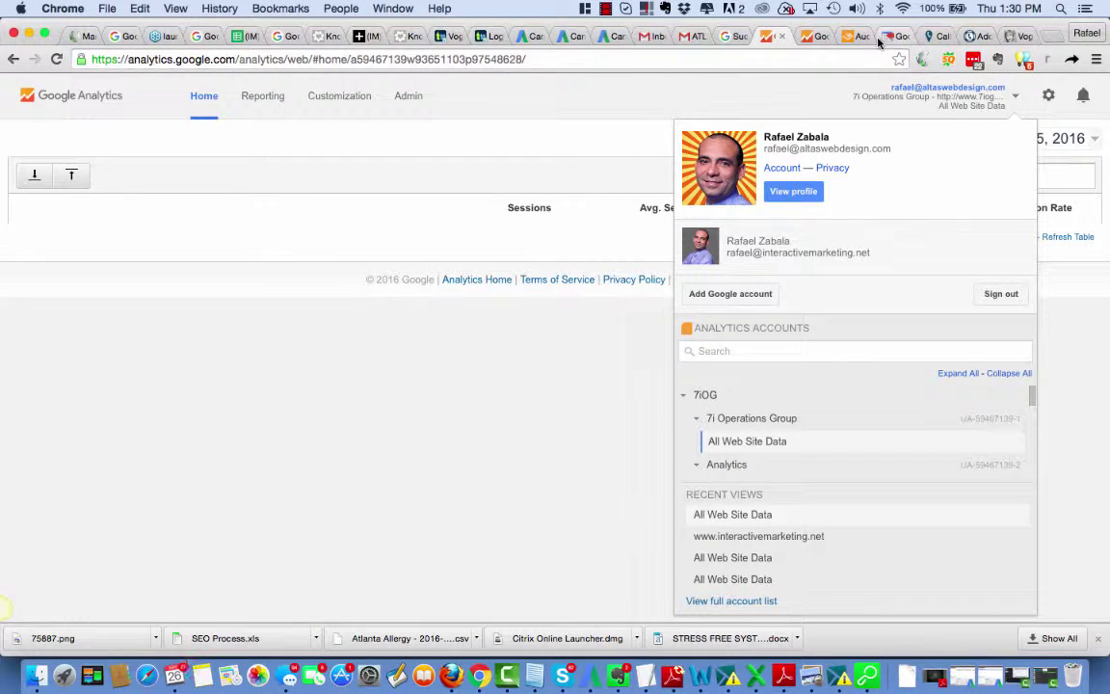
pyautogui.click(814, 36)
pyautogui.tripleClick(327, 221)
pyautogui.click(44, 215)
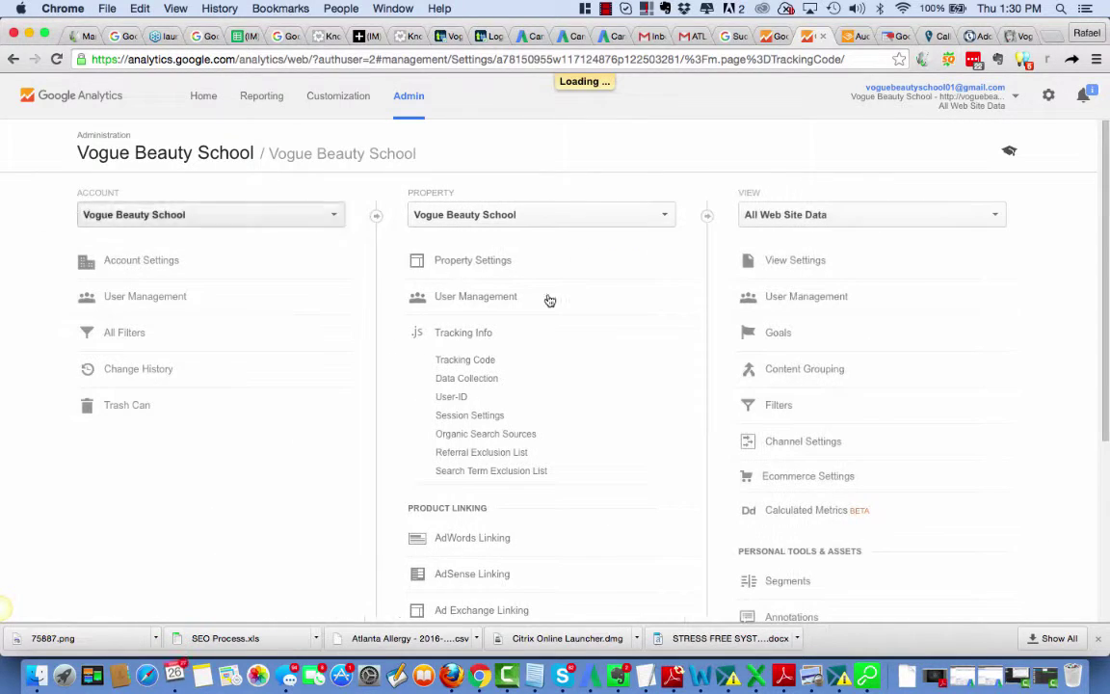
pyautogui.click(809, 339)
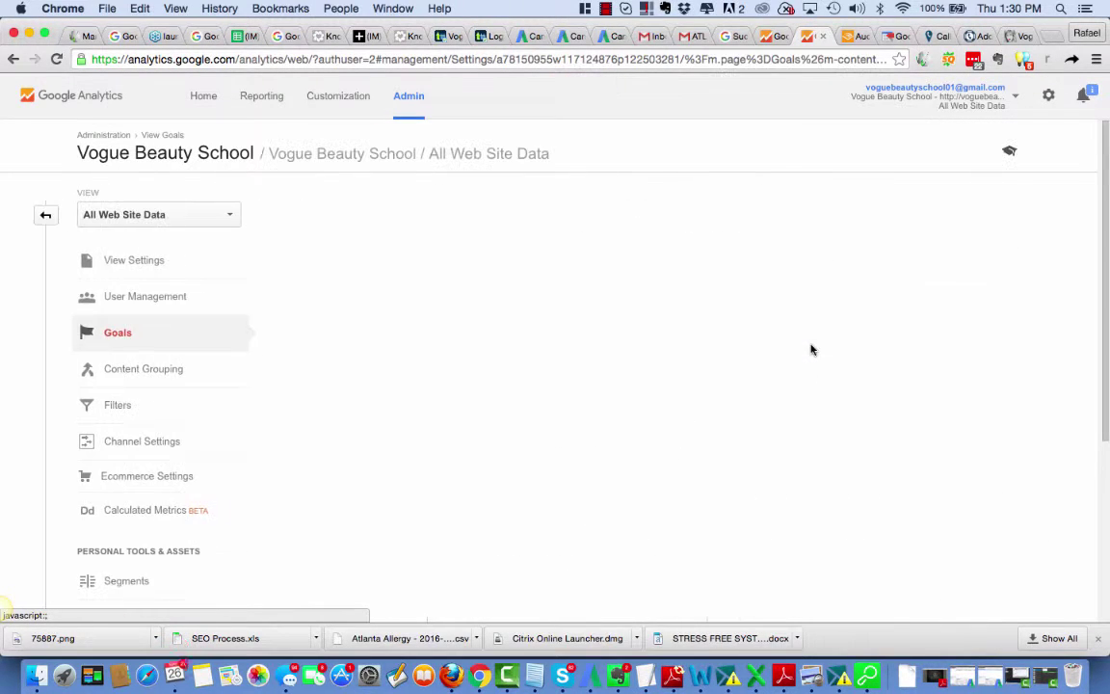
# Step: Start a new Custom goal of type Event named Phone Call
pyautogui.click(325, 212)
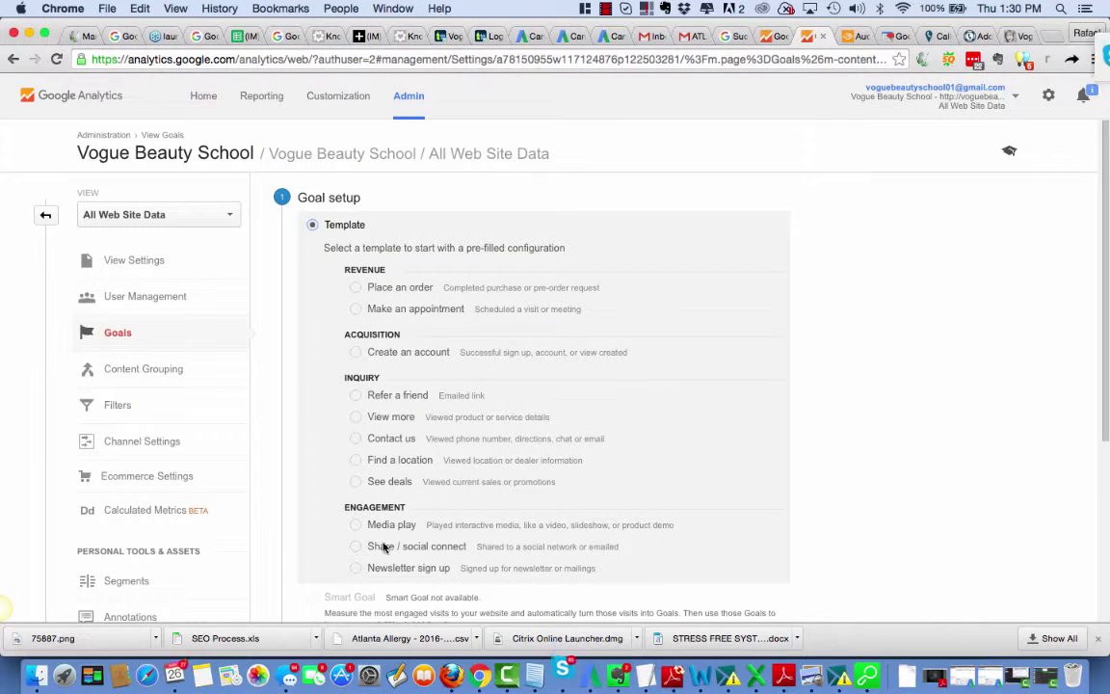
pyautogui.scroll(-3, 383, 543)
pyautogui.click(309, 457)
pyautogui.click(325, 506)
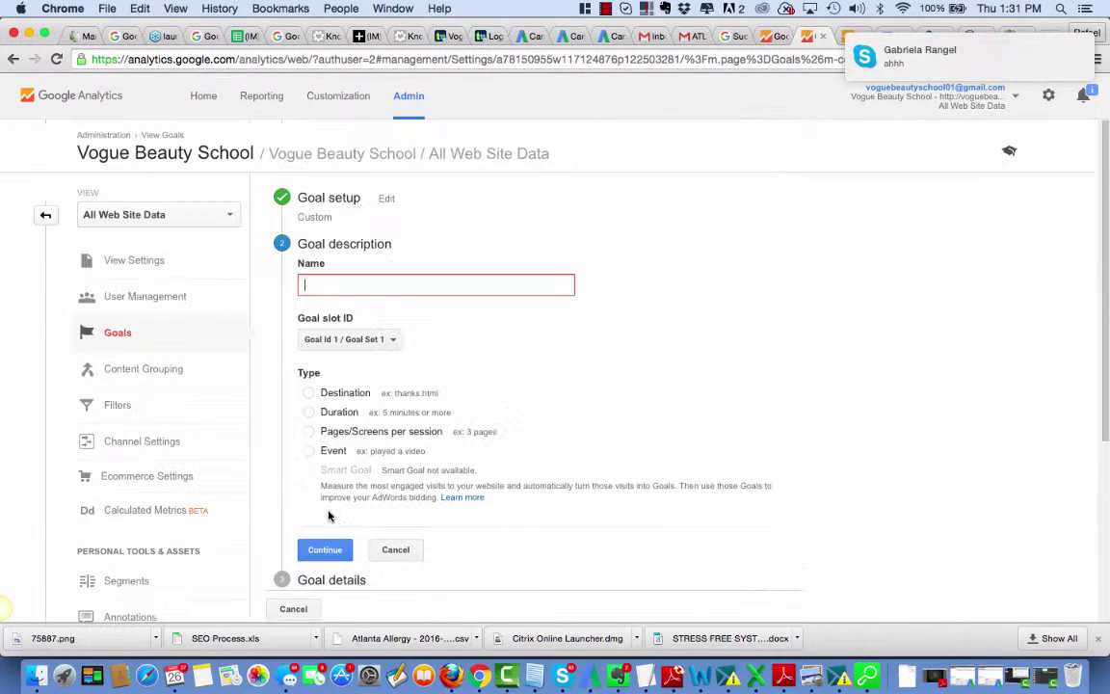
pyautogui.click(309, 450)
pyautogui.click(343, 282)
pyautogui.write('Phone Call')
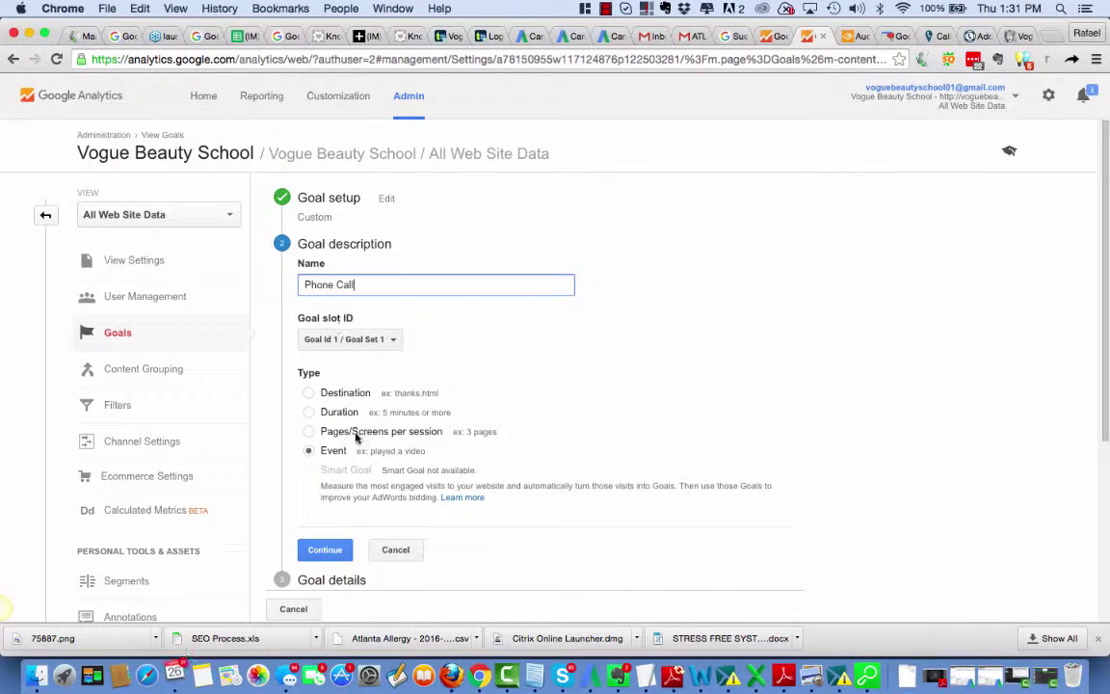
pyautogui.scroll(-2, 581, 475)
# Step: Set the goal's event Category to equal Phone and save it
pyautogui.click(325, 453)
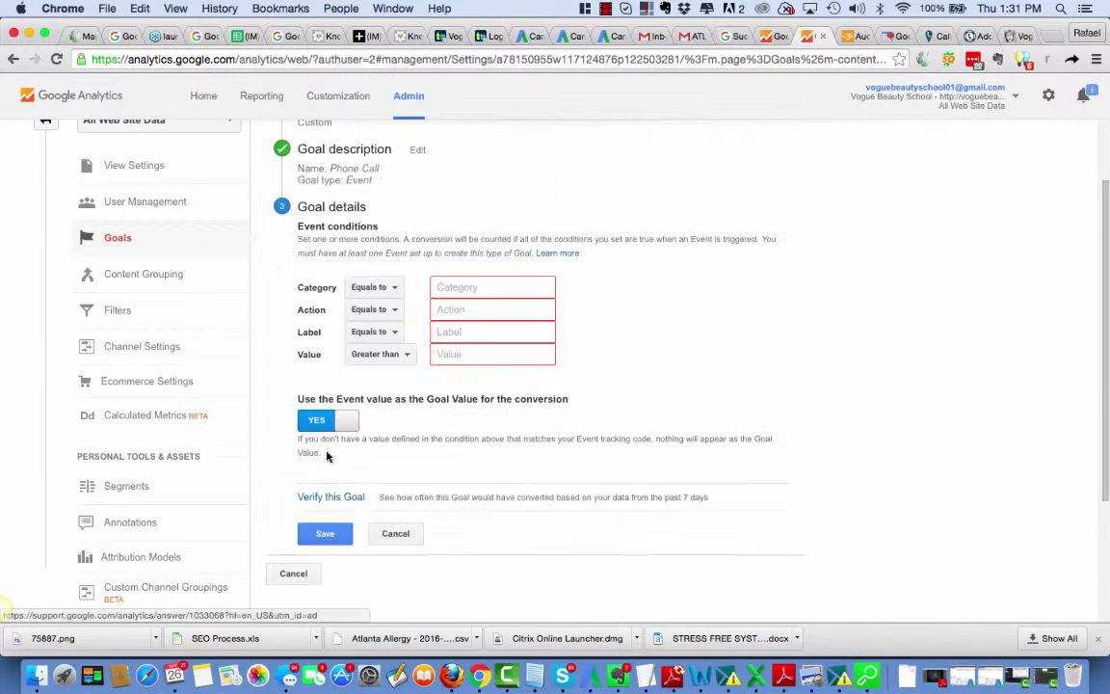
pyautogui.click(443, 287)
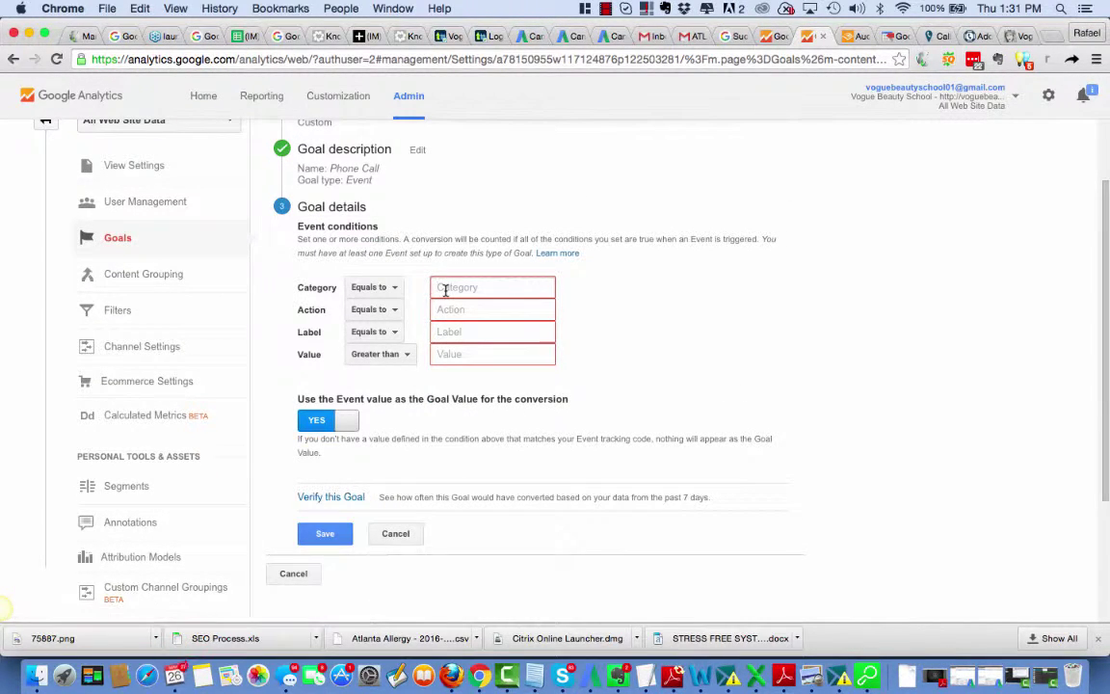
pyautogui.write('Phone')
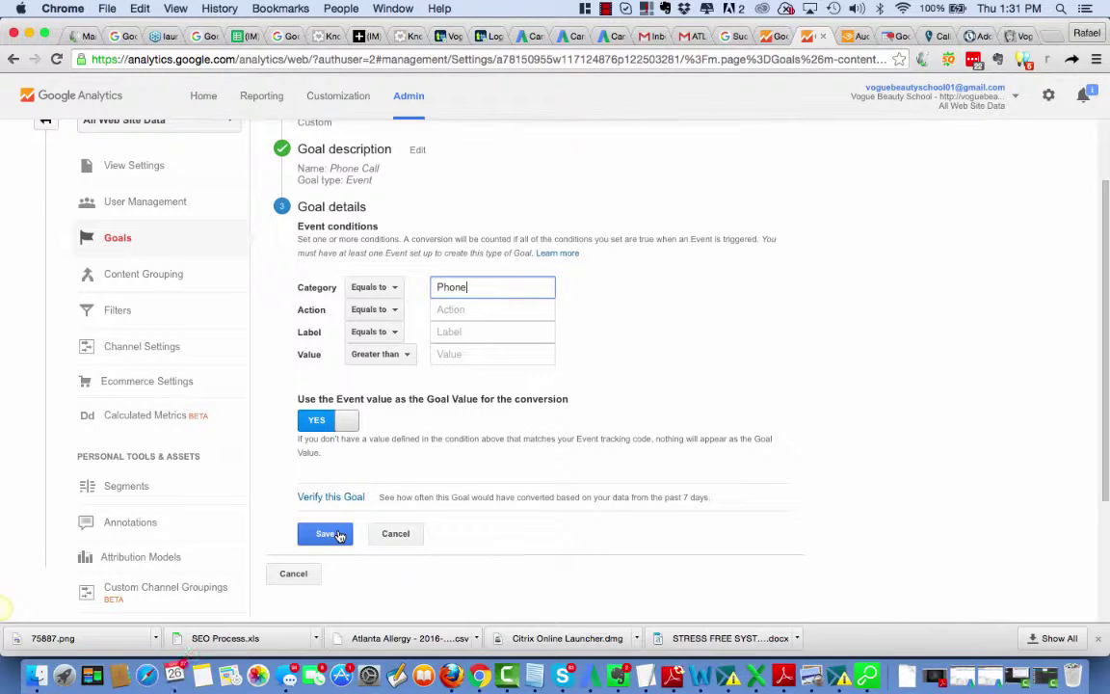
pyautogui.click(339, 535)
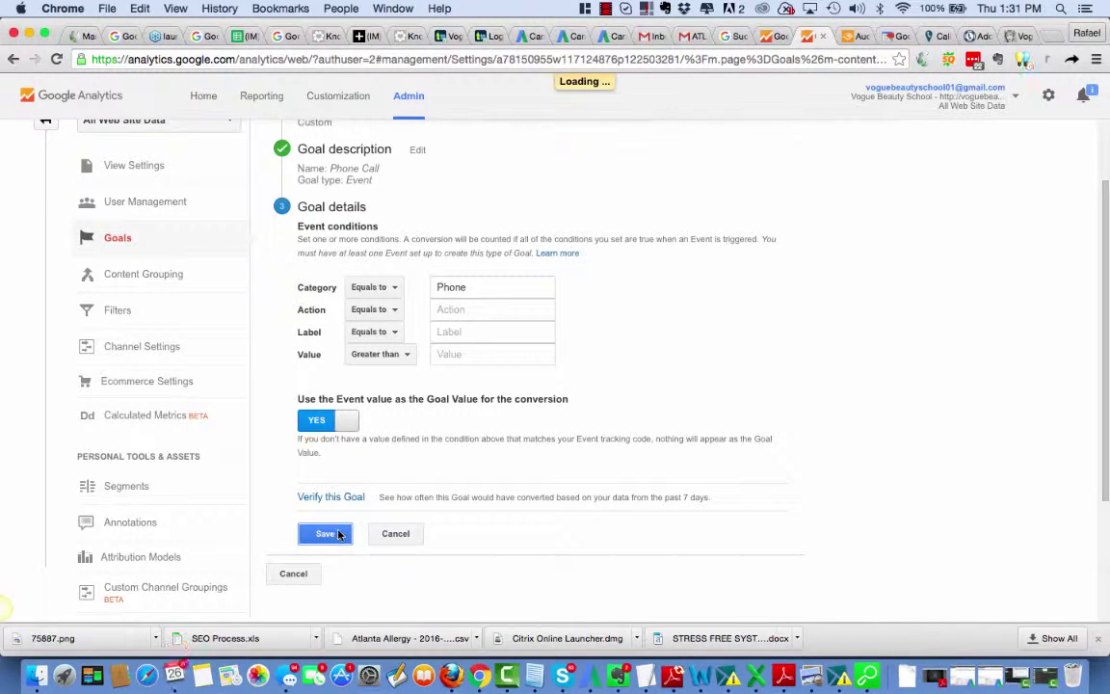
pyautogui.scroll(2, 598, 426)
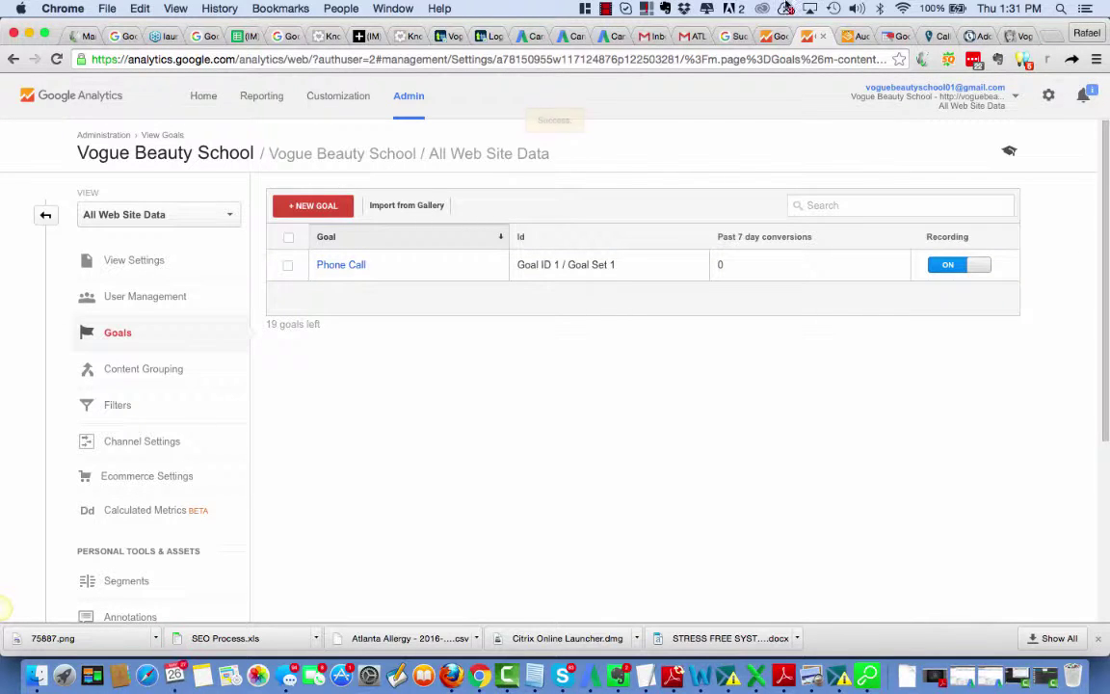
# Step: Load the Vogue Beauty School homepage and scroll through it
pyautogui.click(982, 37)
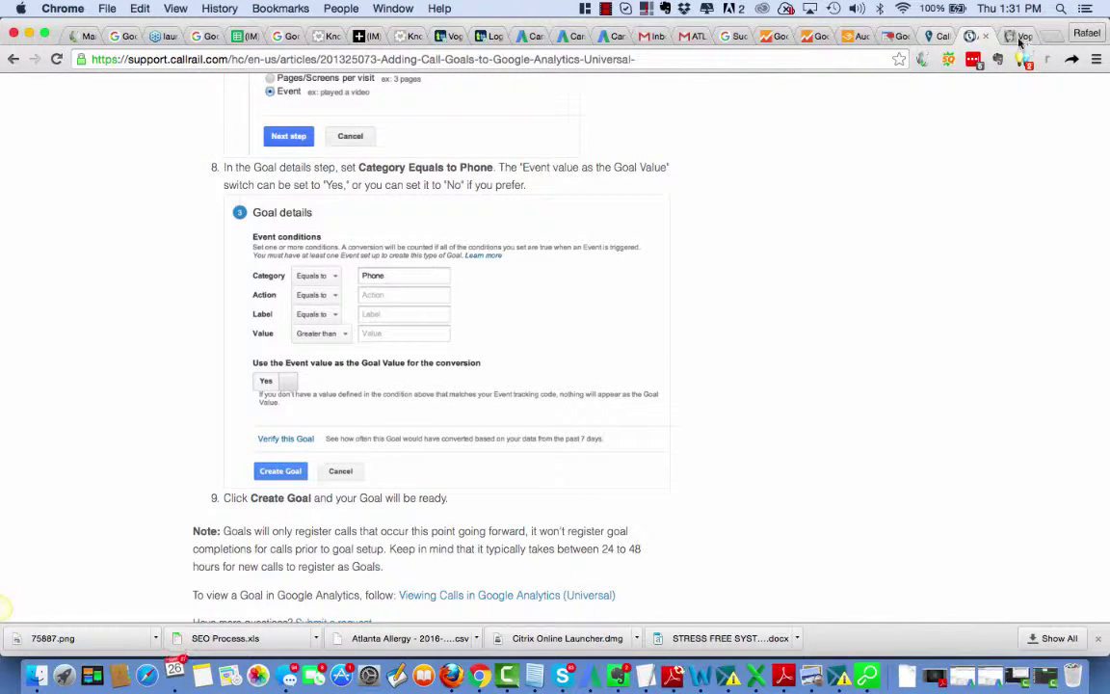
pyautogui.click(1020, 36)
pyautogui.click(929, 413)
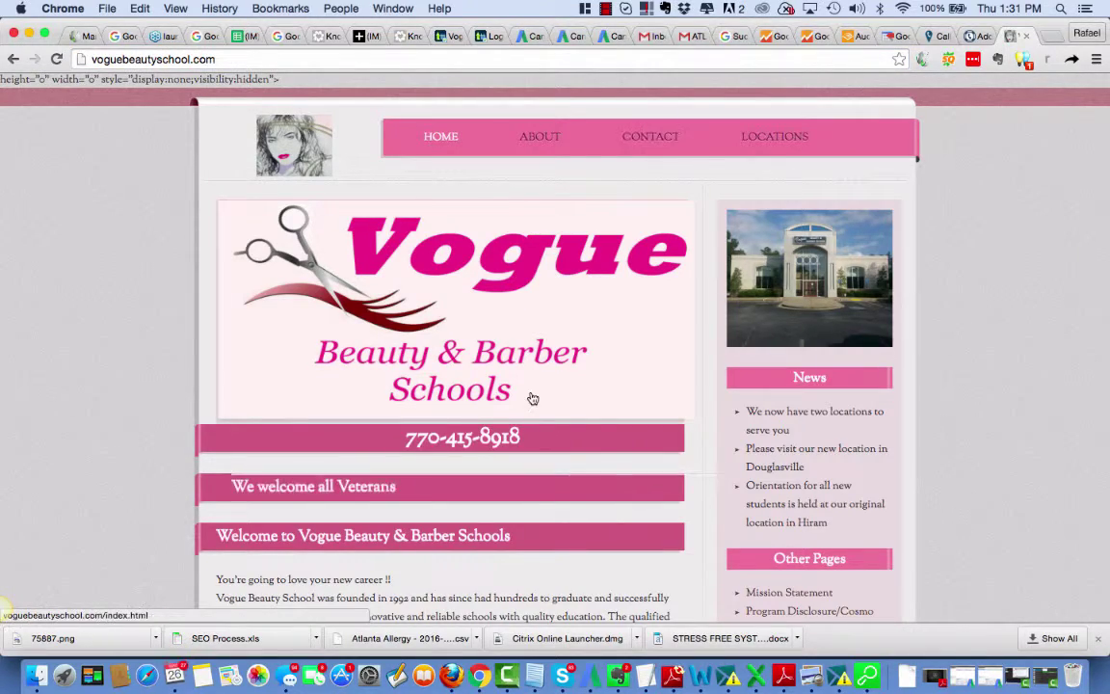
pyautogui.scroll(-15, 530, 395)
pyautogui.scroll(3, 530, 395)
pyautogui.hscroll(-5, 530, 395)
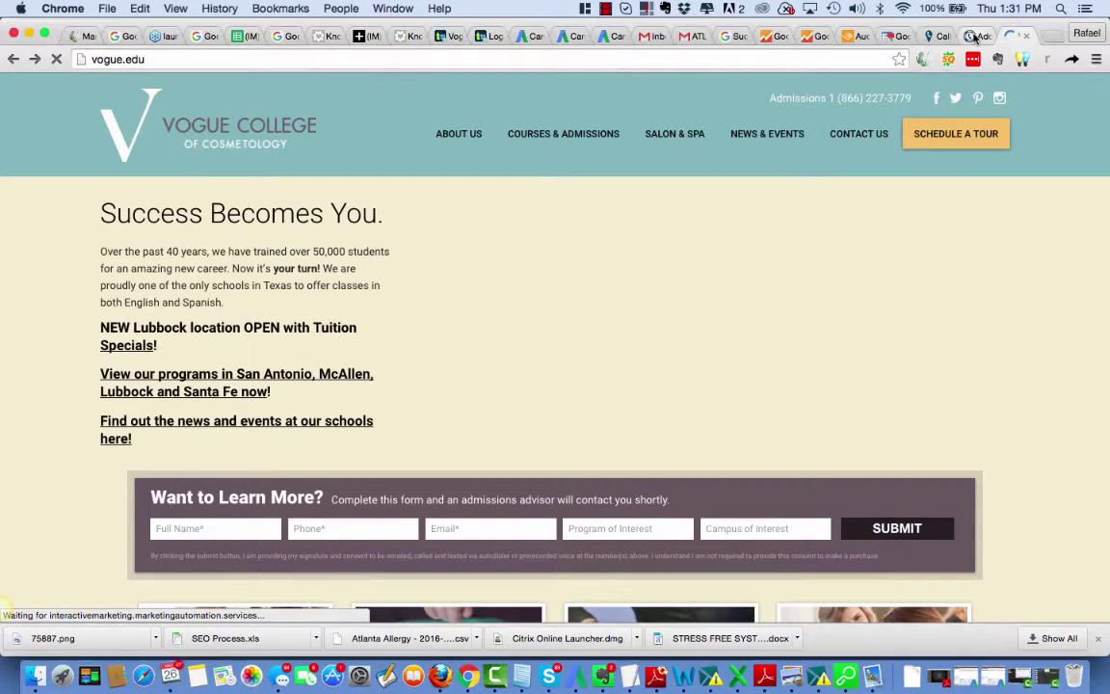
pyautogui.click(975, 36)
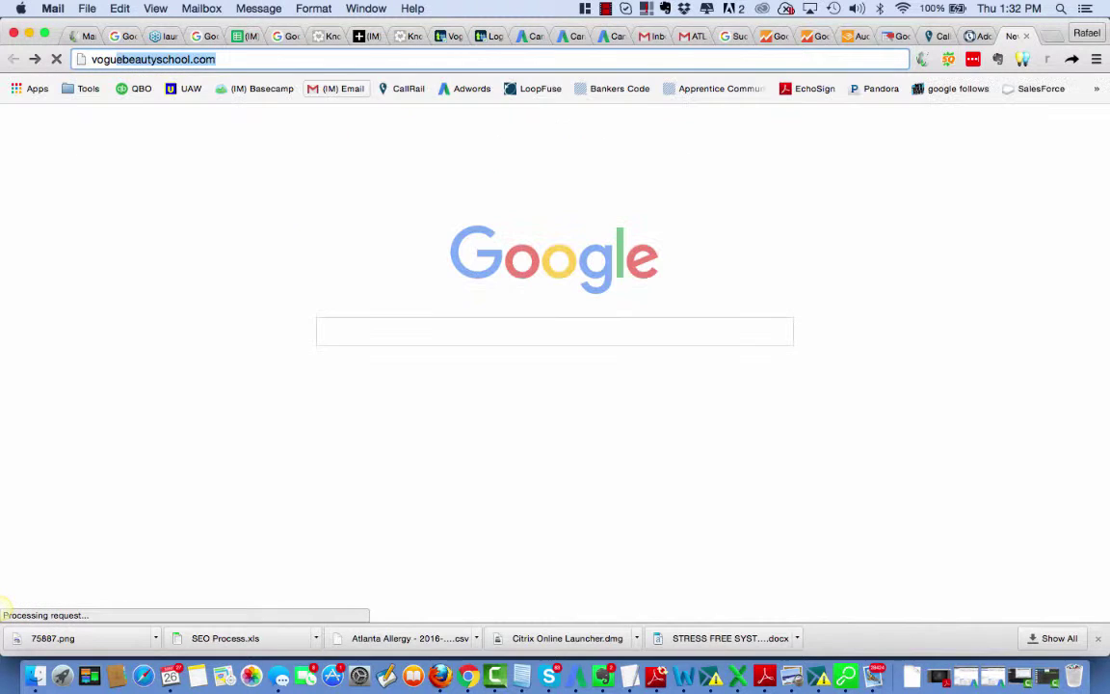
# Step: Load voguebeautyschool.com, then close both unsent New Message windows and the Mail window
pyautogui.press('Return')
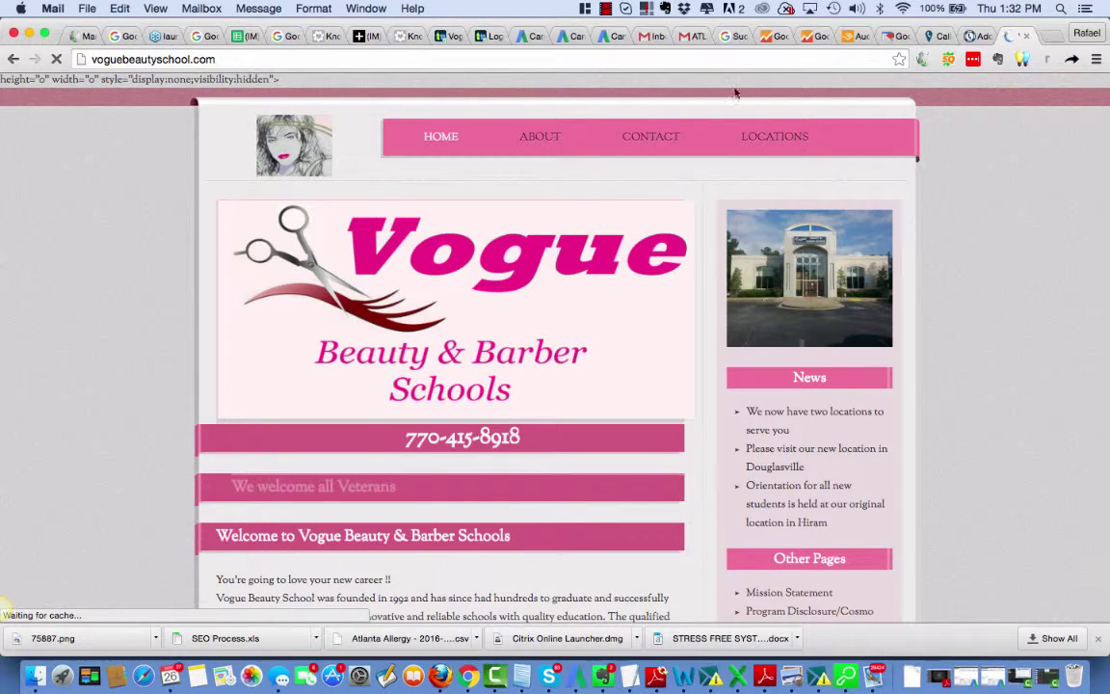
pyautogui.click(639, 141)
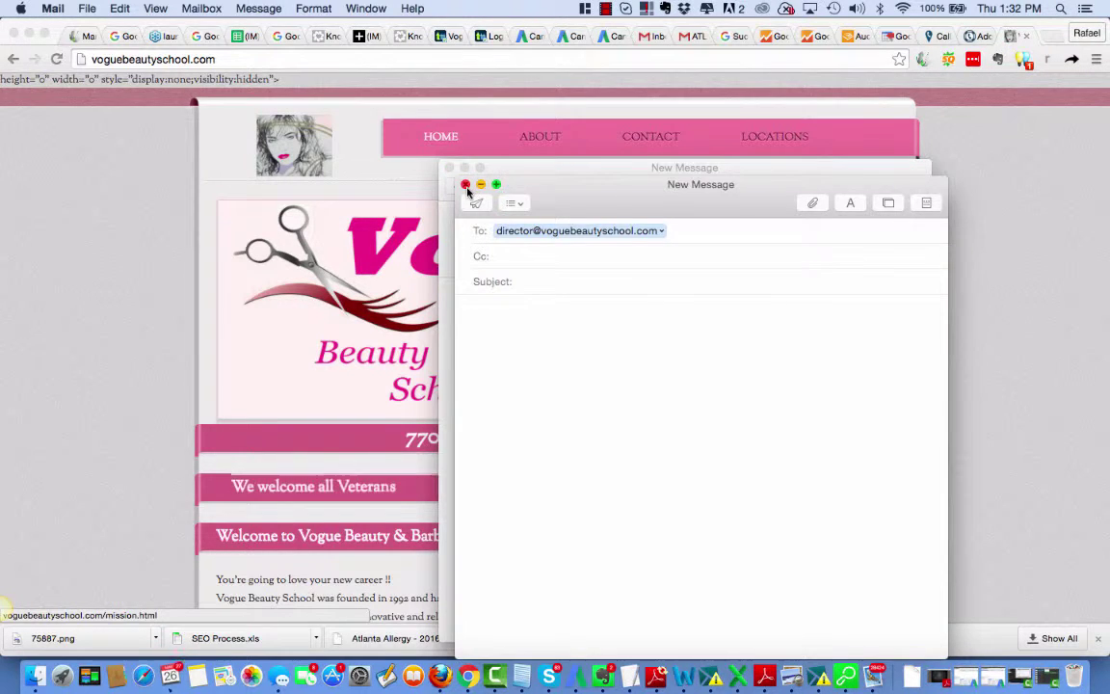
pyautogui.click(466, 185)
pyautogui.click(449, 170)
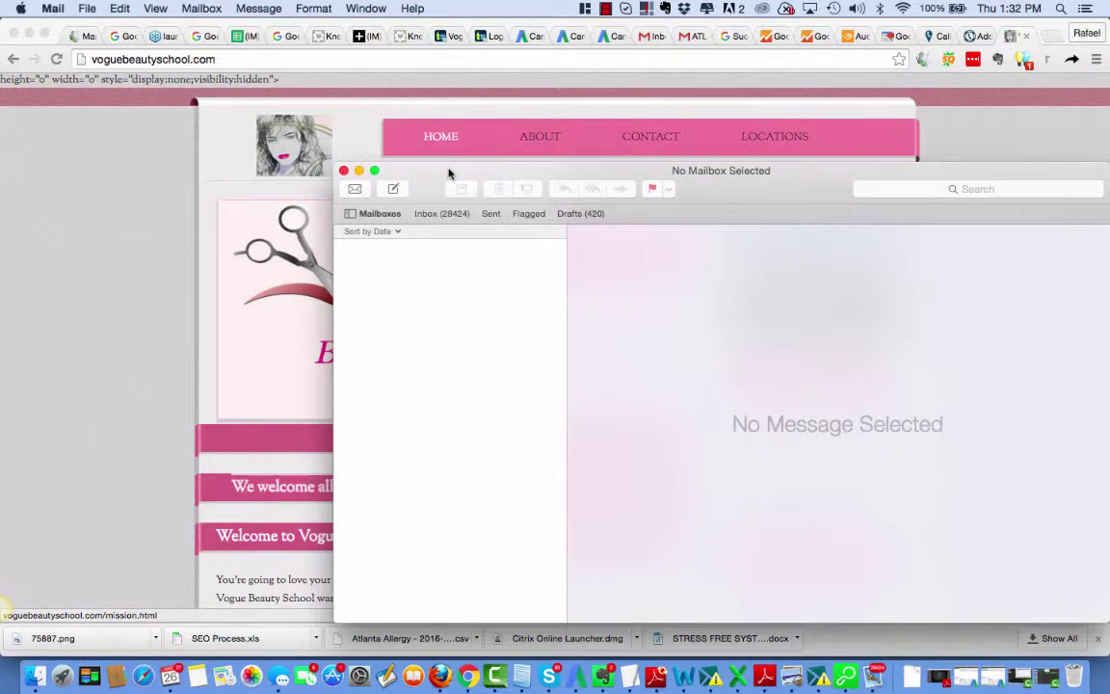
pyautogui.click(344, 171)
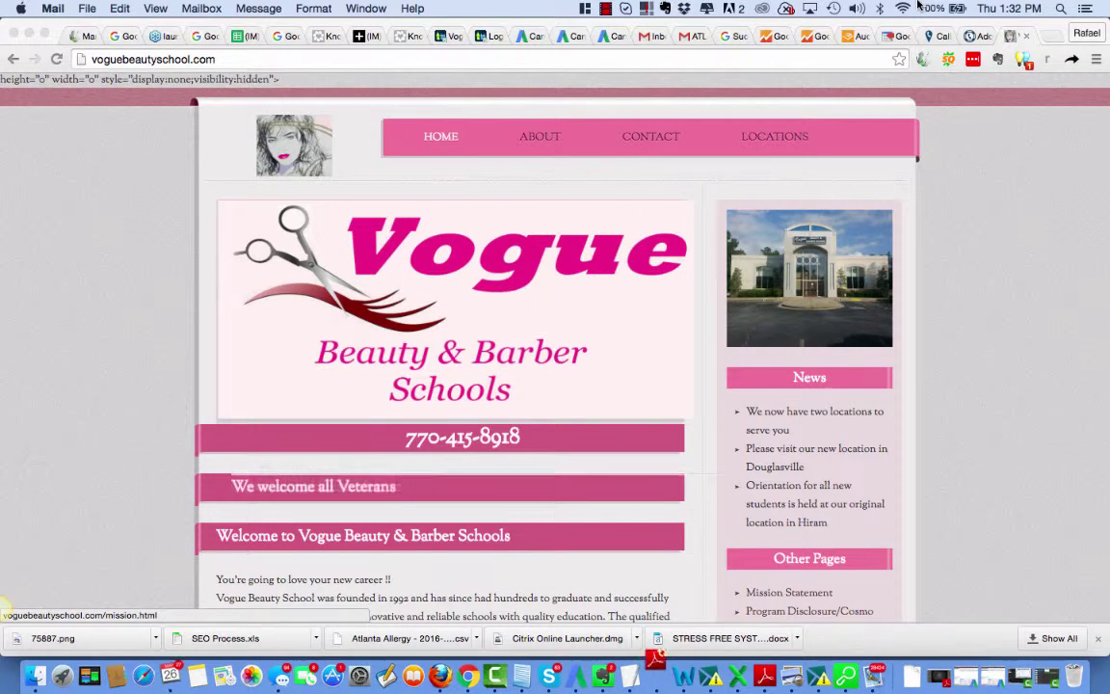
# Step: Return to the 'How To Check Conversions' draft and select its Form Conversion and Google Adwords lines
pyautogui.click(769, 38)
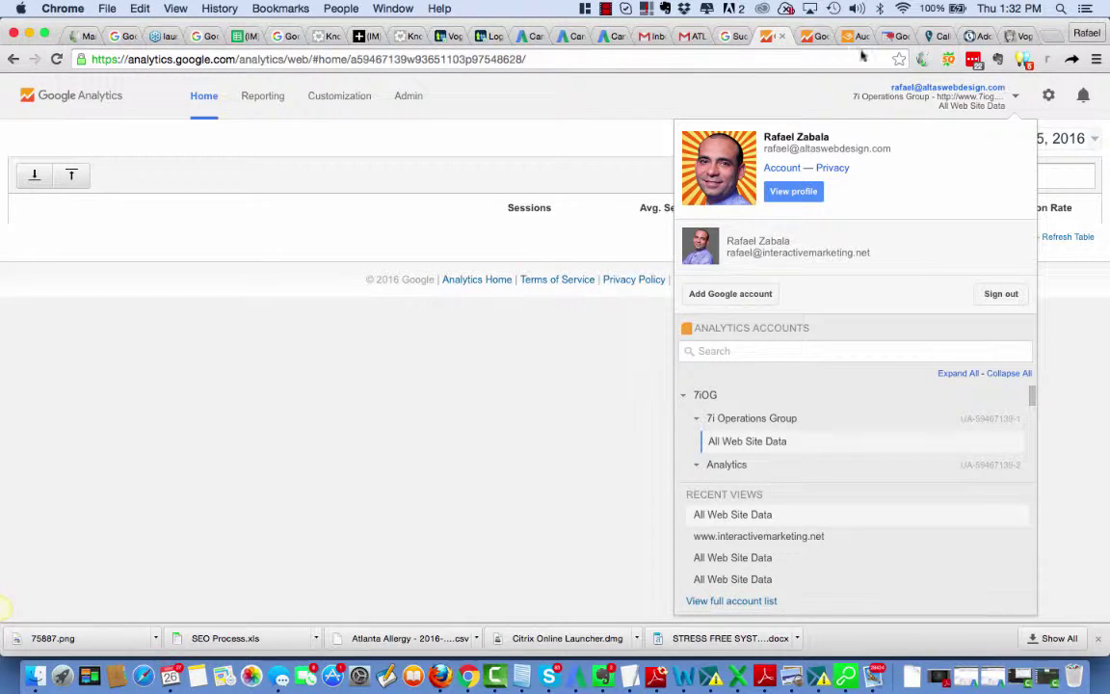
pyautogui.click(359, 36)
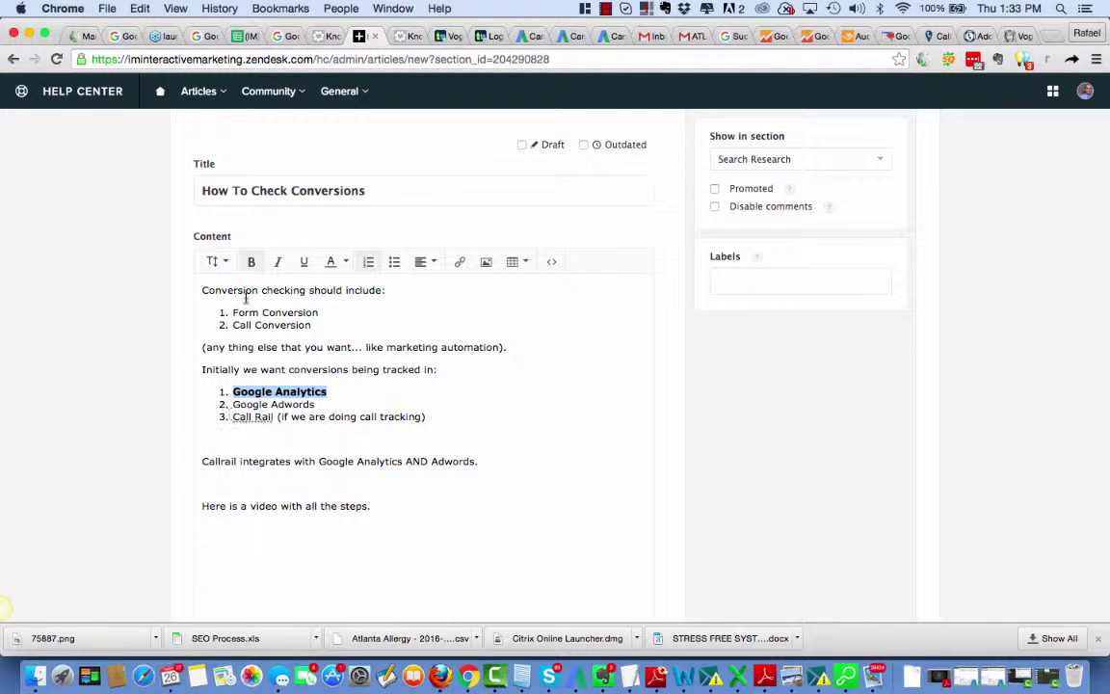
pyautogui.moveTo(321, 312); pyautogui.dragTo(209, 301)
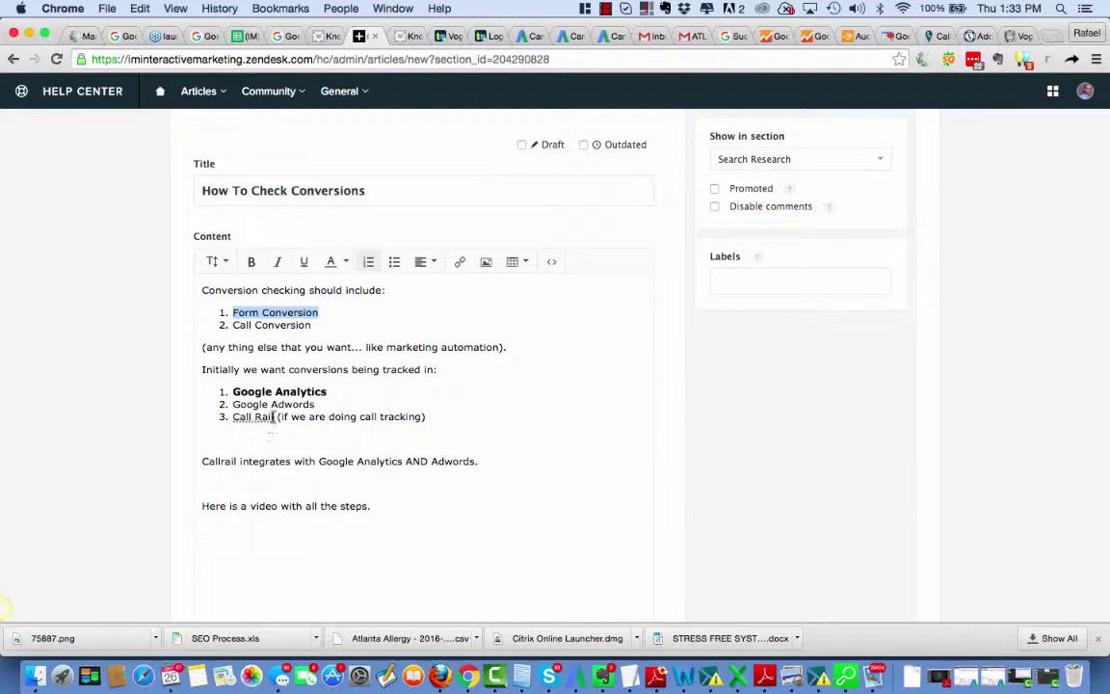
pyautogui.moveTo(322, 406); pyautogui.dragTo(161, 400)
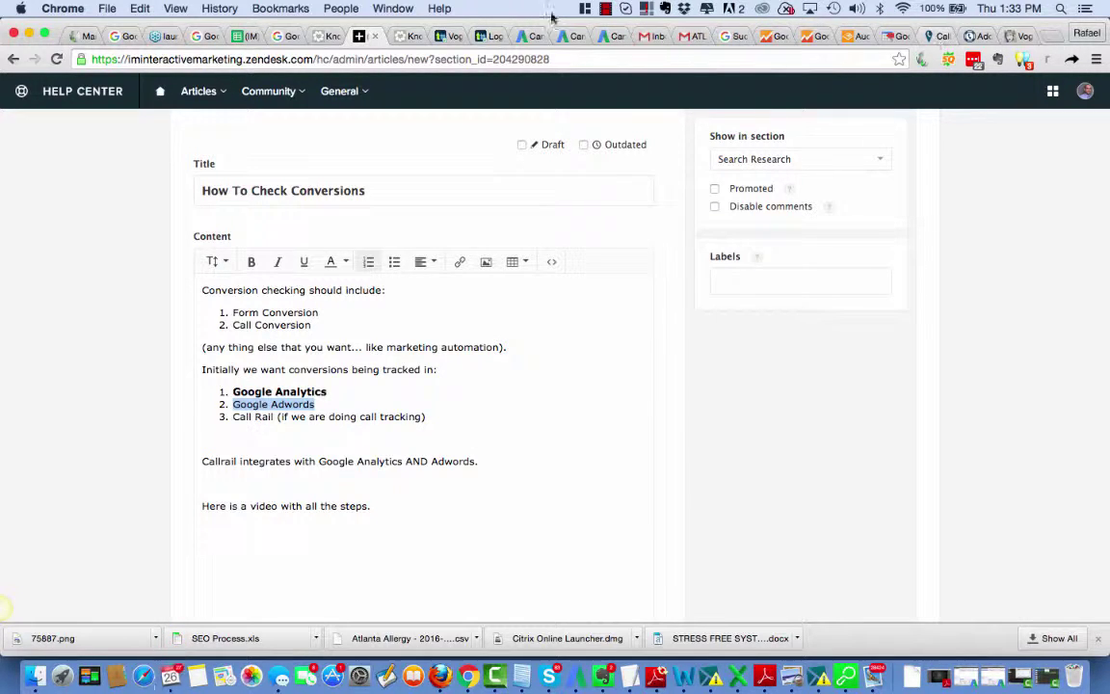
pyautogui.click(611, 11)
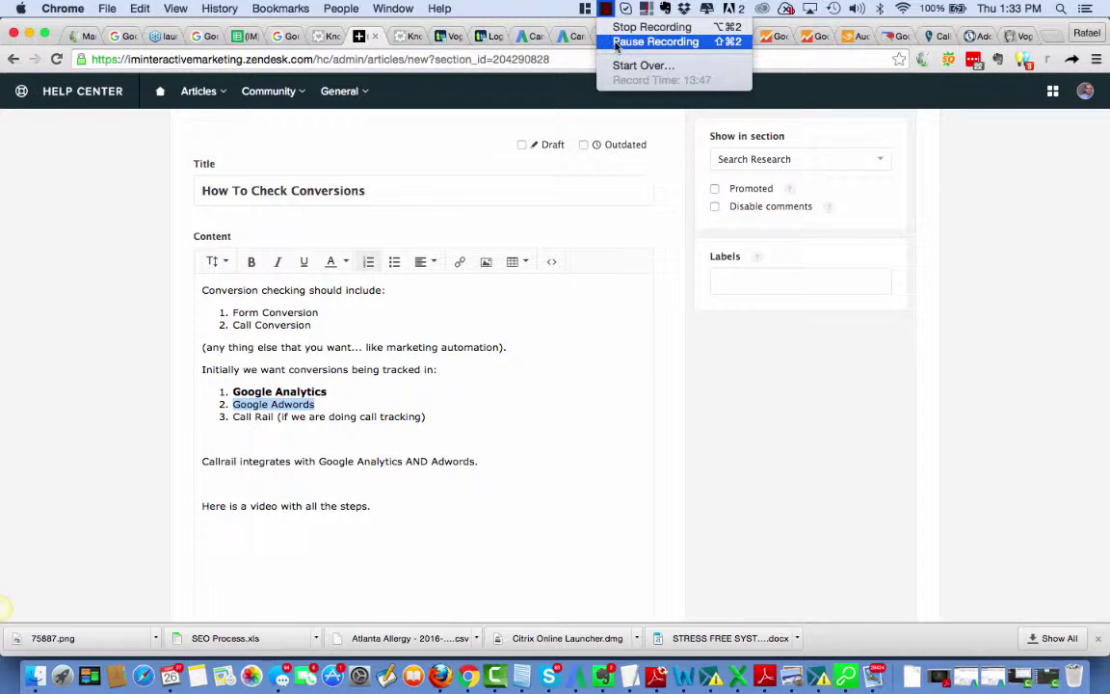
# Step: Highlight CallRail's Recommended Google Analytics integration heading, then bring up the AdWords All campaigns page
pyautogui.click(638, 40)
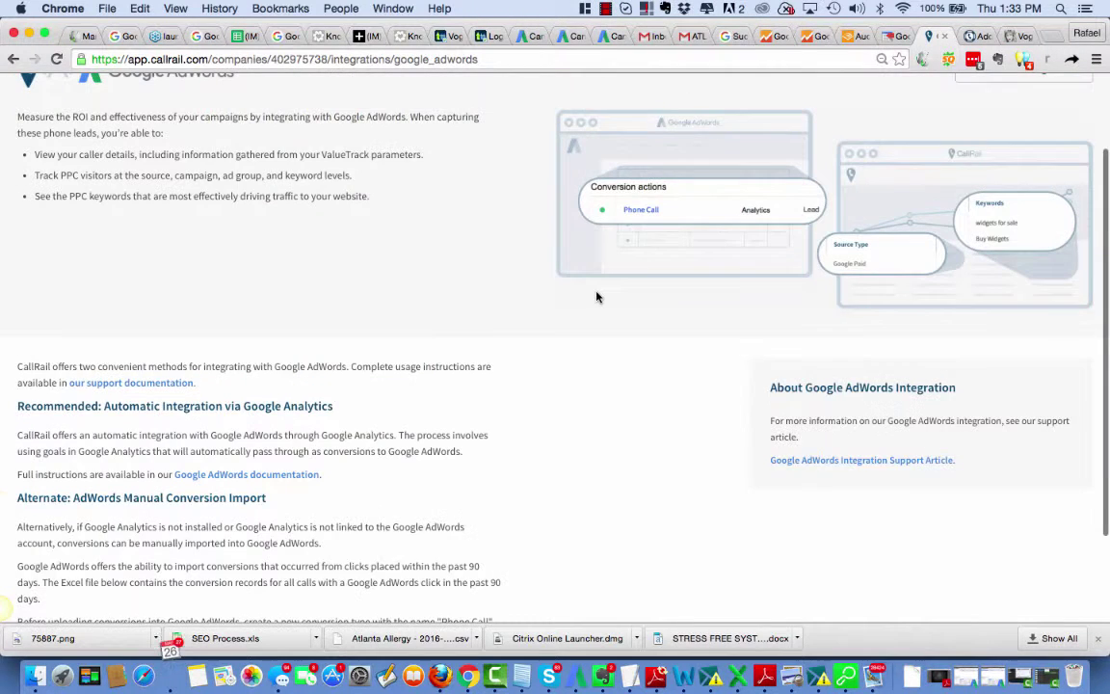
pyautogui.scroll(2, 597, 297)
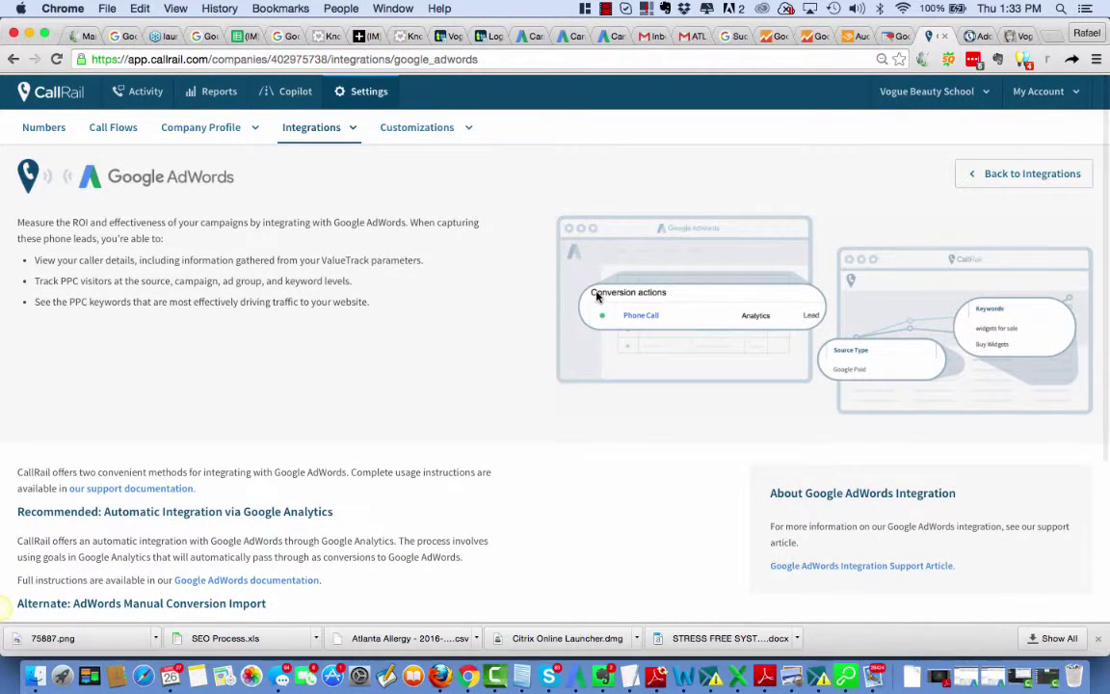
pyautogui.scroll(-1, 590, 296)
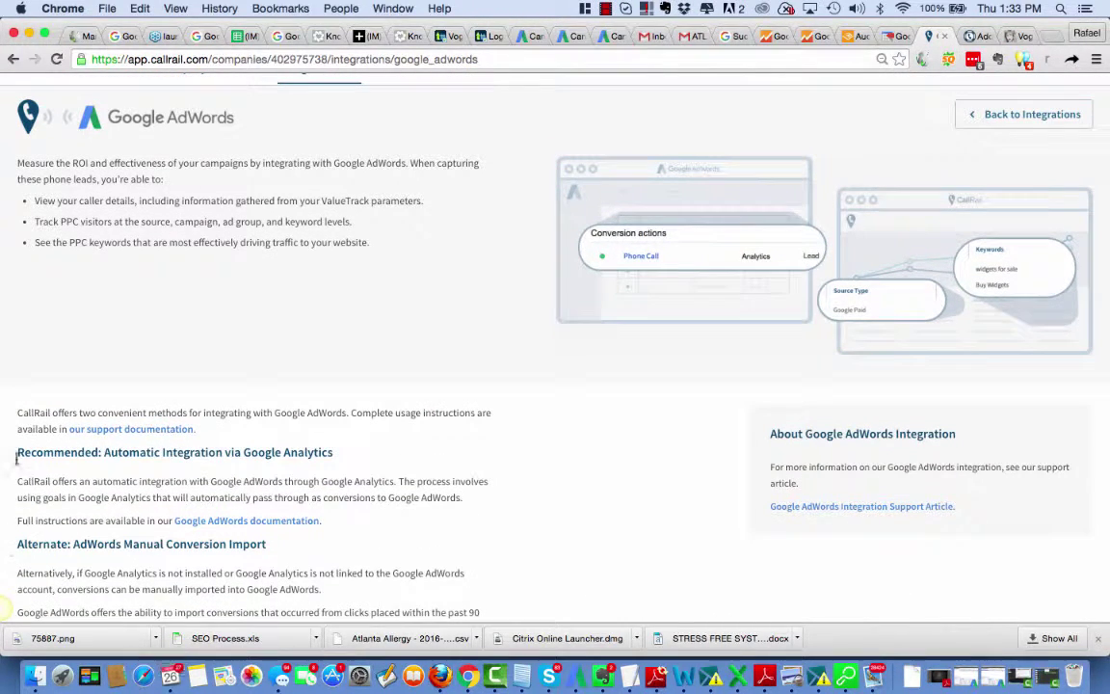
pyautogui.moveTo(18, 446); pyautogui.dragTo(352, 455)
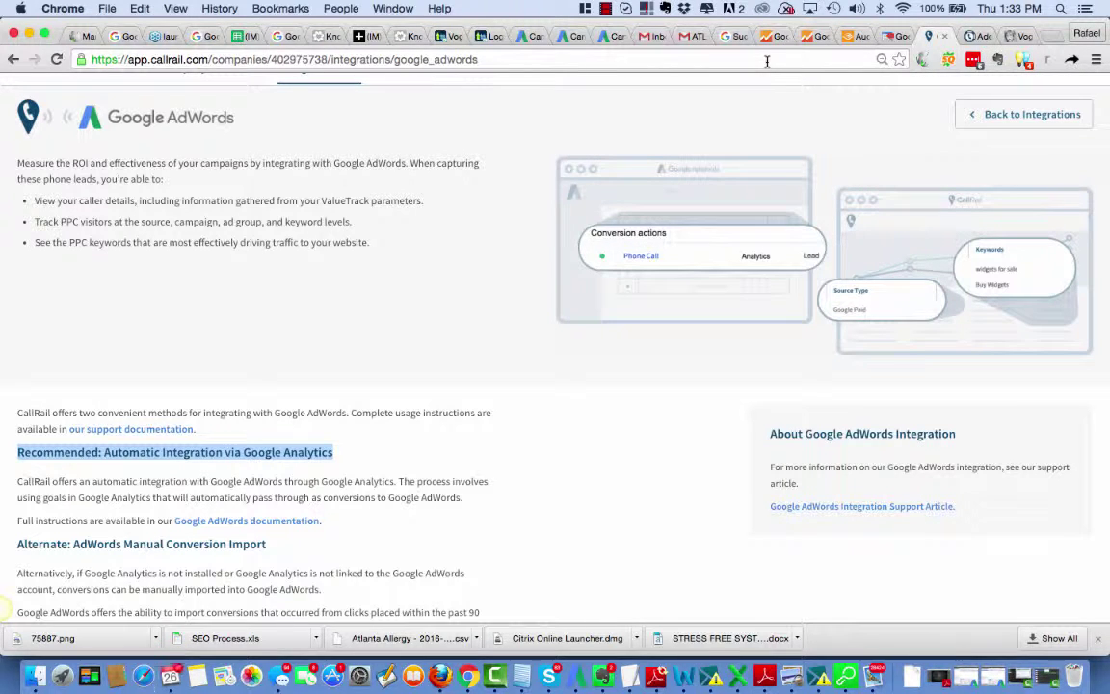
pyautogui.click(605, 37)
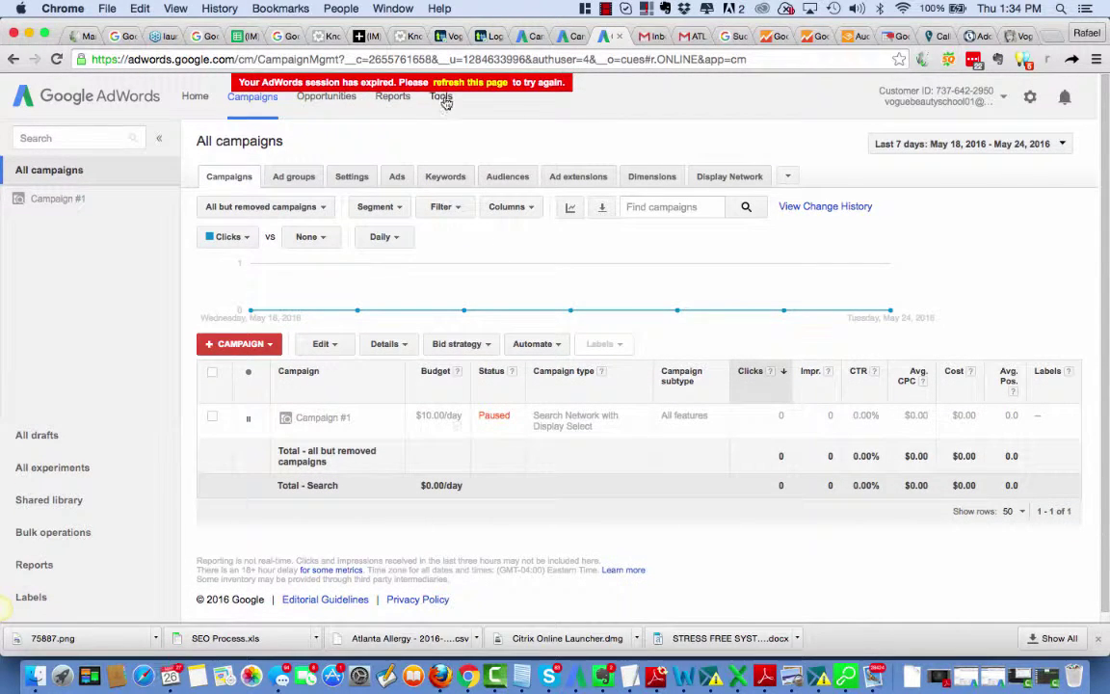
# Step: Go to AdWords conversion tracking and list the Google Analytics goals available for import
pyautogui.click(444, 99)
pyautogui.click(445, 149)
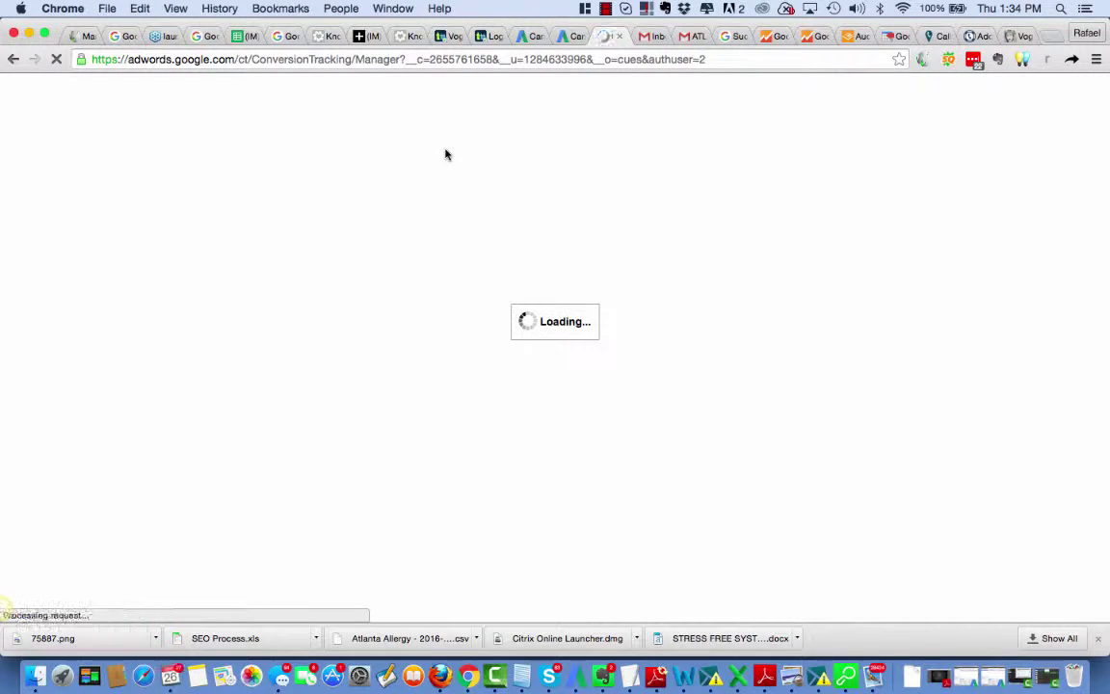
pyautogui.click(605, 9)
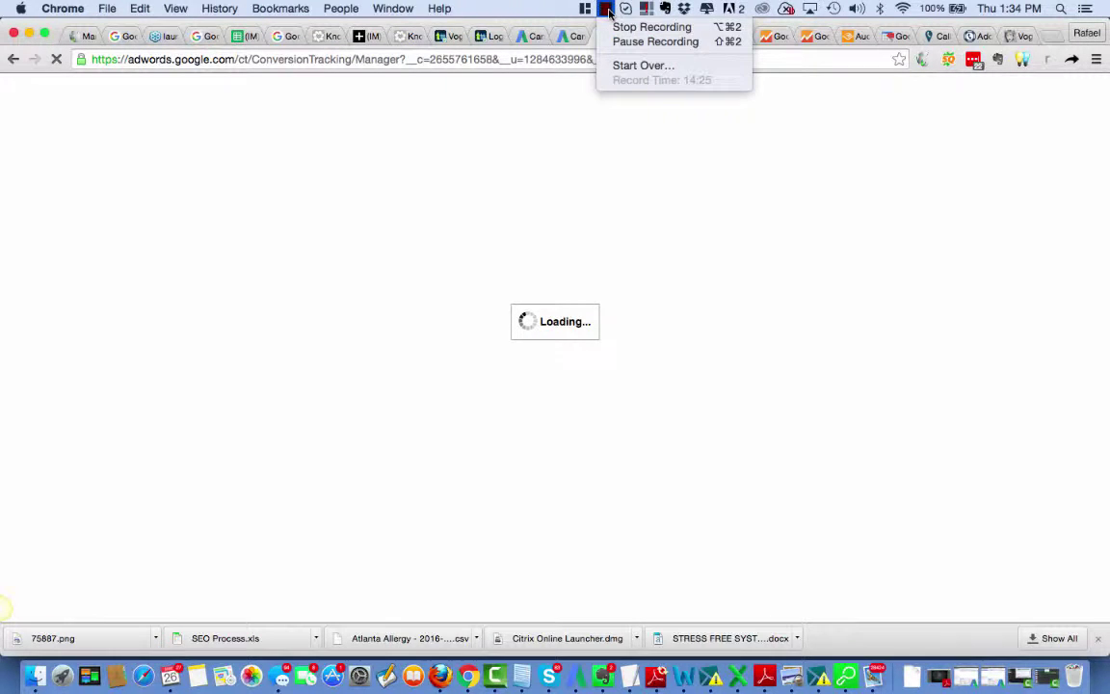
pyautogui.click(617, 44)
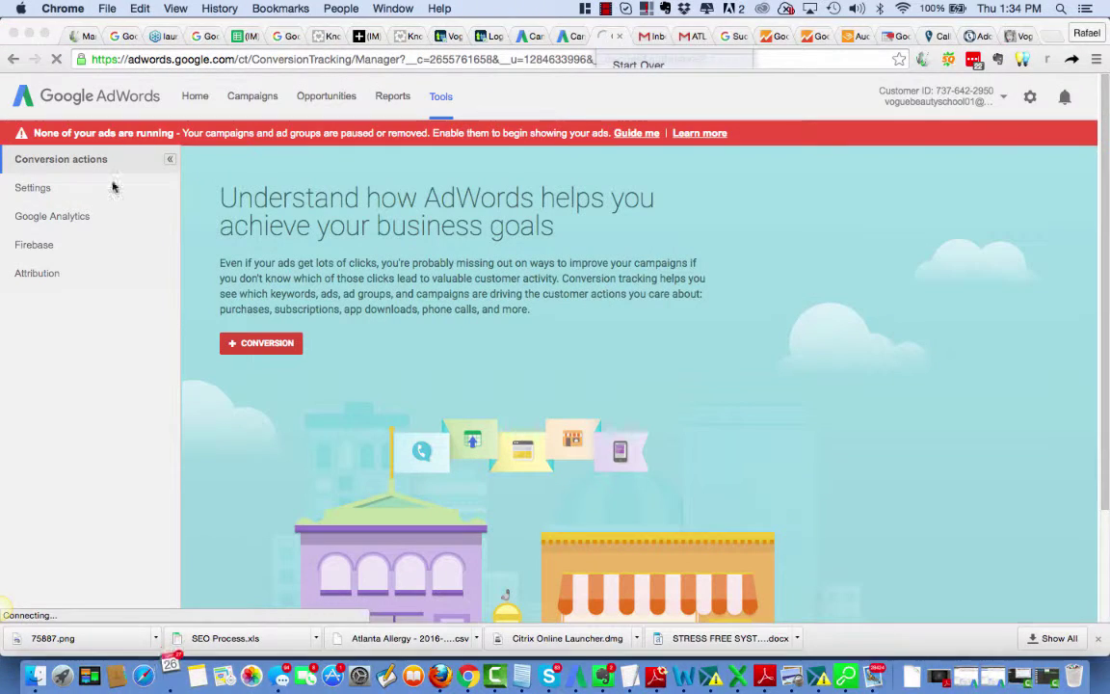
pyautogui.click(45, 219)
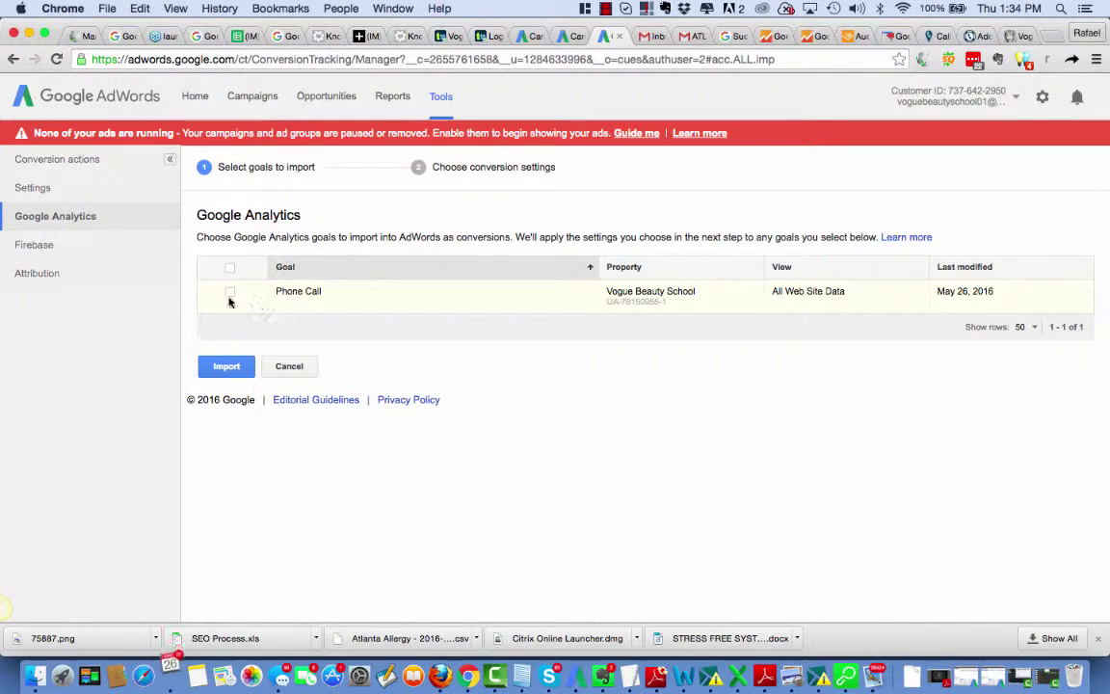
# Step: Import the Phone Call goal with its value set to Don't assign a value
pyautogui.click(230, 293)
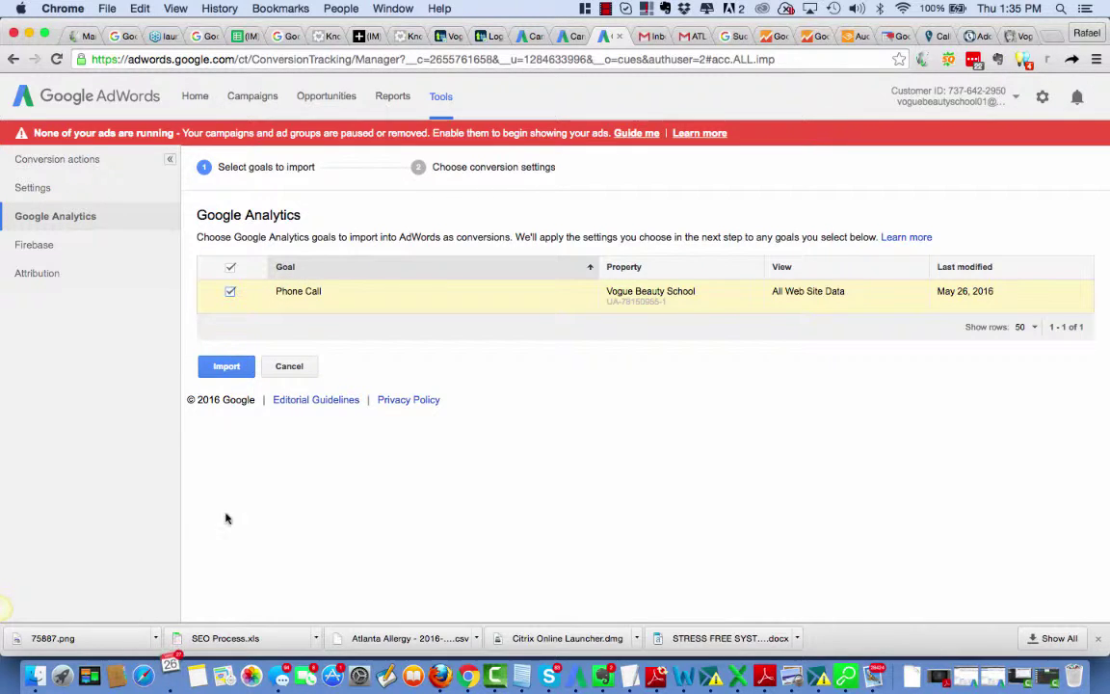
pyautogui.click(228, 367)
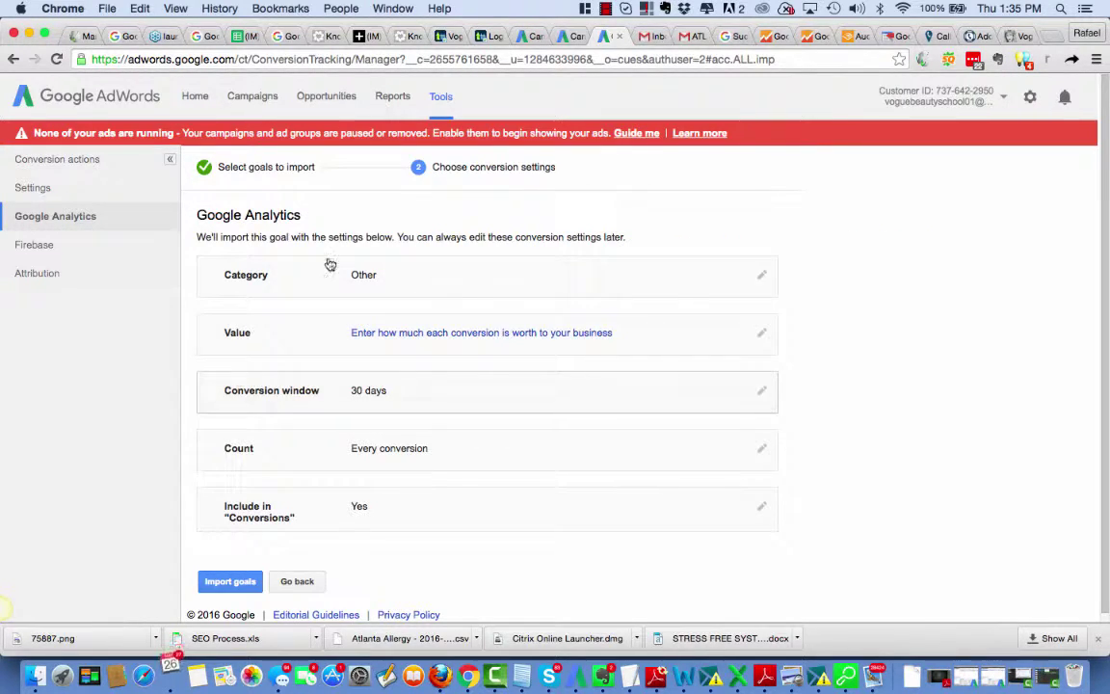
pyautogui.click(704, 334)
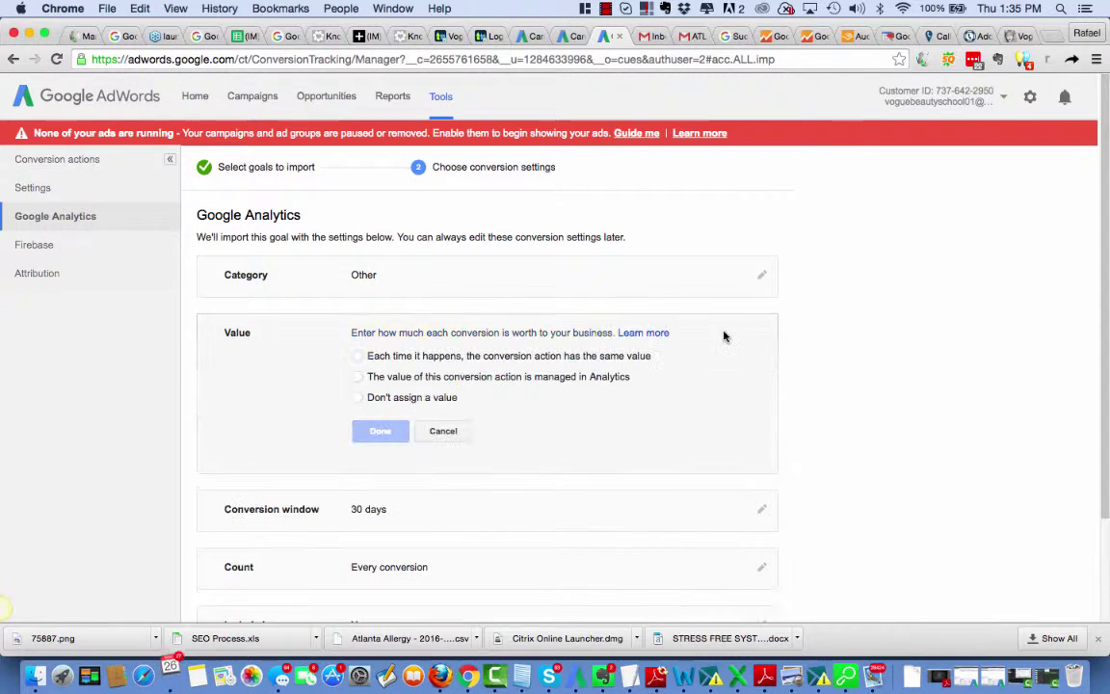
pyautogui.click(356, 398)
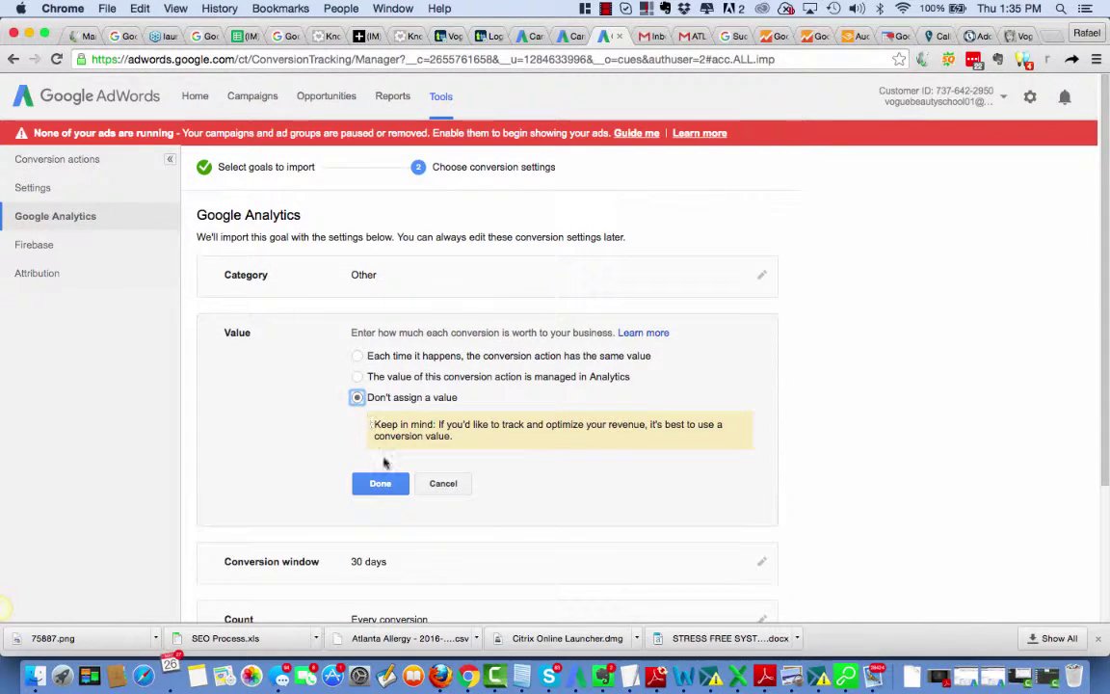
pyautogui.click(380, 483)
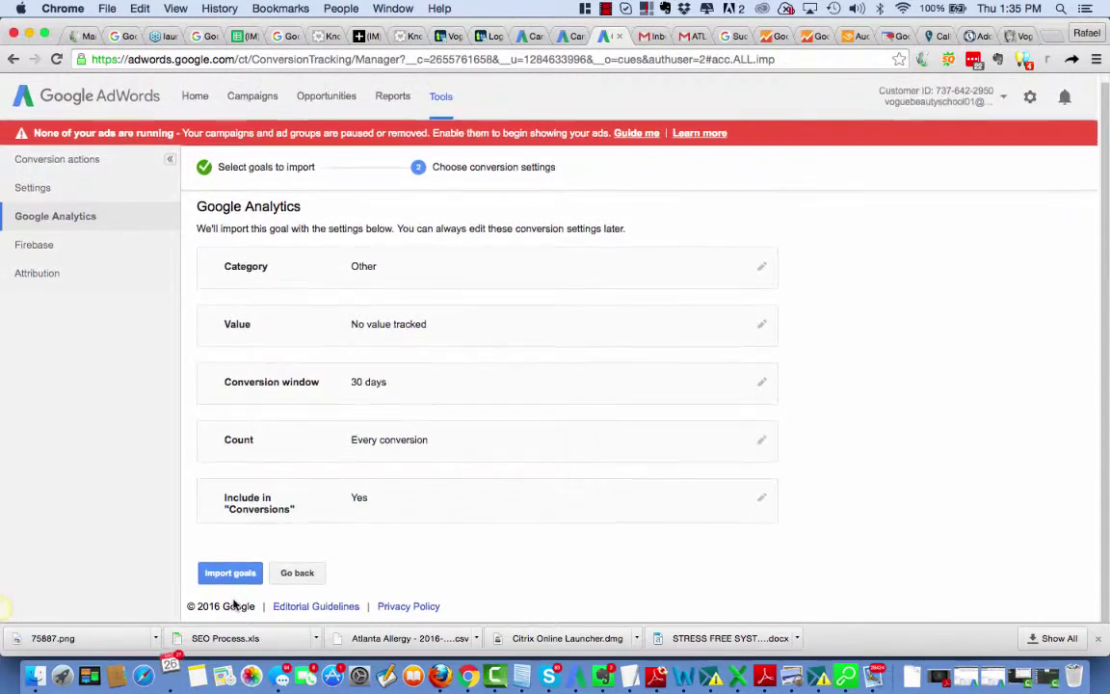
pyautogui.click(241, 574)
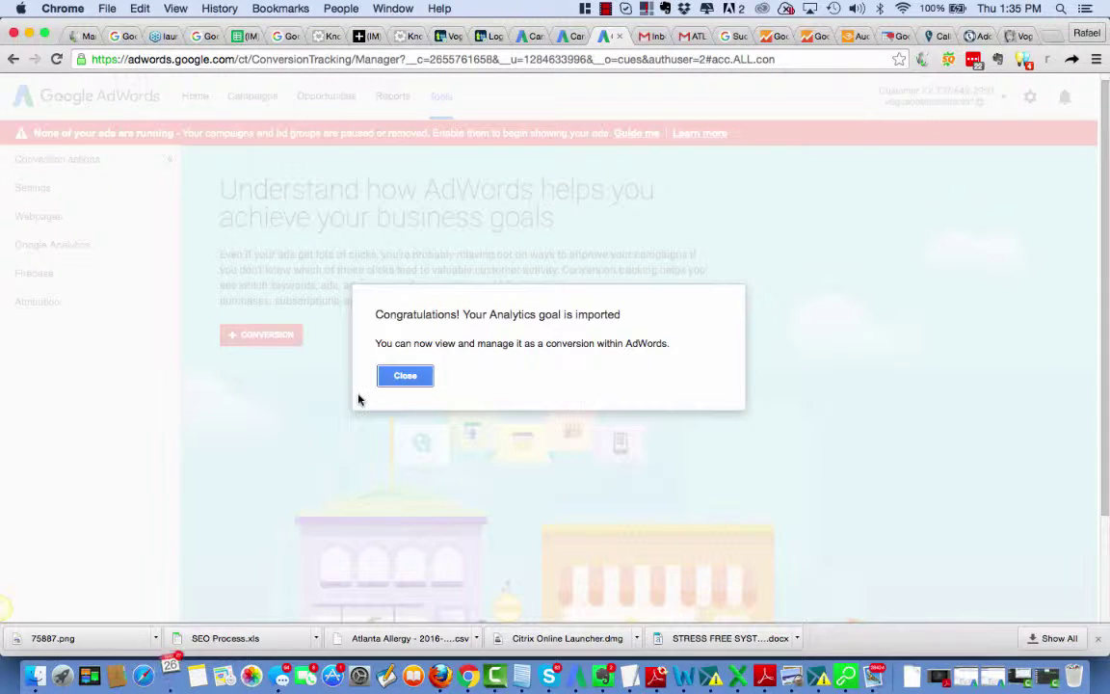
pyautogui.click(403, 378)
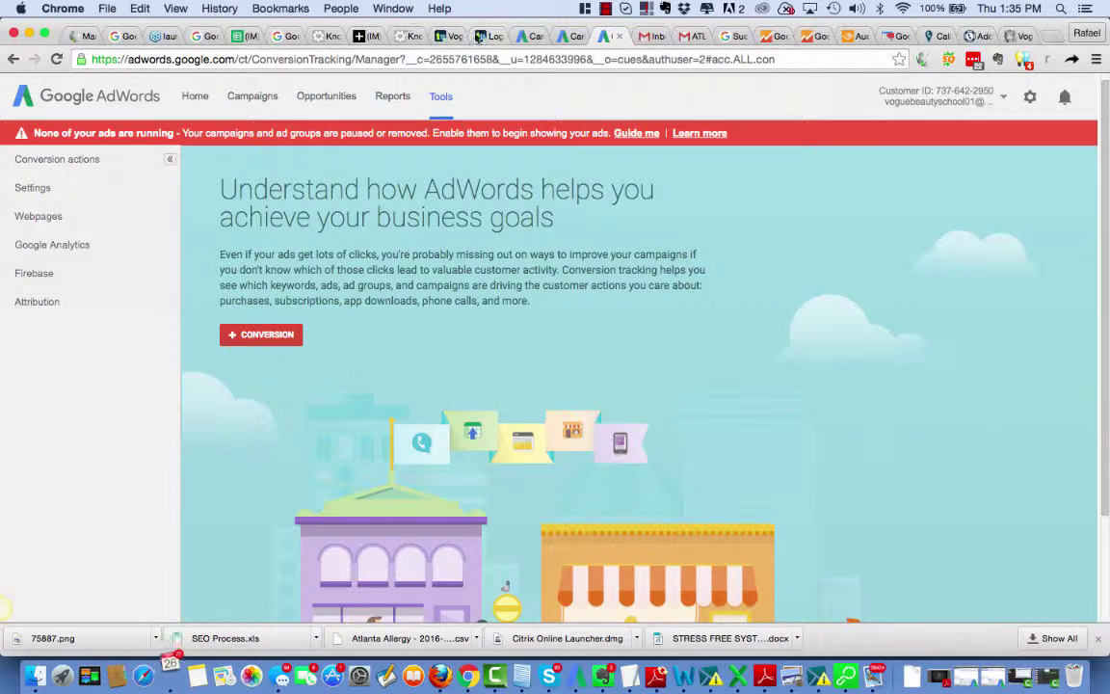
# Step: Switch back to the Zendesk article draft and select its marketing automation line
pyautogui.click(368, 39)
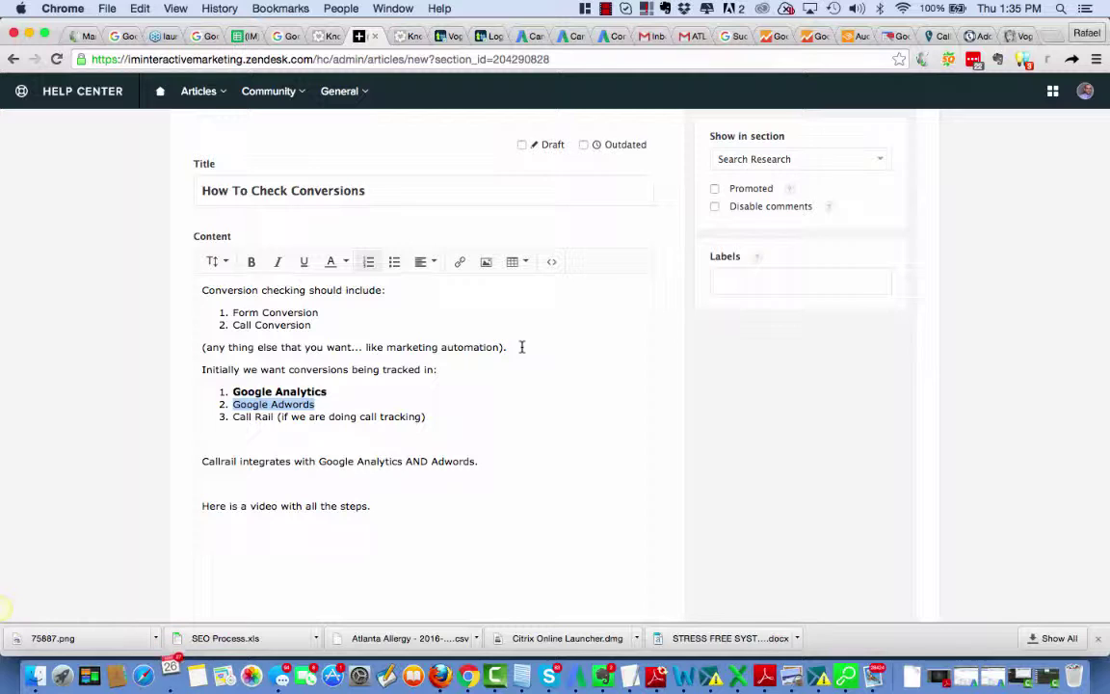
pyautogui.moveTo(520, 347); pyautogui.dragTo(242, 337)
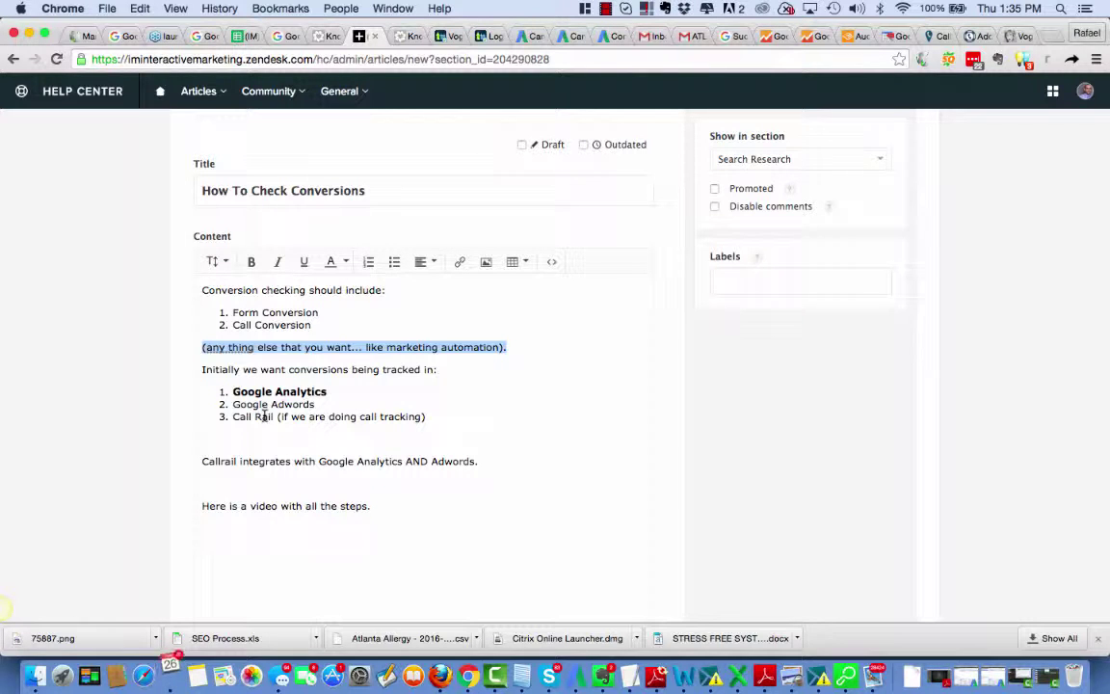
pyautogui.click(605, 9)
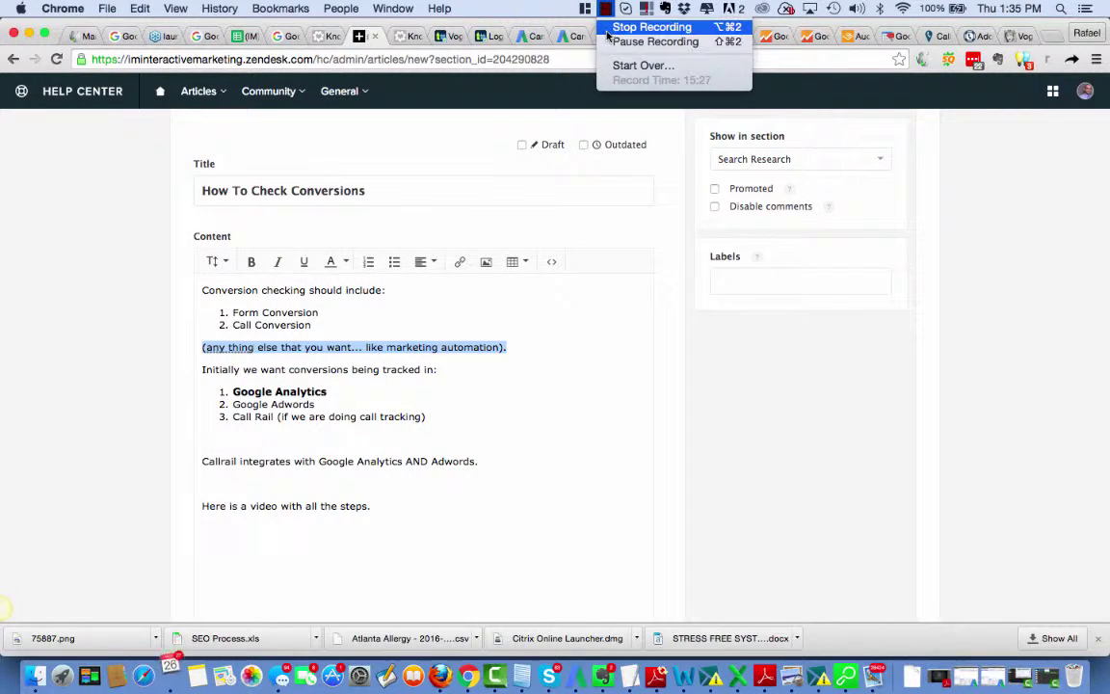